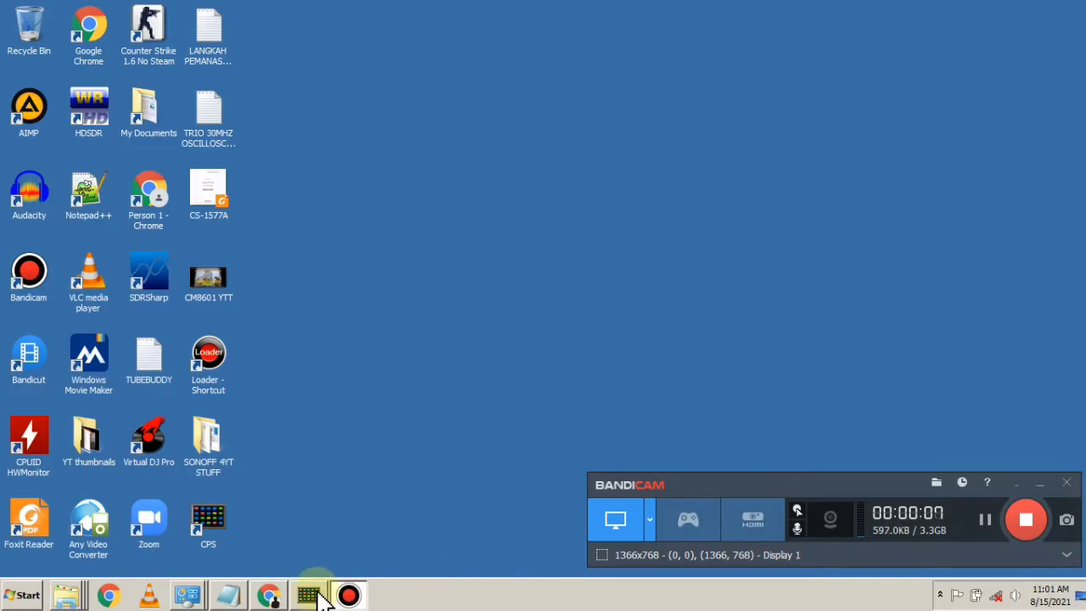
# Step: Switch to the CP Series Customer Programming Software and check its version and build information
pyautogui.click(309, 595)
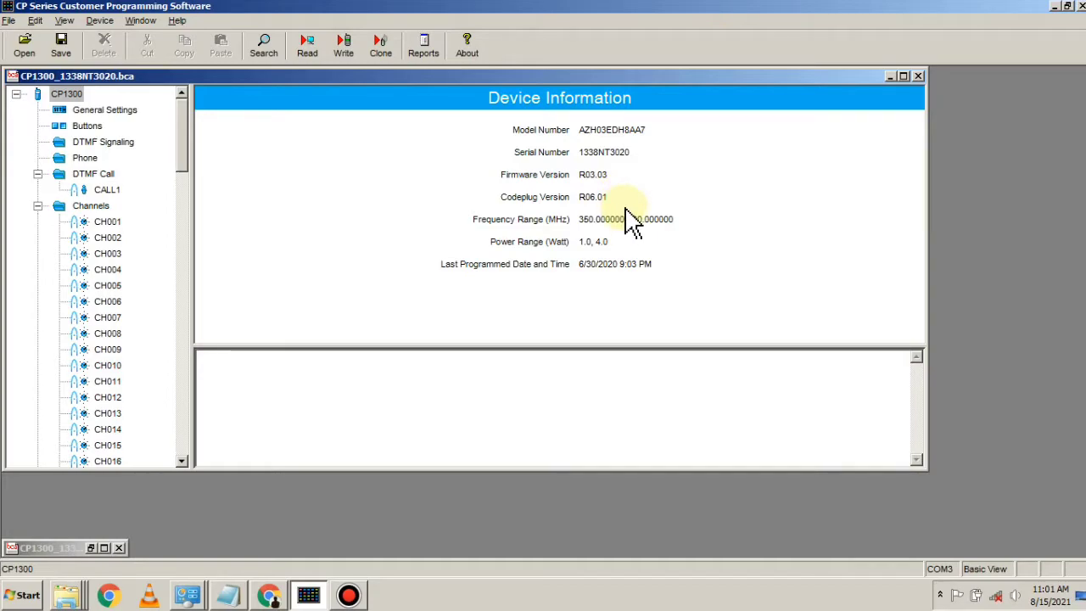
pyautogui.click(475, 58)
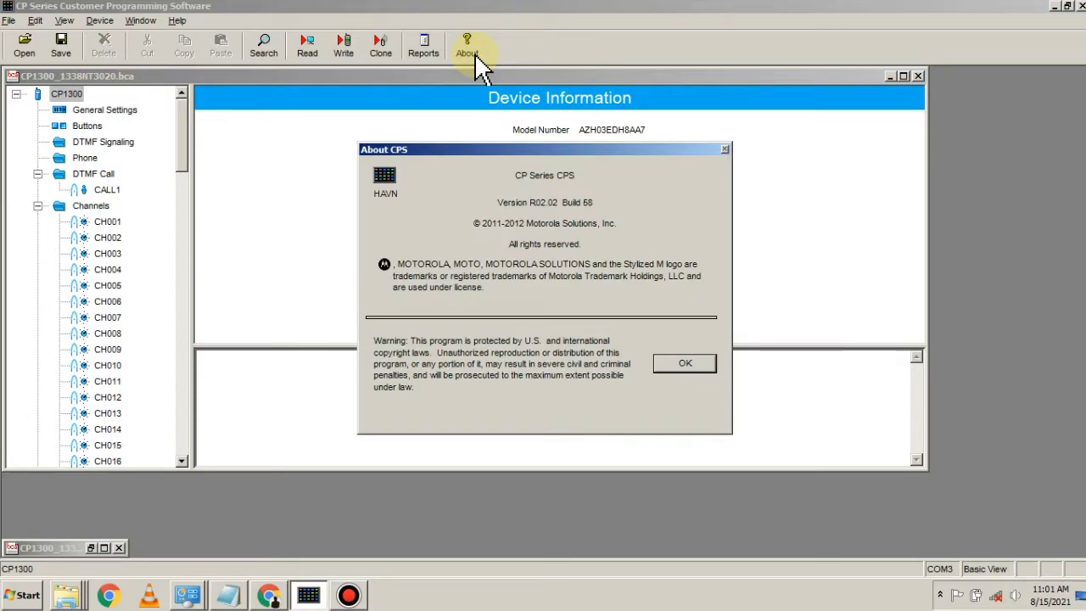
pyautogui.click(724, 149)
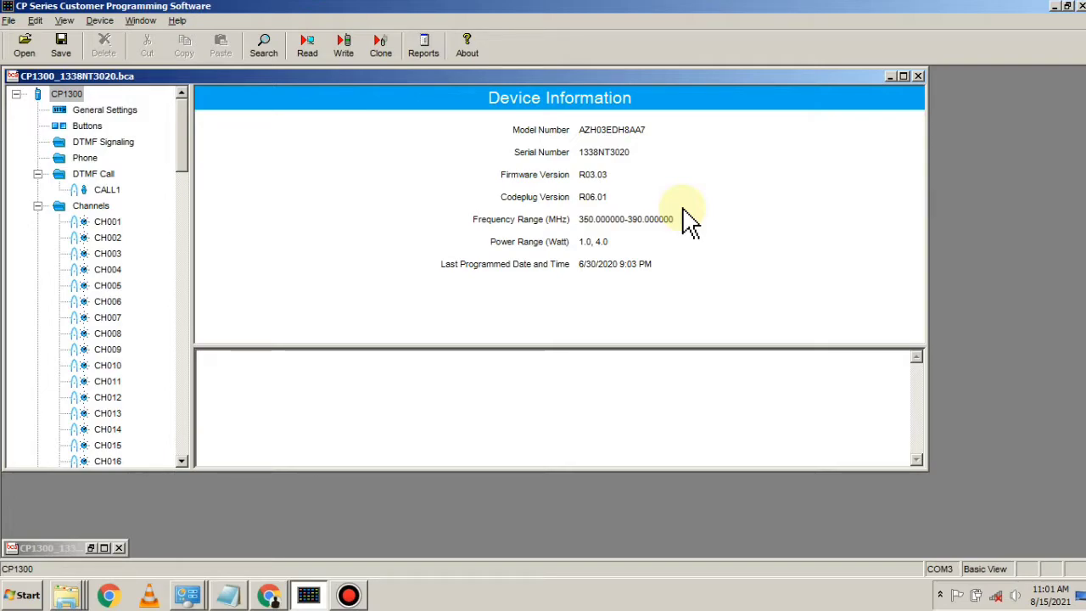
# Step: Check the firmware versions noted for the cp1300 and cp1660 in the untitled Notepad document, and minimize Notepad
pyautogui.click(227, 595)
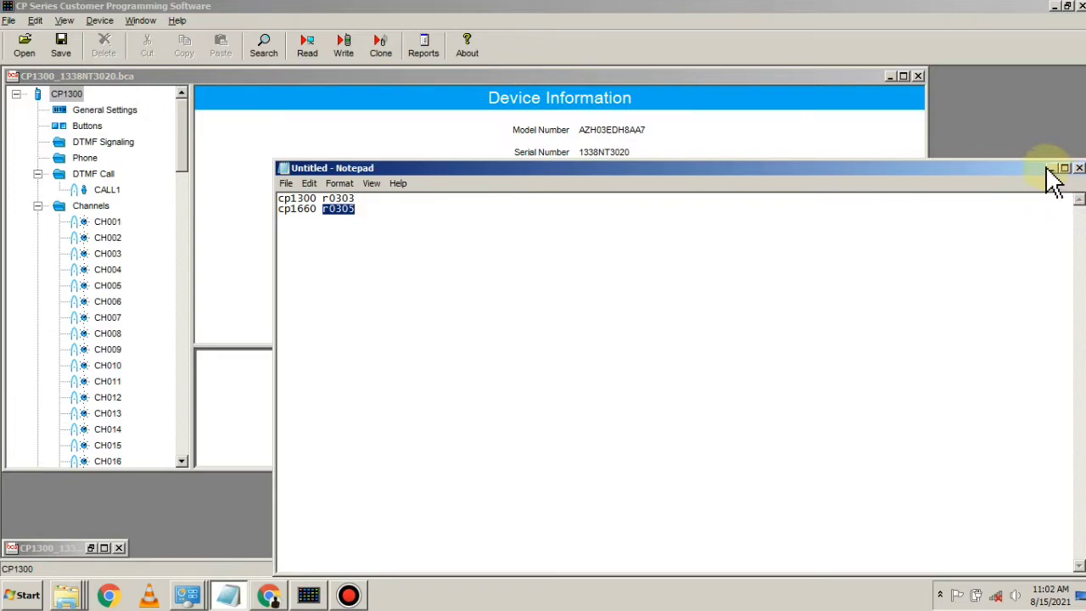
pyautogui.click(373, 202)
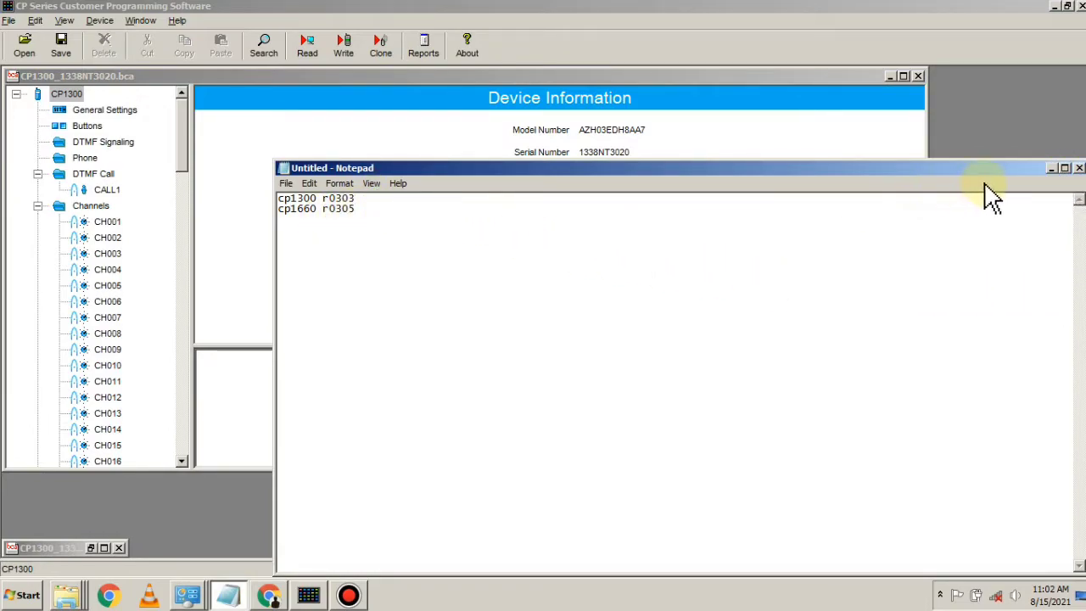
pyautogui.click(1050, 168)
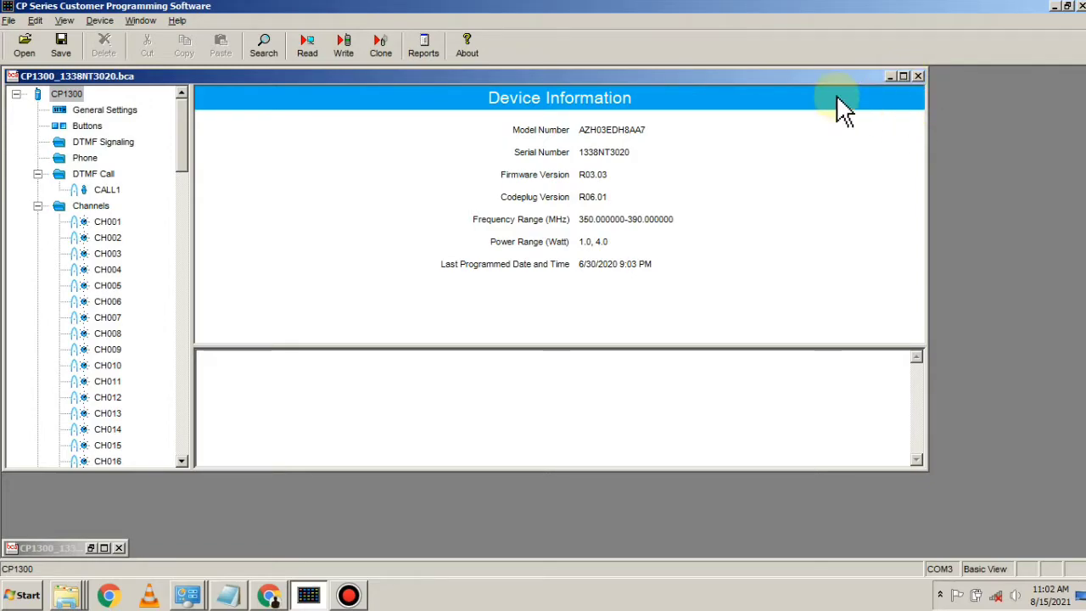
# Step: Maximize the CP1300 codeplug window and display its Device Information page with the device tree expanded
pyautogui.moveTo(802, 79)
pyautogui.mouseDown()
pyautogui.moveTo(827, 84)
pyautogui.moveTo(809, 68)
pyautogui.moveTo(809, 86)
pyautogui.moveTo(792, 83)
pyautogui.moveTo(804, 78)
pyautogui.mouseUp()
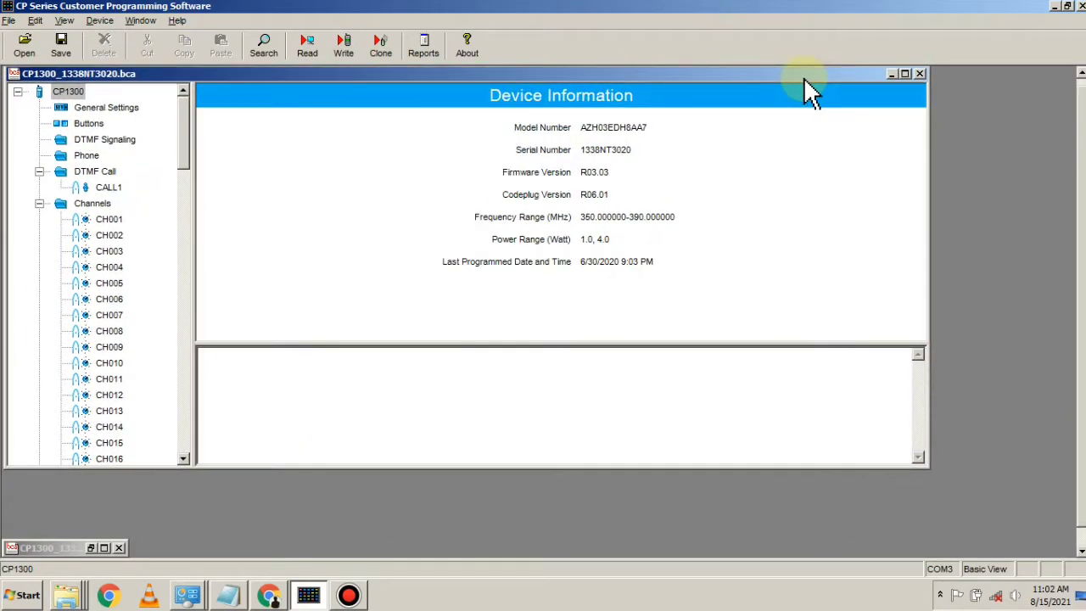
pyautogui.click(905, 74)
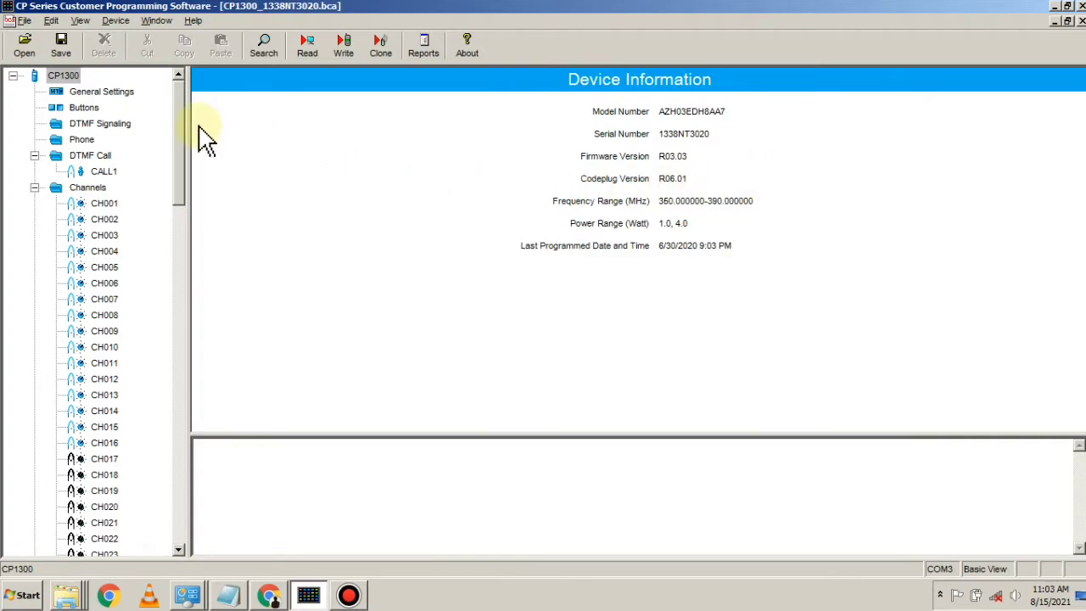
pyautogui.click(14, 76)
pyautogui.click(14, 76)
pyautogui.click(64, 76)
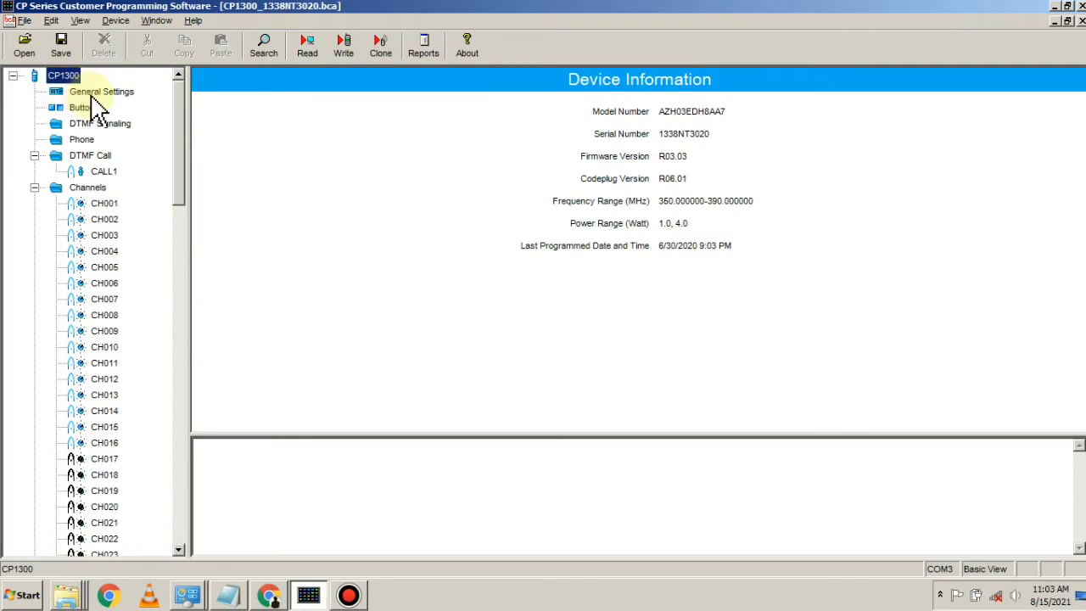
# Step: Look through the General Settings, Buttons, DTMF Signaling, Phone, DTMF Call and Channels pages of the CP1300 codeplug
pyautogui.click(89, 94)
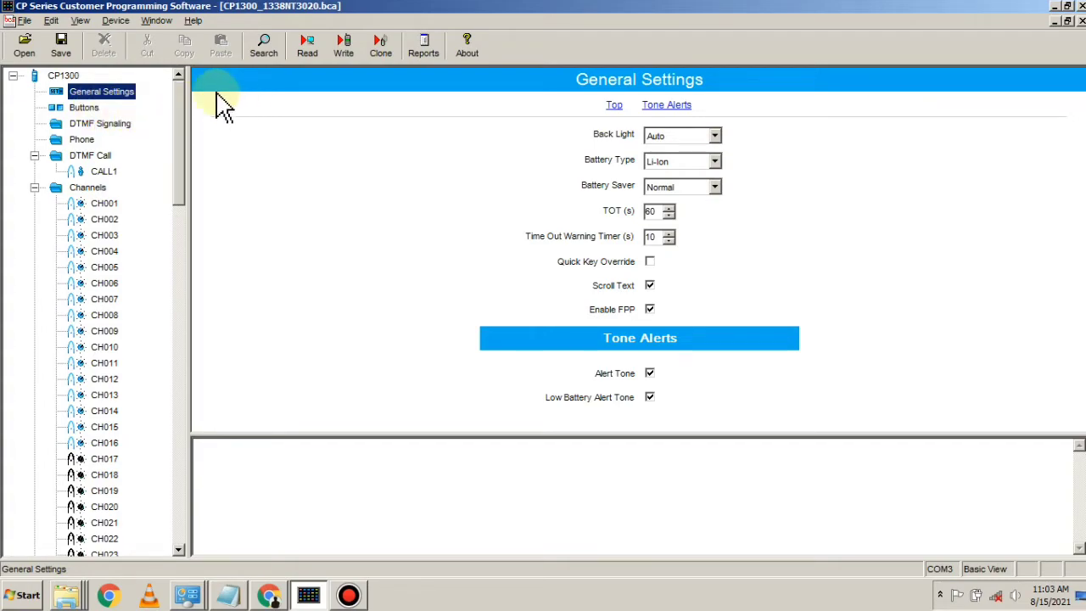
pyautogui.click(75, 110)
pyautogui.click(89, 127)
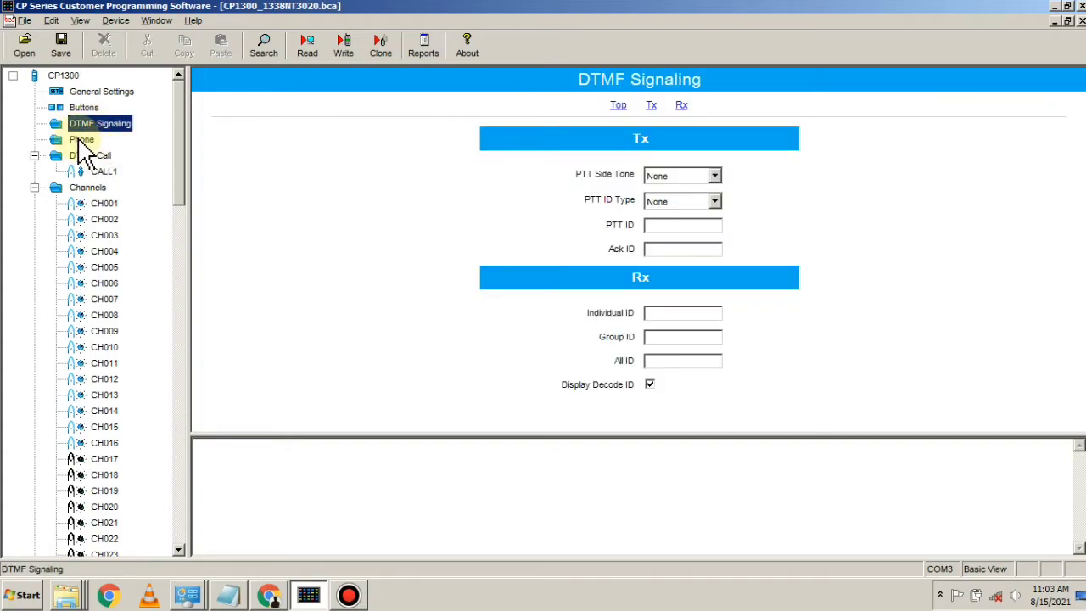
pyautogui.click(80, 140)
pyautogui.click(95, 158)
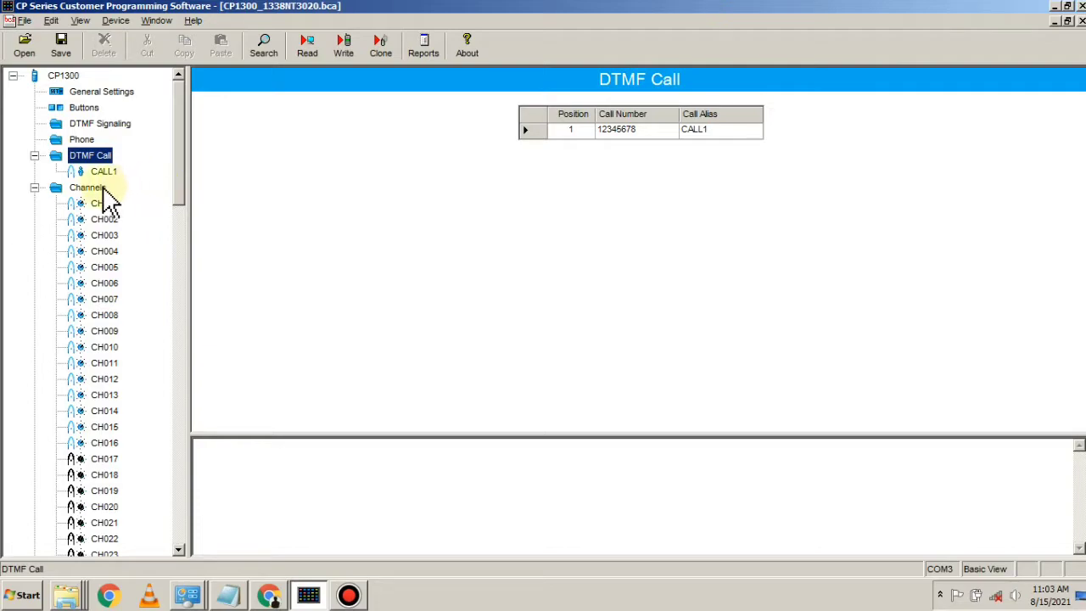
pyautogui.click(95, 189)
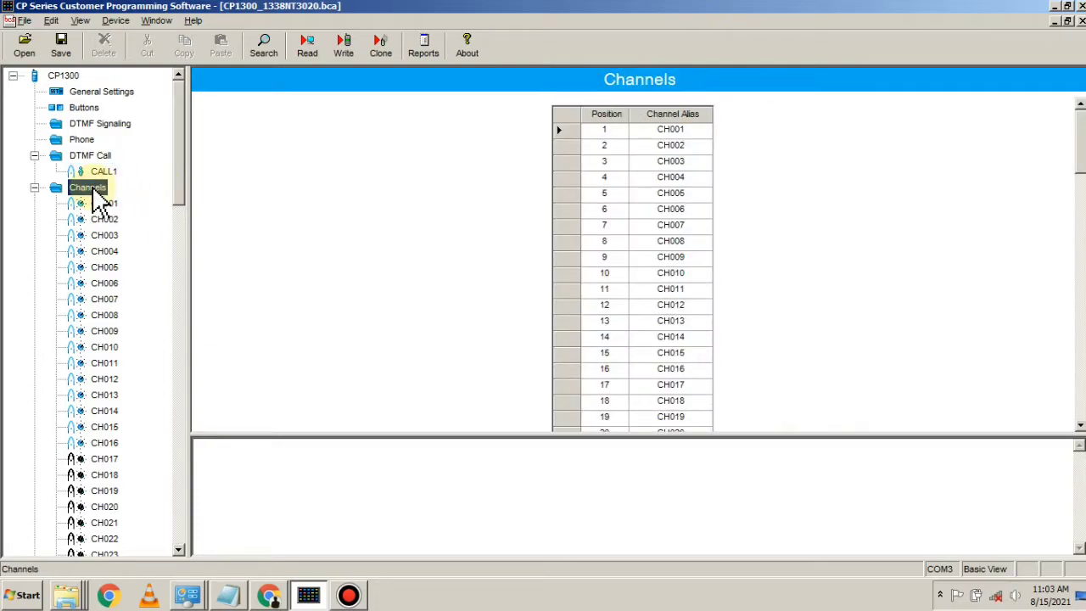
# Step: Collapse and re-expand the Channels folder, and look through its entries down to the Scan lists
pyautogui.click(34, 187)
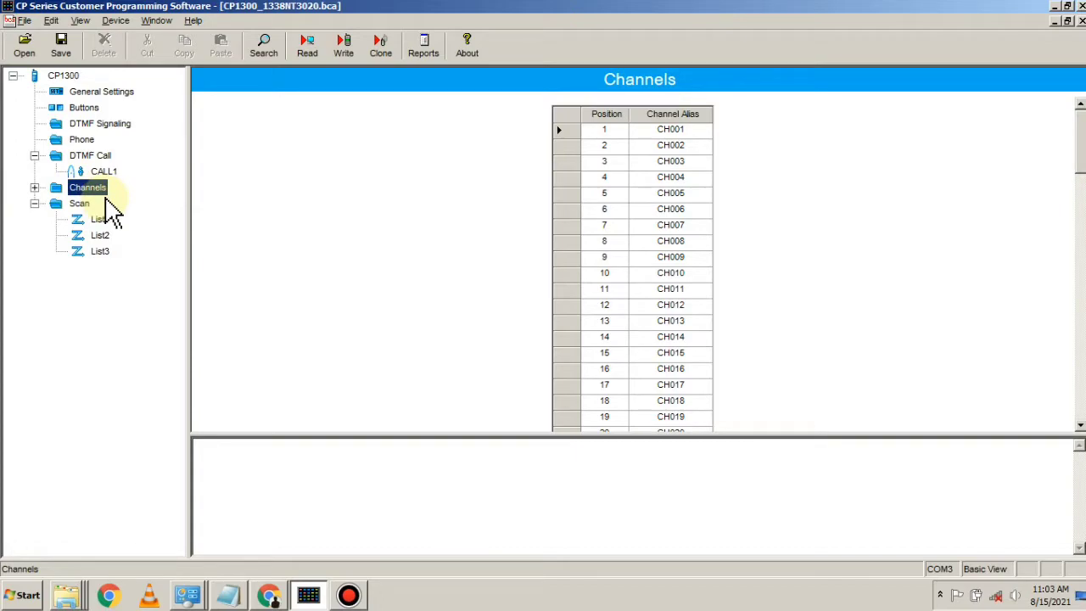
pyautogui.click(34, 187)
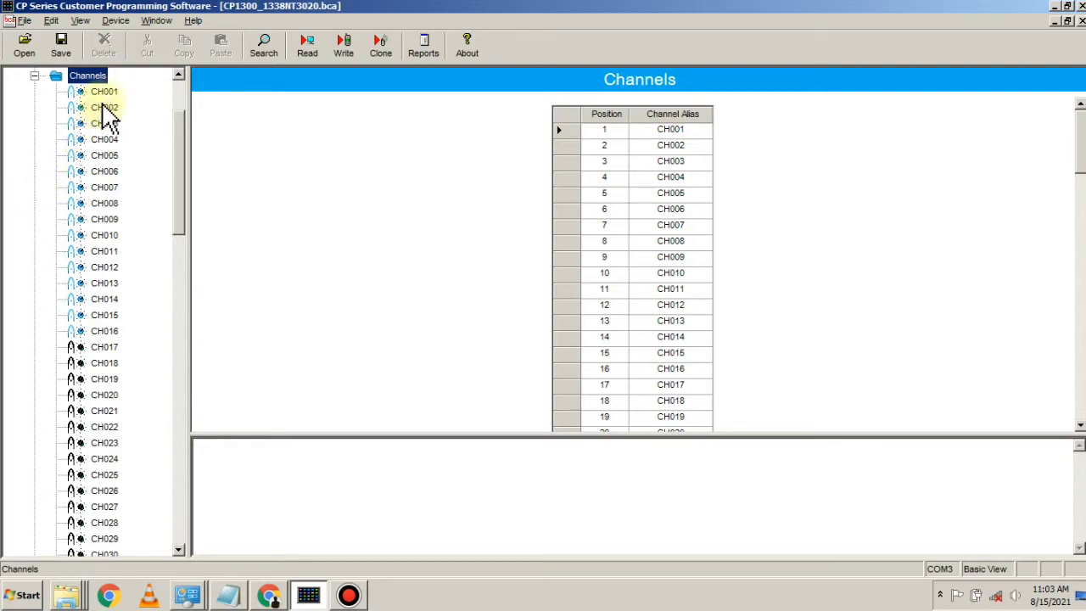
pyautogui.moveTo(181, 142); pyautogui.dragTo(198, 482)
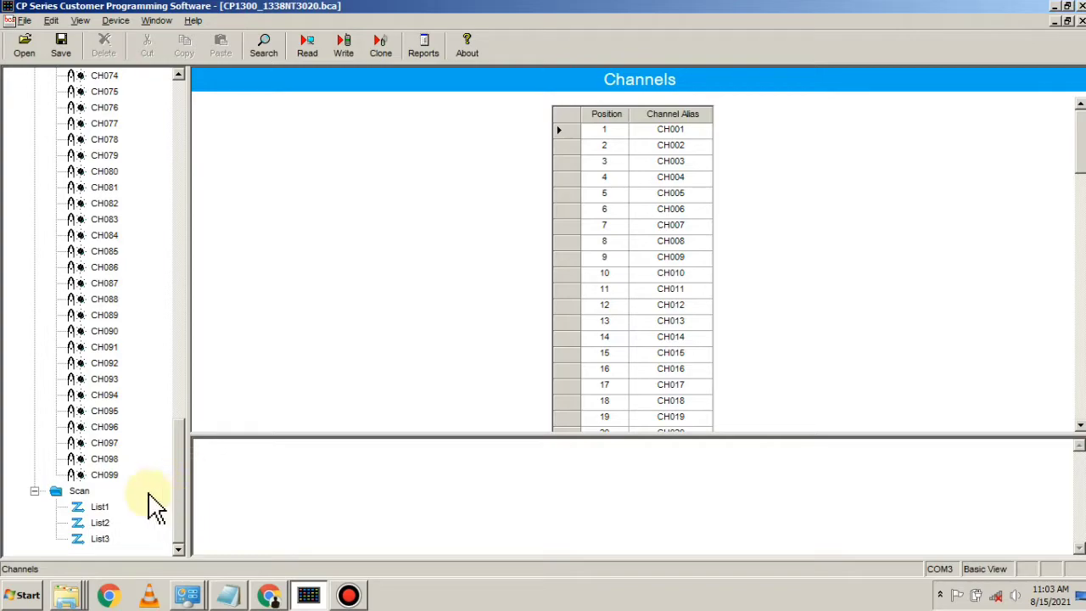
pyautogui.moveTo(178, 497); pyautogui.dragTo(211, 153)
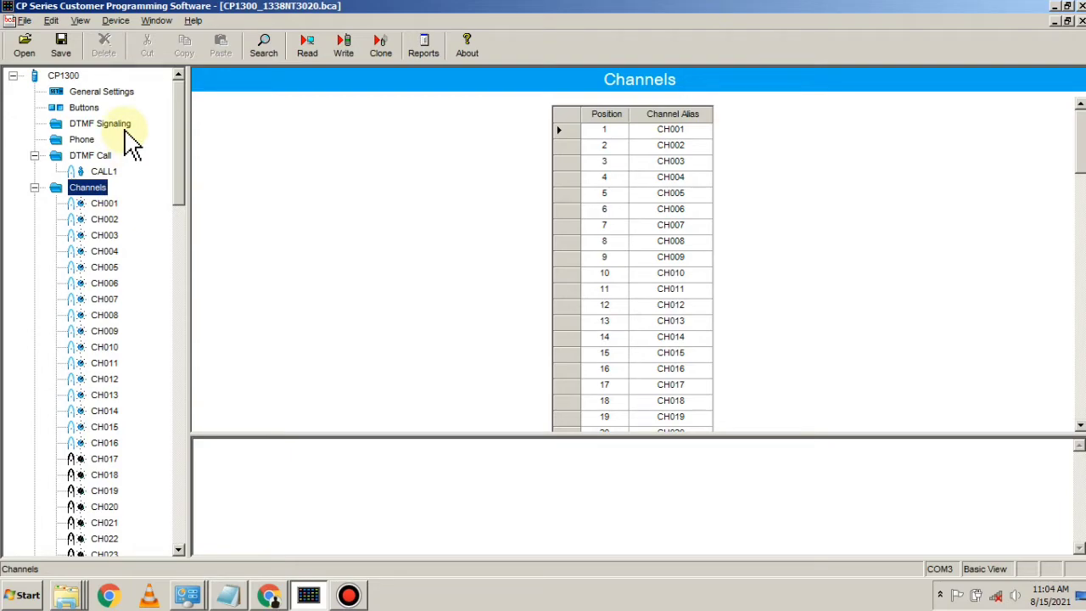
# Step: Open the General Settings page and review the Back Light options without changing the selection
pyautogui.click(104, 91)
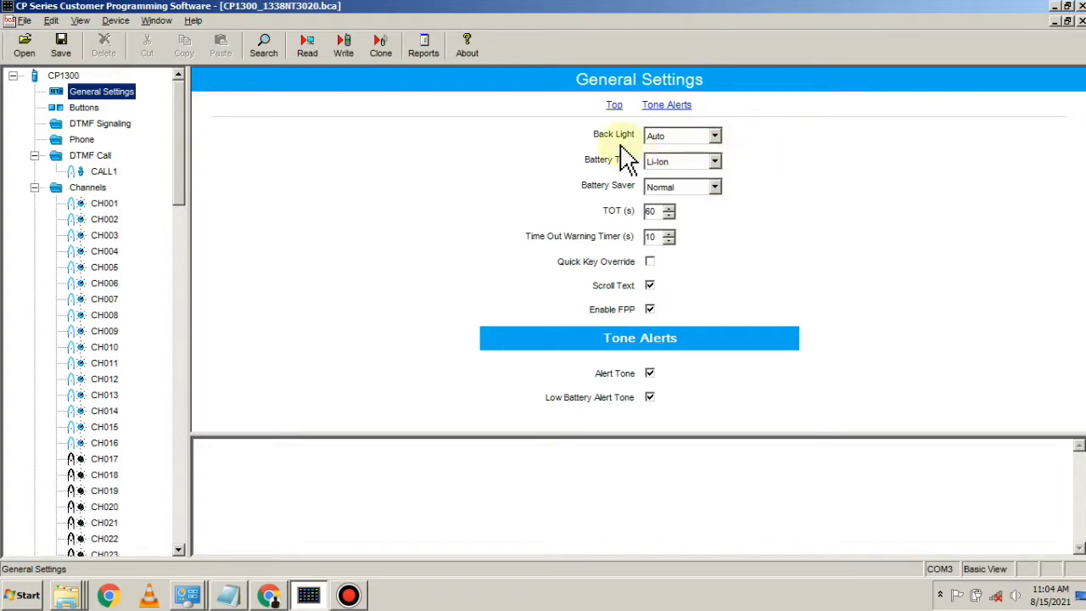
pyautogui.click(717, 139)
pyautogui.click(766, 149)
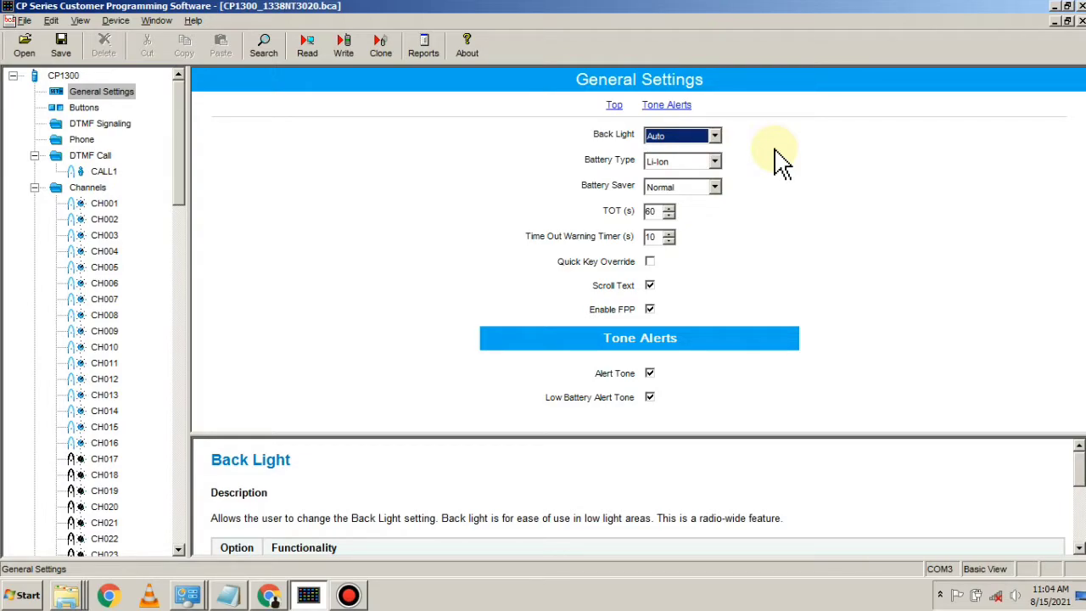
# Step: Review the available Battery Type options and choose Li-Ion
pyautogui.click(715, 162)
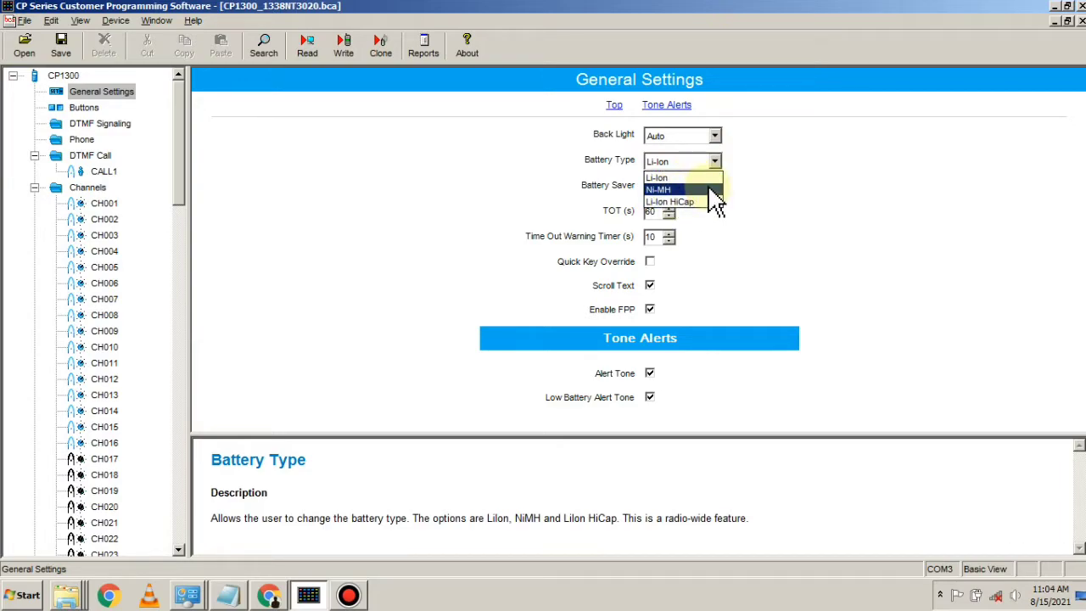
pyautogui.click(781, 190)
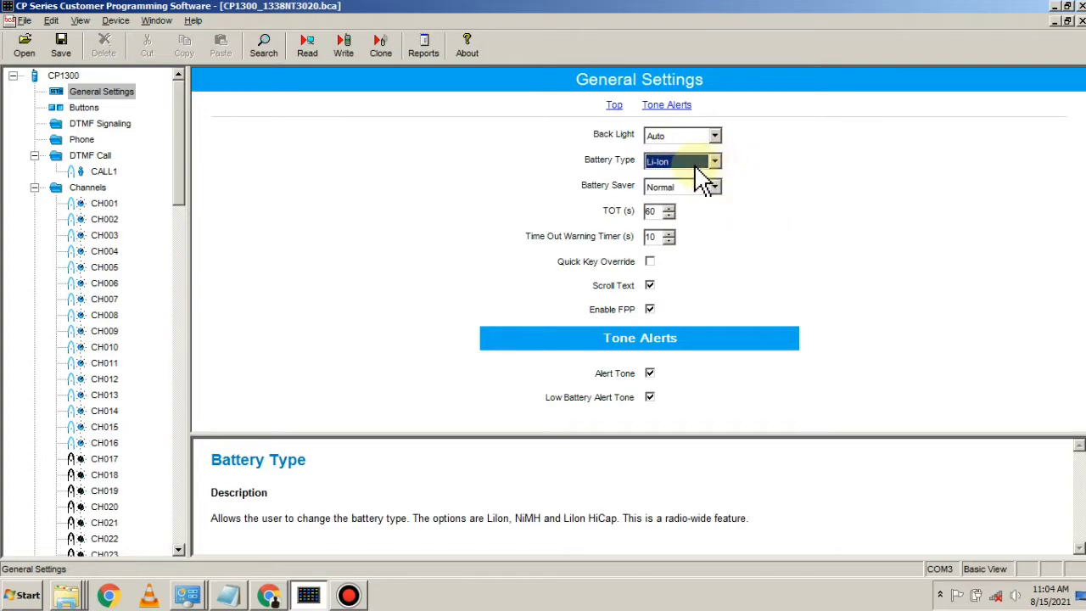
pyautogui.click(715, 162)
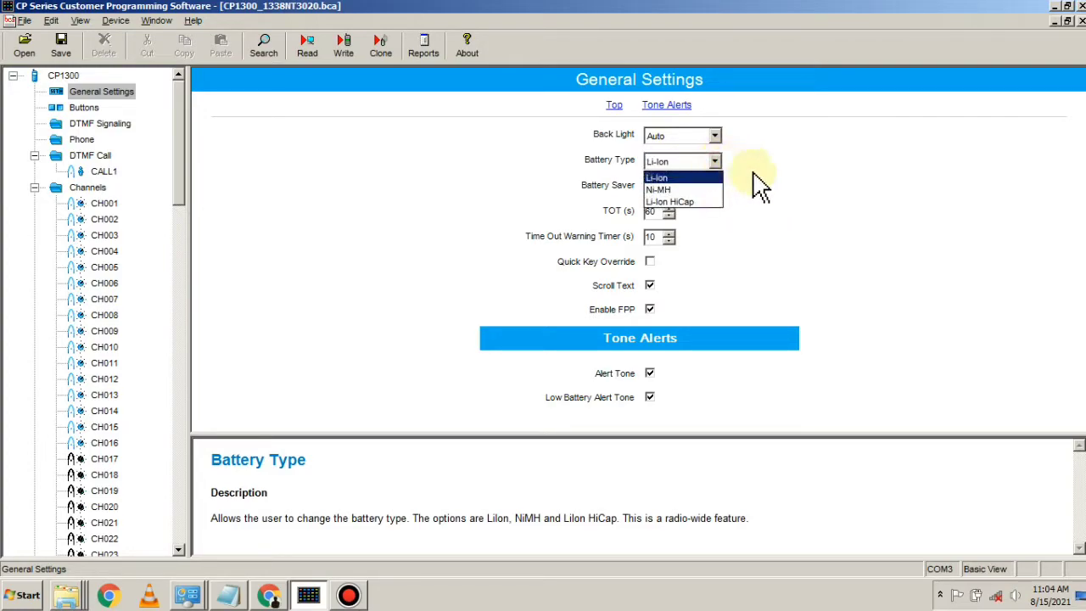
pyautogui.click(688, 180)
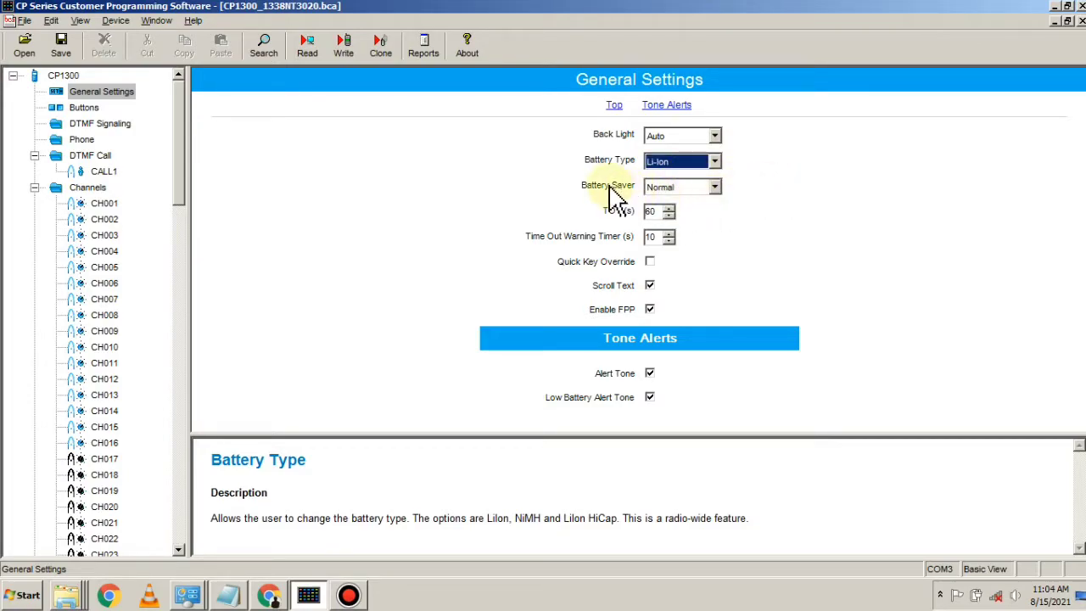
# Step: Review the available Battery Saver options and choose Normal
pyautogui.click(717, 191)
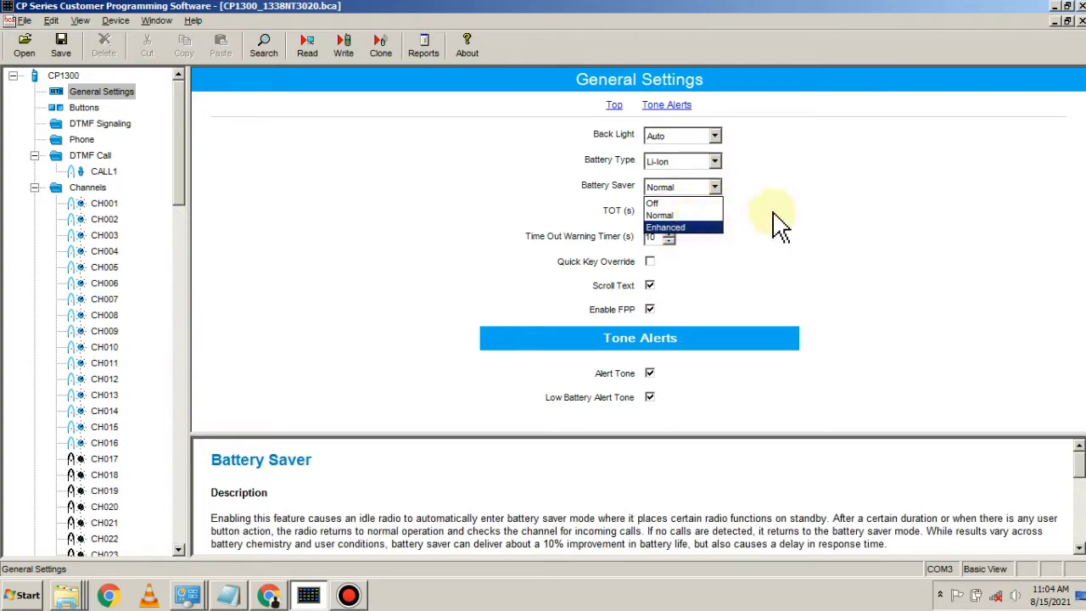
pyautogui.click(686, 214)
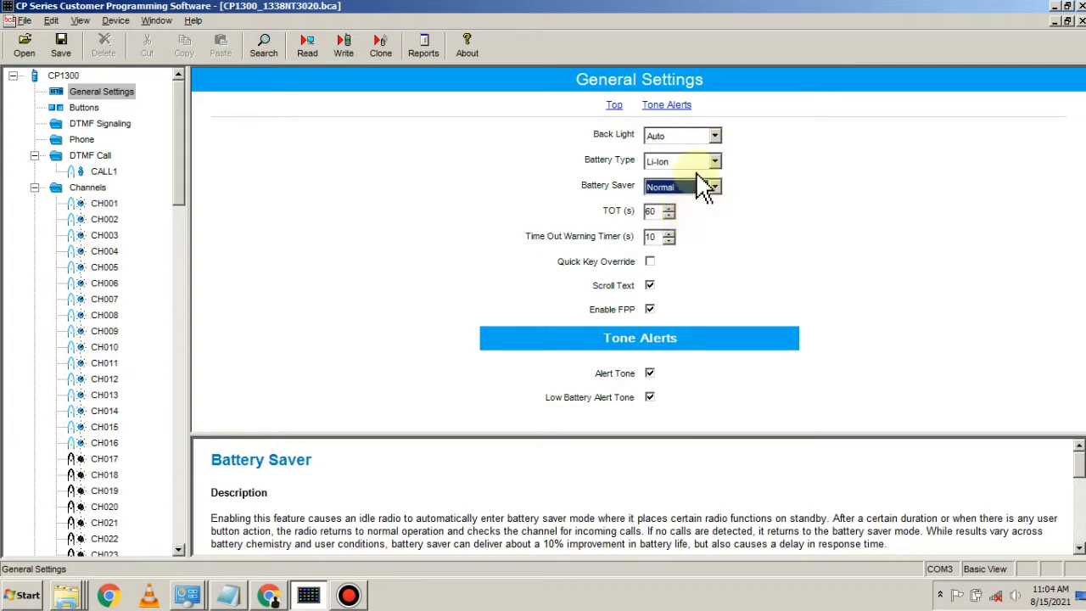
pyautogui.click(744, 221)
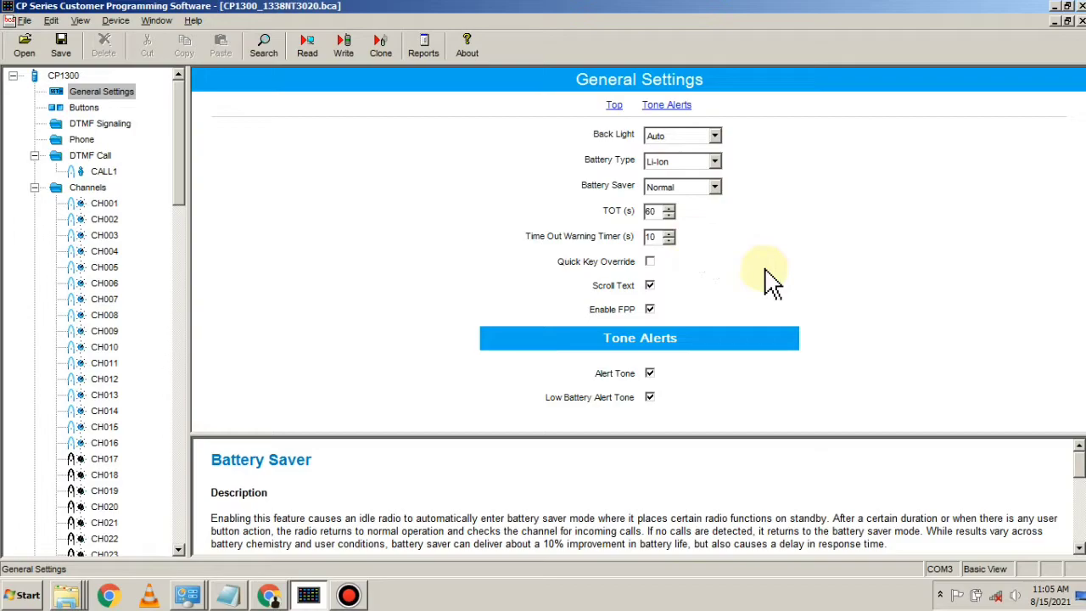
# Step: Toggle Quick Key Override on and back off to bring up its description
pyautogui.click(650, 262)
pyautogui.click(650, 262)
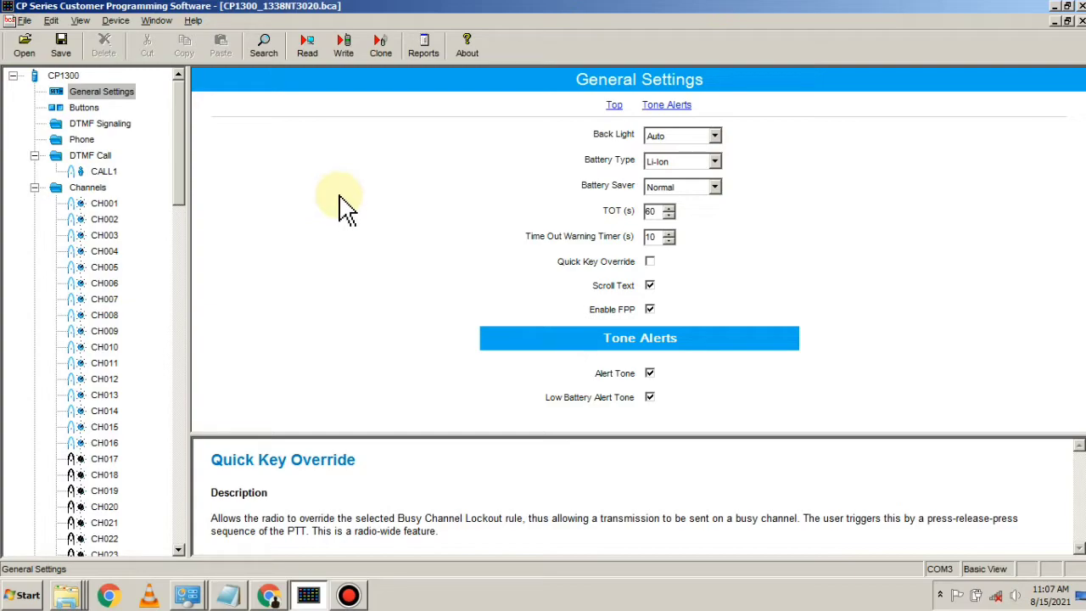
# Step: Open the Buttons page and review the short press functions available for Side Button 1
pyautogui.click(88, 109)
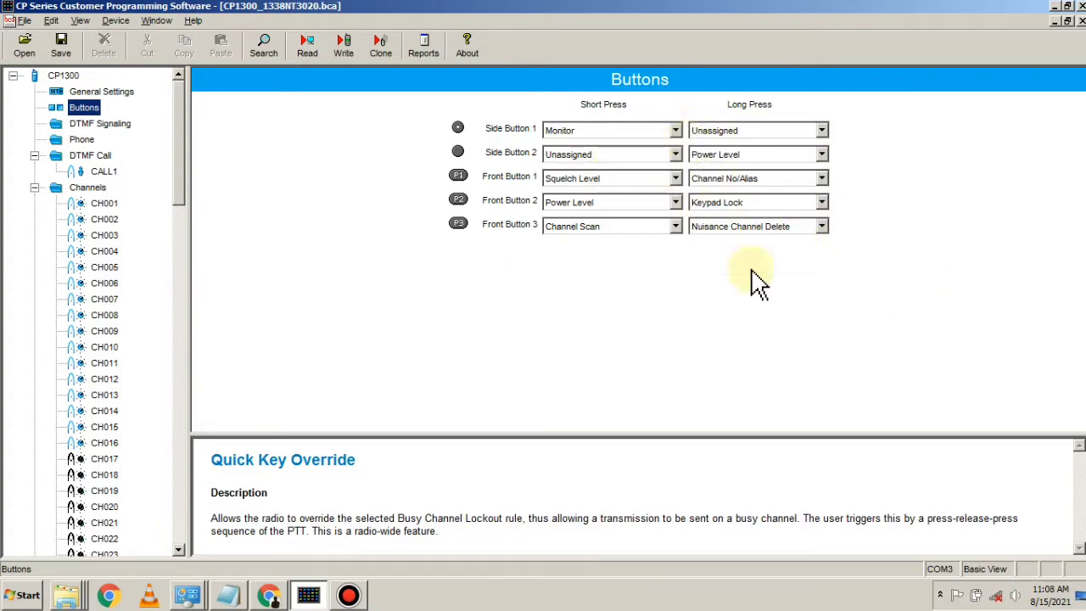
pyautogui.click(676, 131)
pyautogui.click(694, 103)
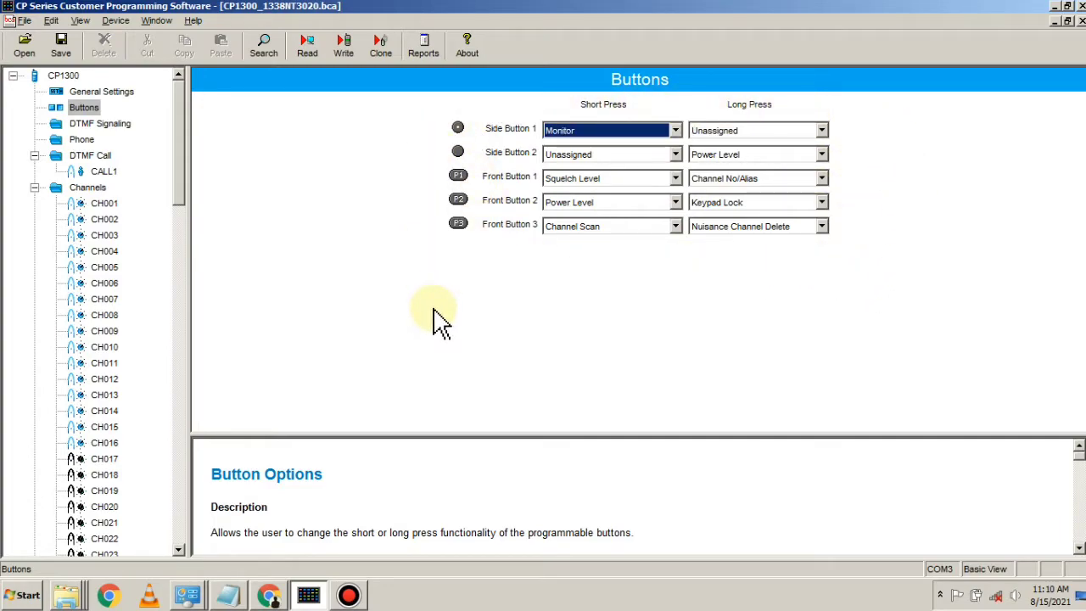
# Step: Review the DTMF Signaling, Phone and CALL1 pages, and collapse the DTMF Call folder
pyautogui.click(116, 127)
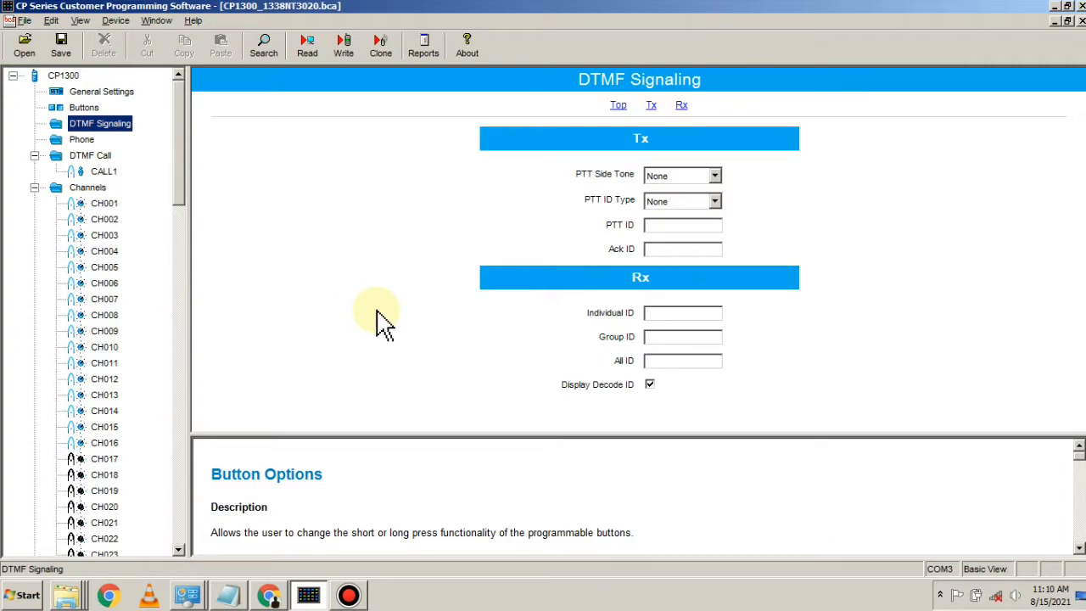
pyautogui.click(361, 291)
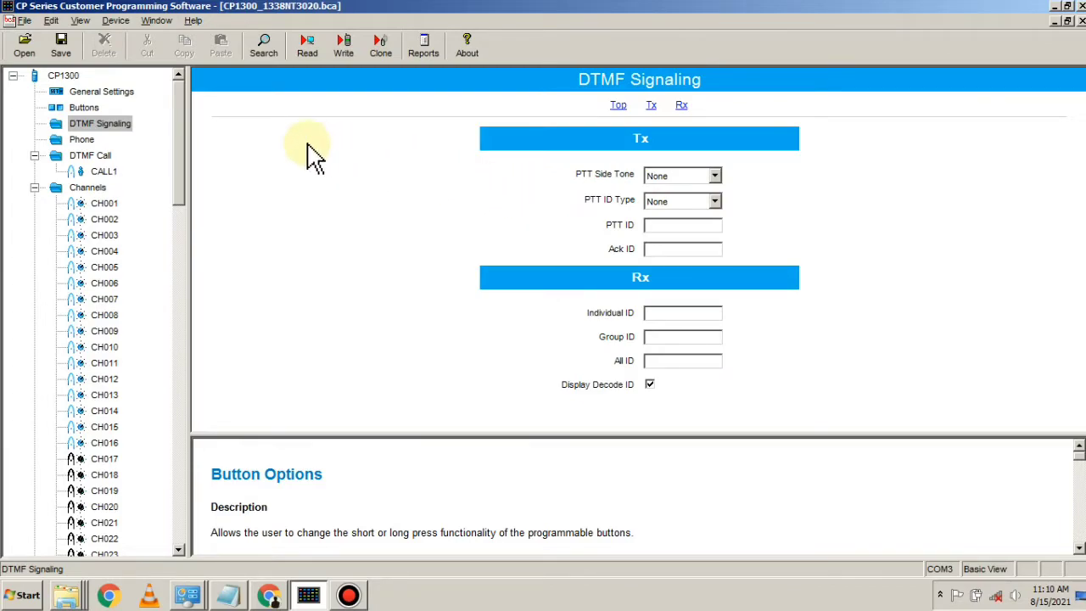
pyautogui.click(85, 141)
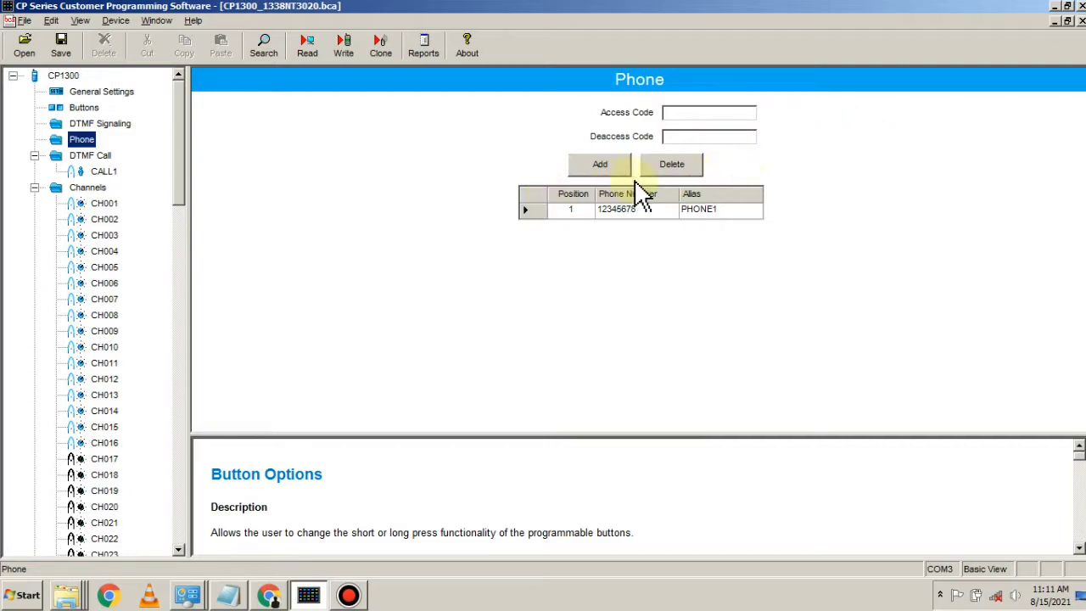
pyautogui.click(105, 172)
pyautogui.click(34, 155)
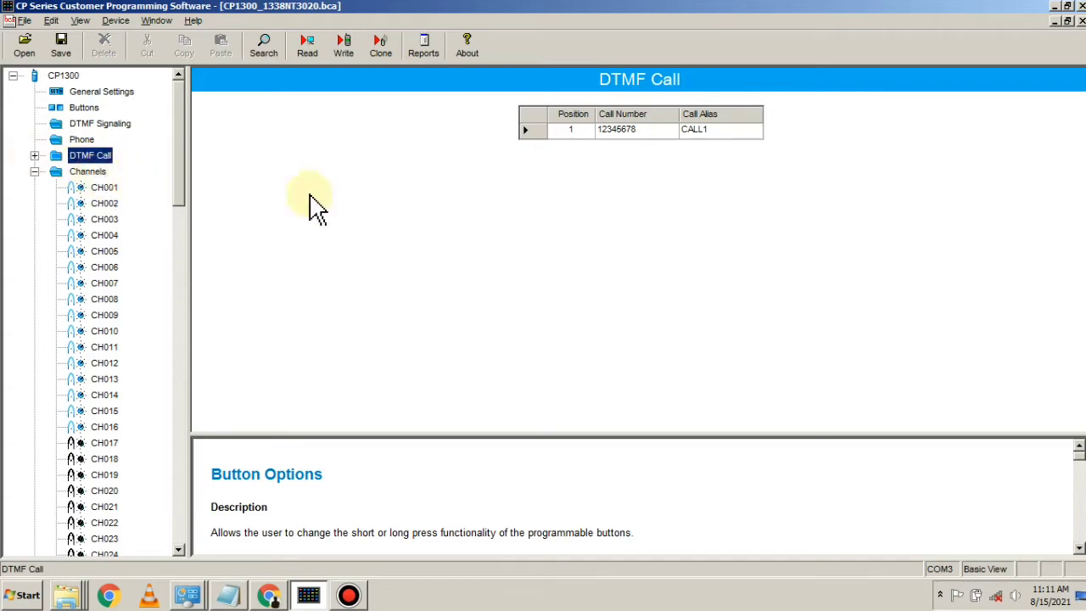
# Step: Open the Channels list and select the CH001 alias to view the Channel List description
pyautogui.click(92, 173)
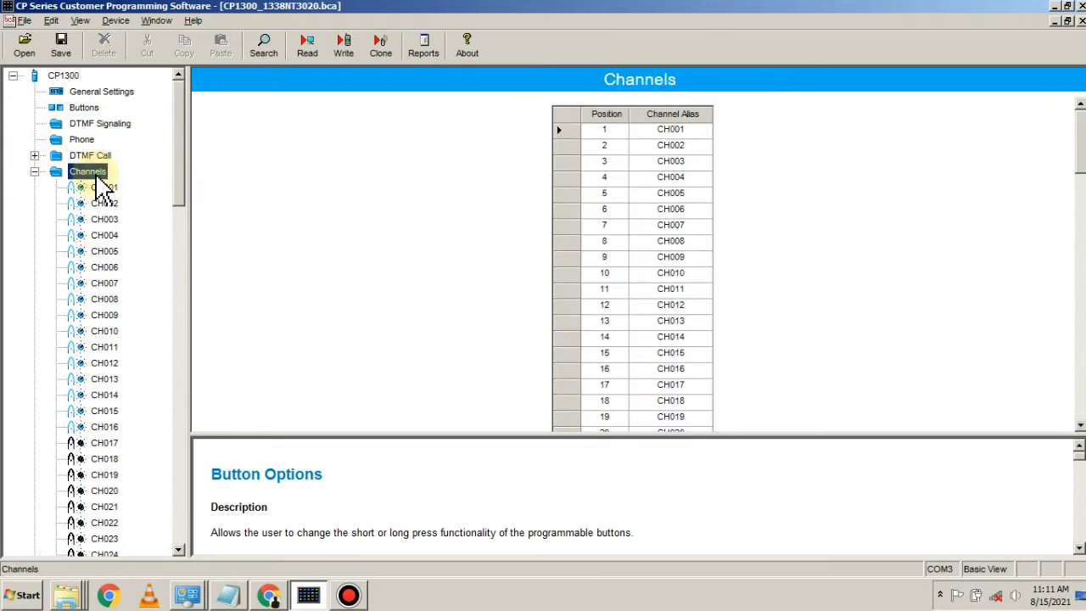
pyautogui.moveTo(1081, 137)
pyautogui.mouseDown()
pyautogui.moveTo(1081, 383)
pyautogui.moveTo(1081, 136)
pyautogui.mouseUp()
pyautogui.click(682, 135)
pyautogui.click(693, 132)
pyautogui.click(684, 132)
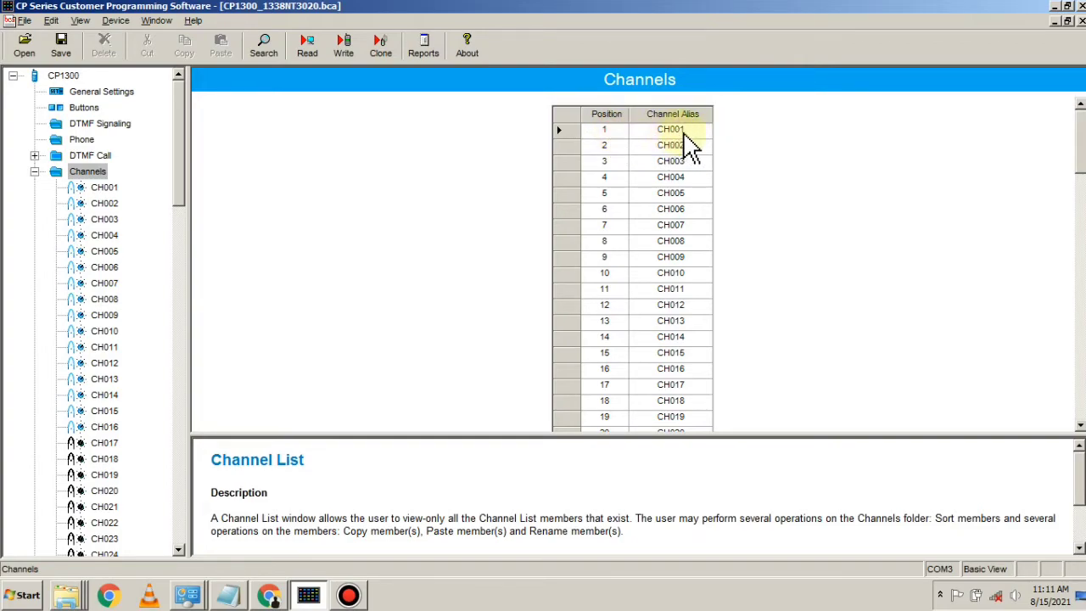
# Step: Open channel CH001 from the Channels list and review its general, RX and TX settings
pyautogui.rightClick(689, 139)
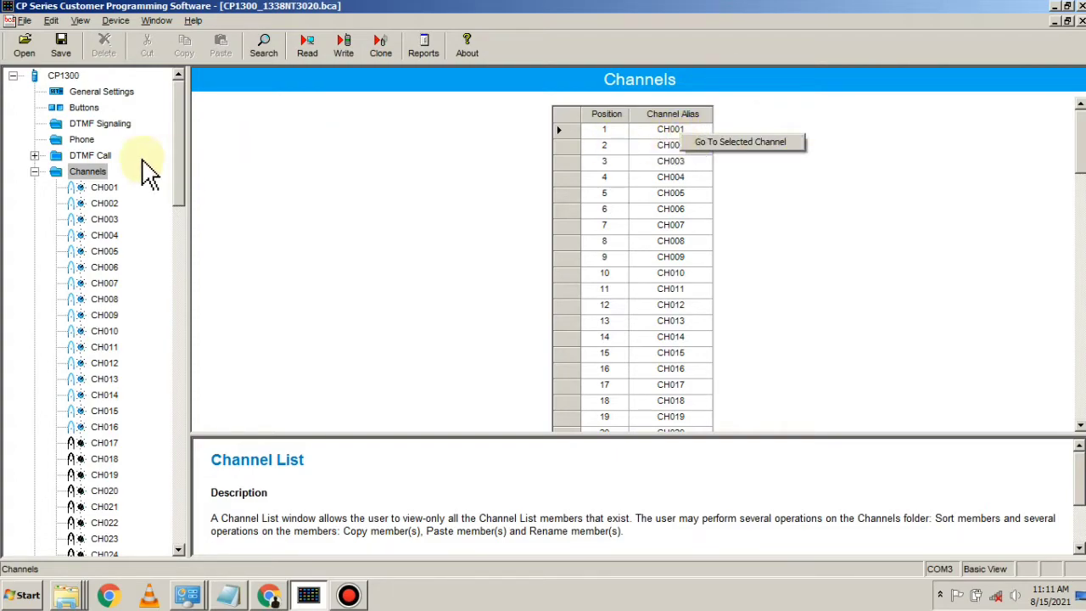
pyautogui.click(103, 189)
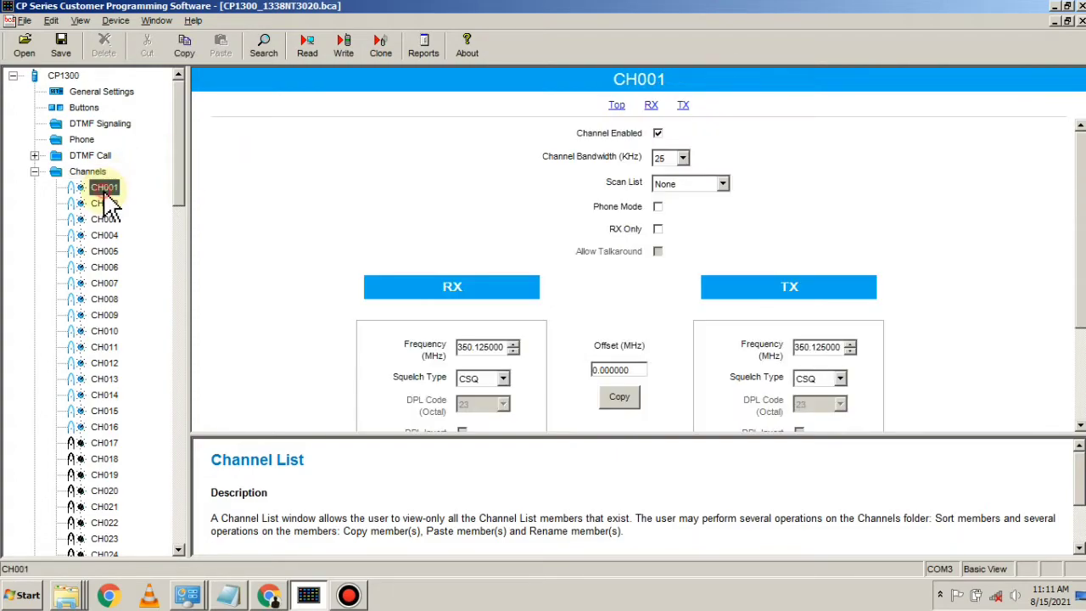
pyautogui.click(847, 168)
pyautogui.scroll(-3, 852, 178)
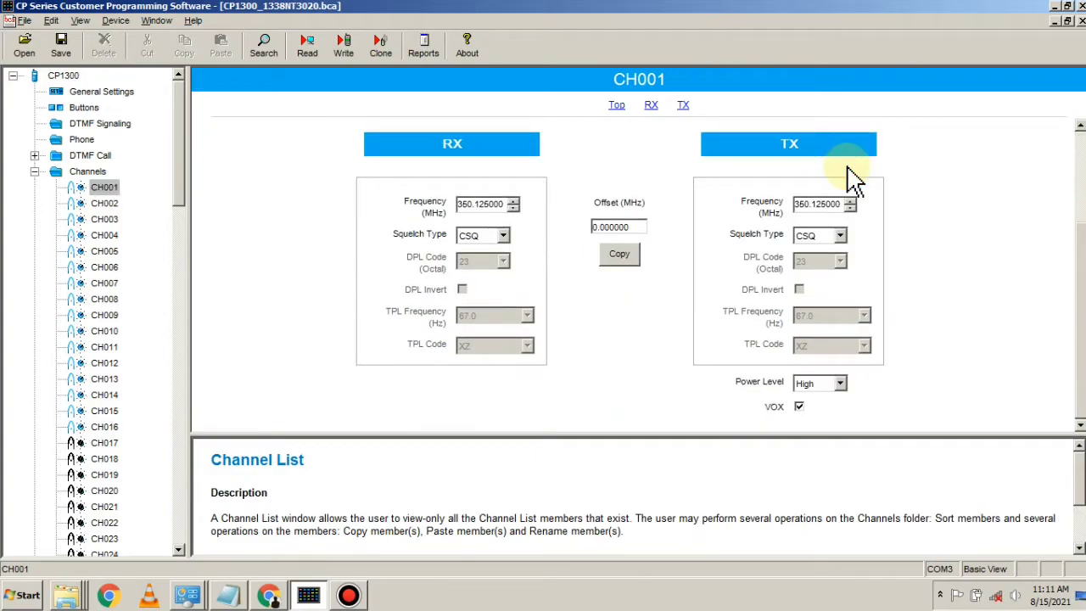
pyautogui.scroll(3, 851, 170)
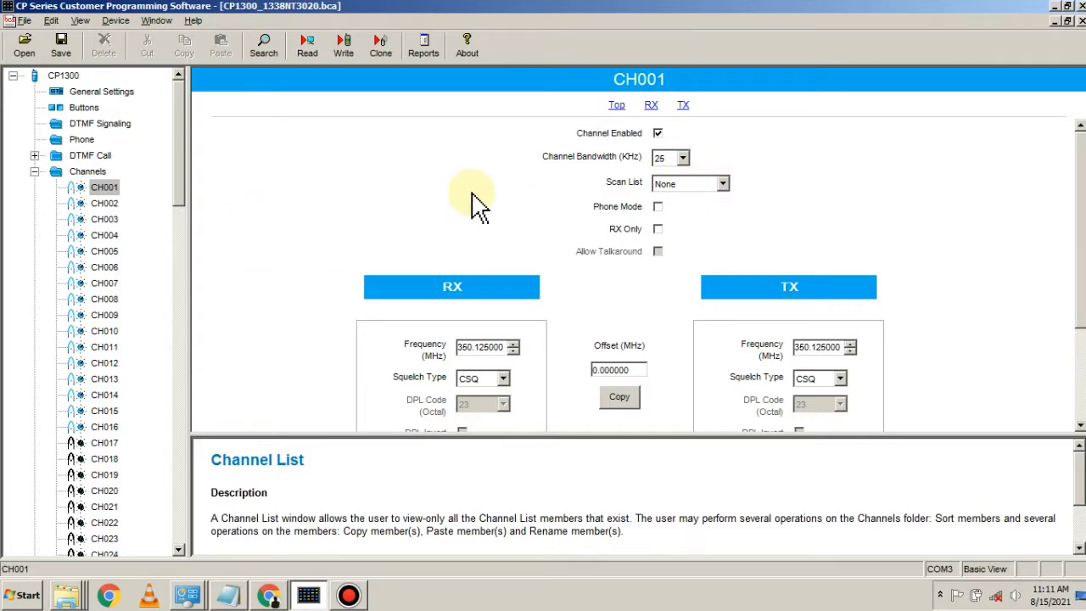
pyautogui.click(105, 204)
pyautogui.click(104, 188)
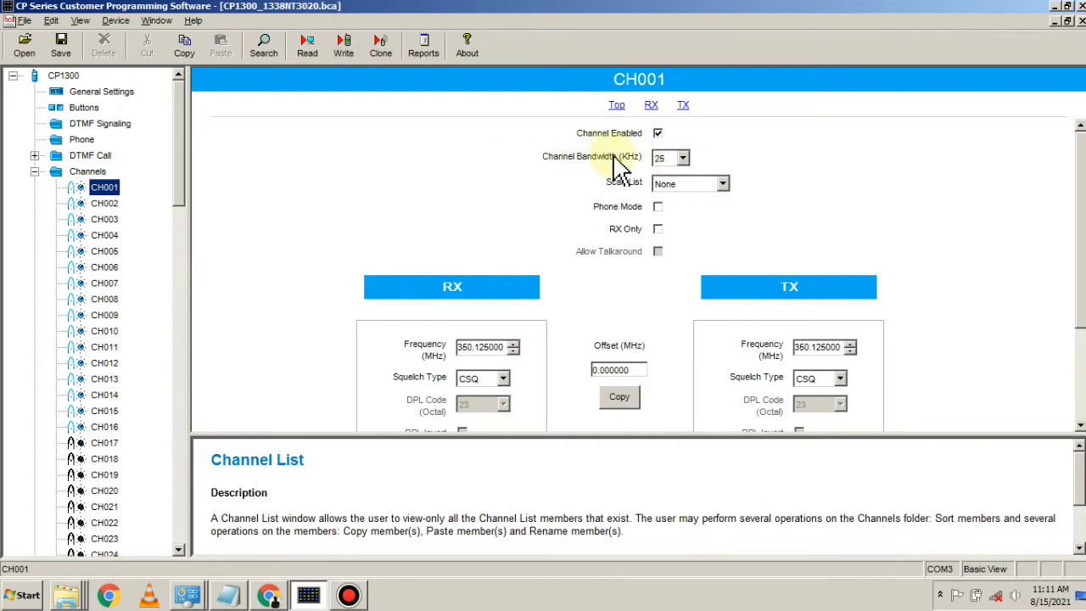
# Step: Review CH001's Channel Bandwidth options, and toggle Phone Mode on and back off to bring up its description
pyautogui.click(686, 159)
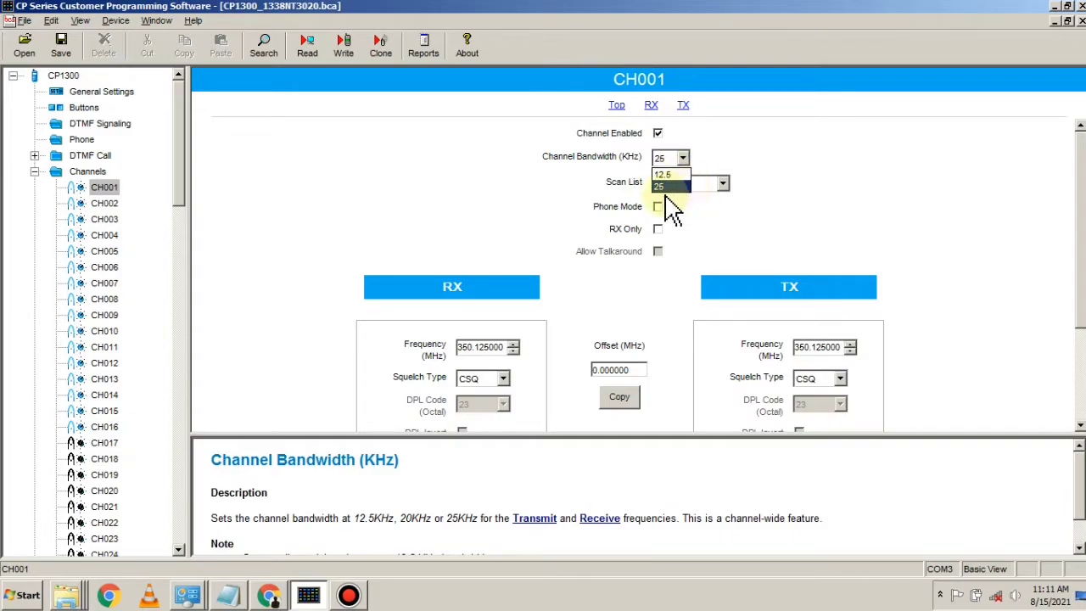
pyautogui.click(768, 132)
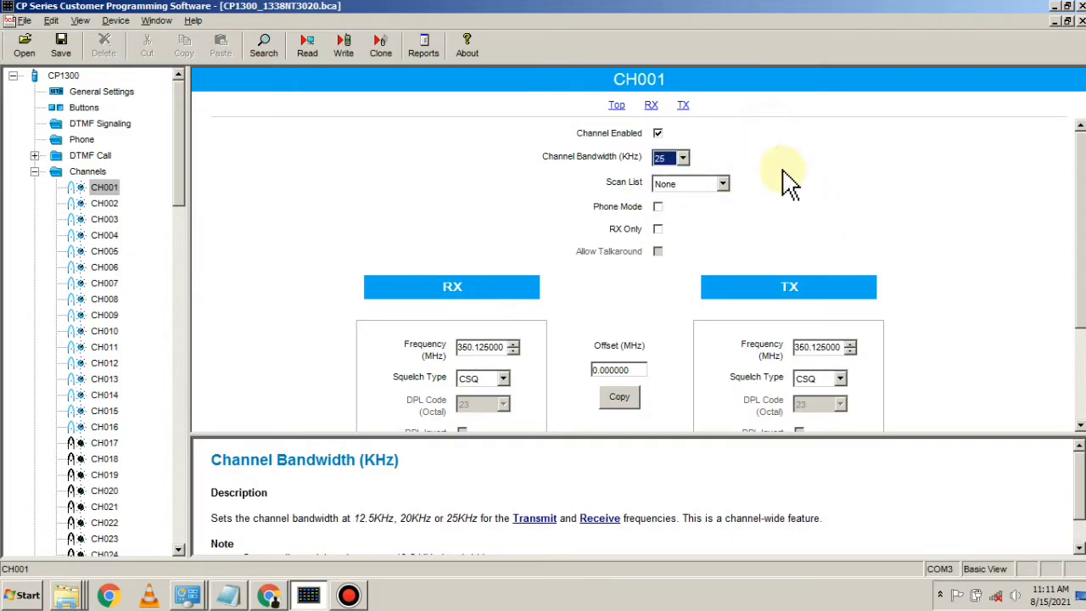
pyautogui.click(683, 158)
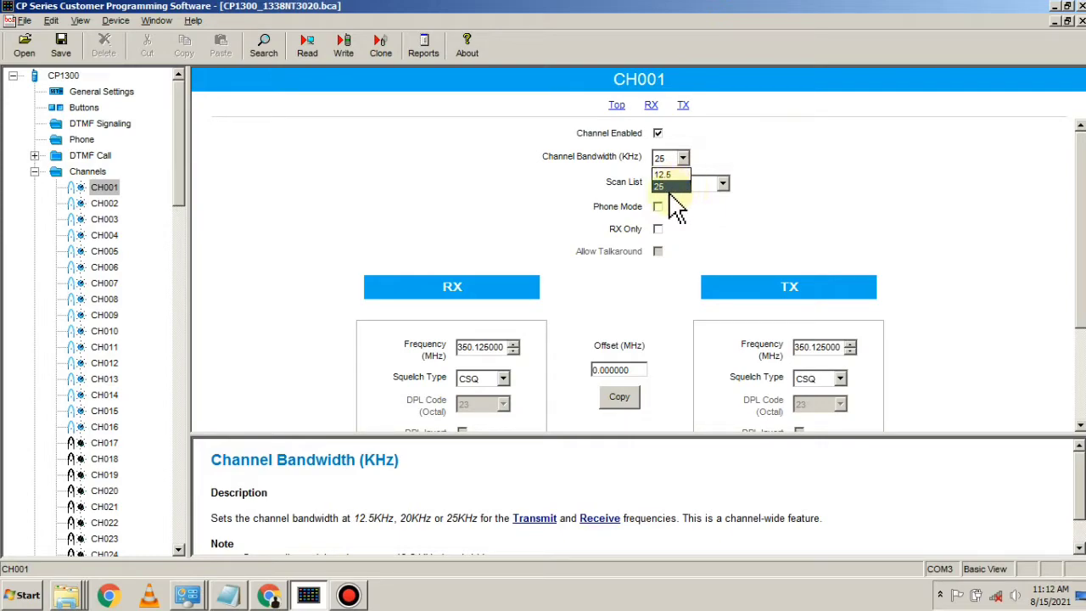
pyautogui.click(760, 168)
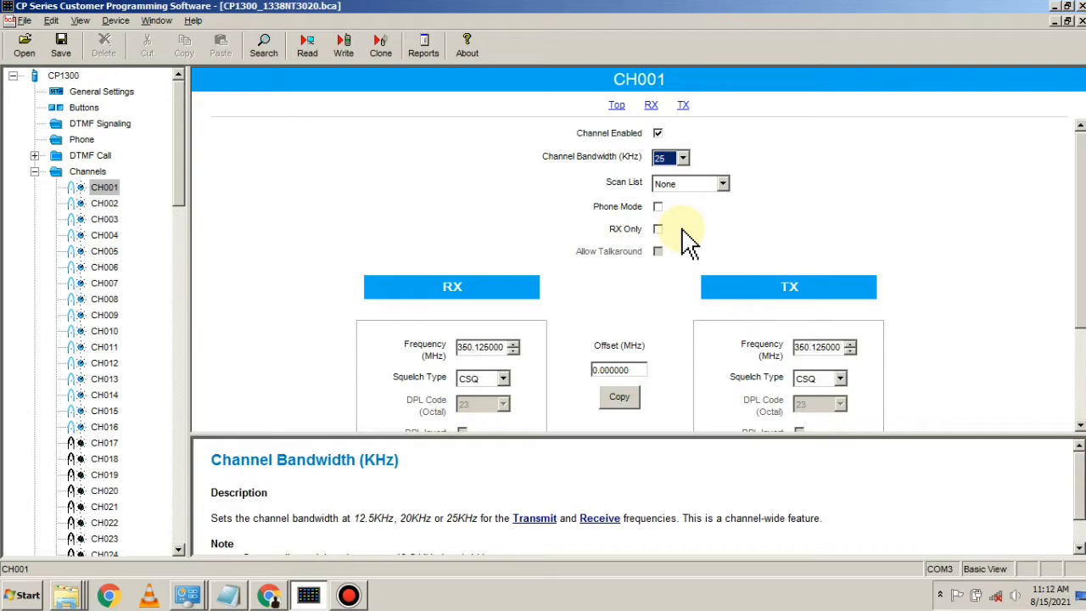
pyautogui.click(660, 208)
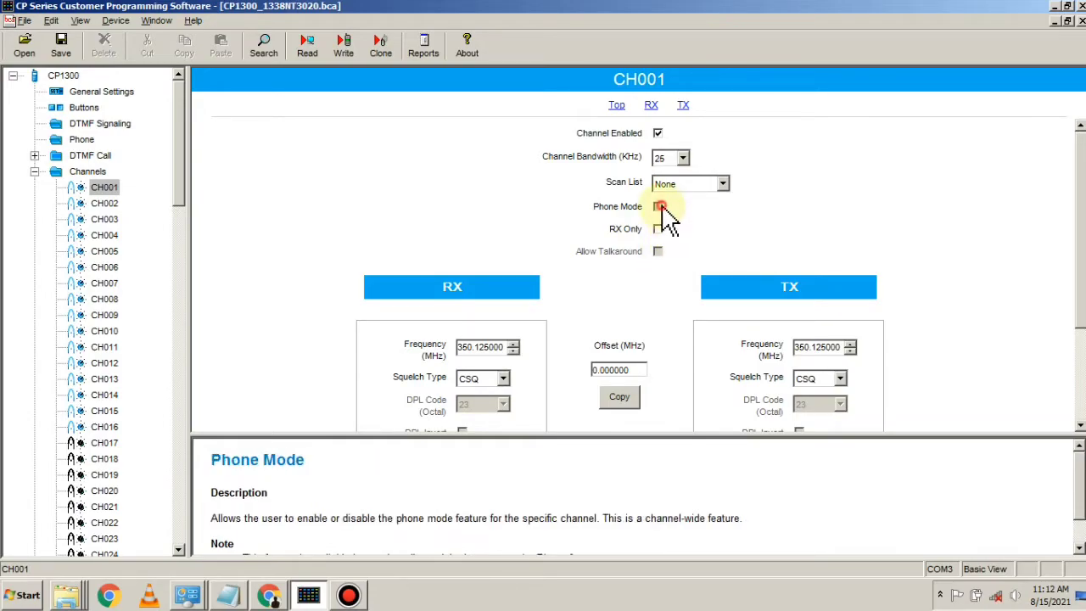
pyautogui.click(660, 207)
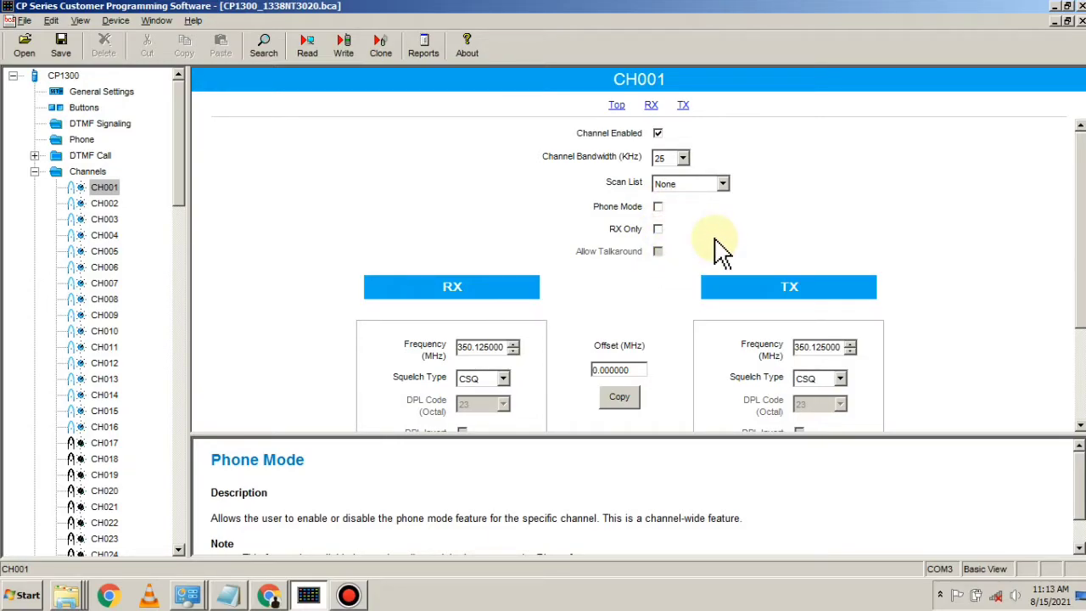
# Step: Review the RX Squelch Type options for CH001 and set the type to TPL
pyautogui.scroll(-3, 717, 248)
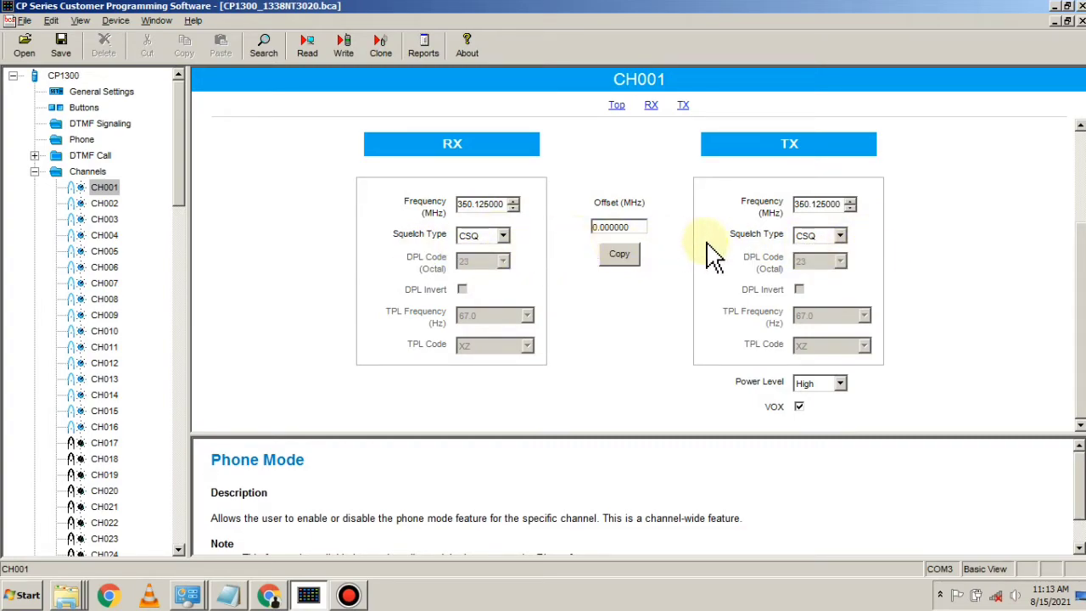
pyautogui.click(506, 237)
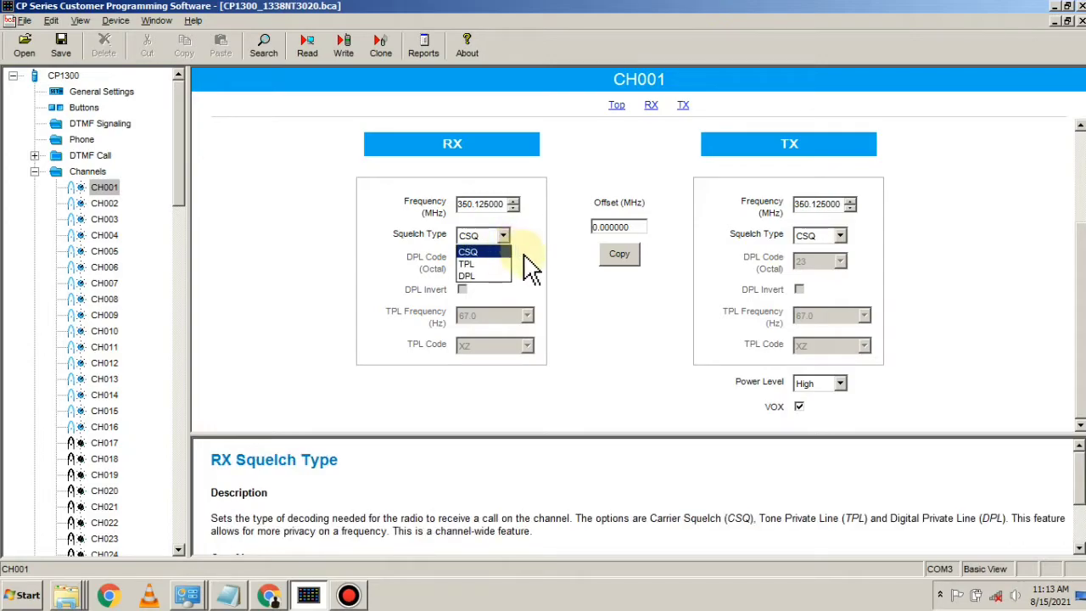
pyautogui.click(528, 268)
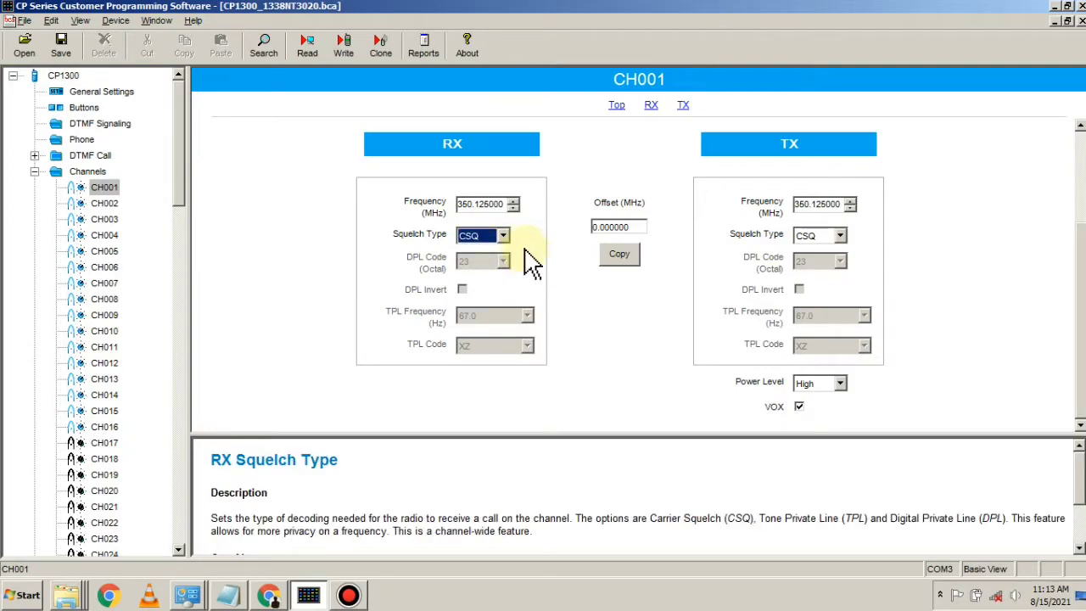
pyautogui.click(504, 235)
pyautogui.click(537, 252)
pyautogui.click(506, 238)
pyautogui.click(492, 263)
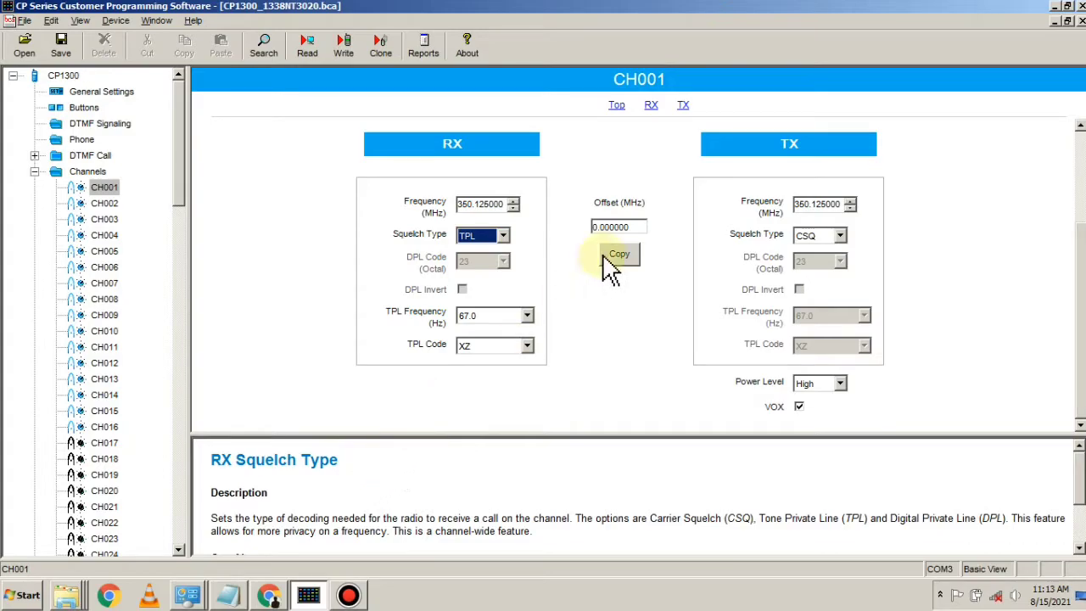
pyautogui.click(414, 507)
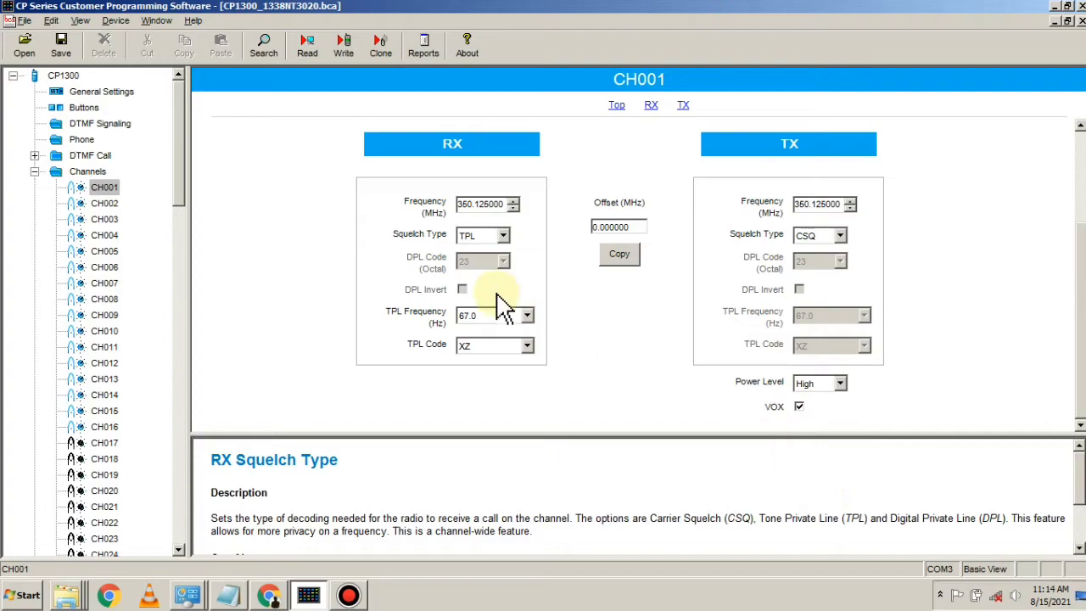
# Step: Compare the RX and TX Squelch Type options, and return the RX Squelch Type to CSQ
pyautogui.click(506, 236)
pyautogui.click(552, 256)
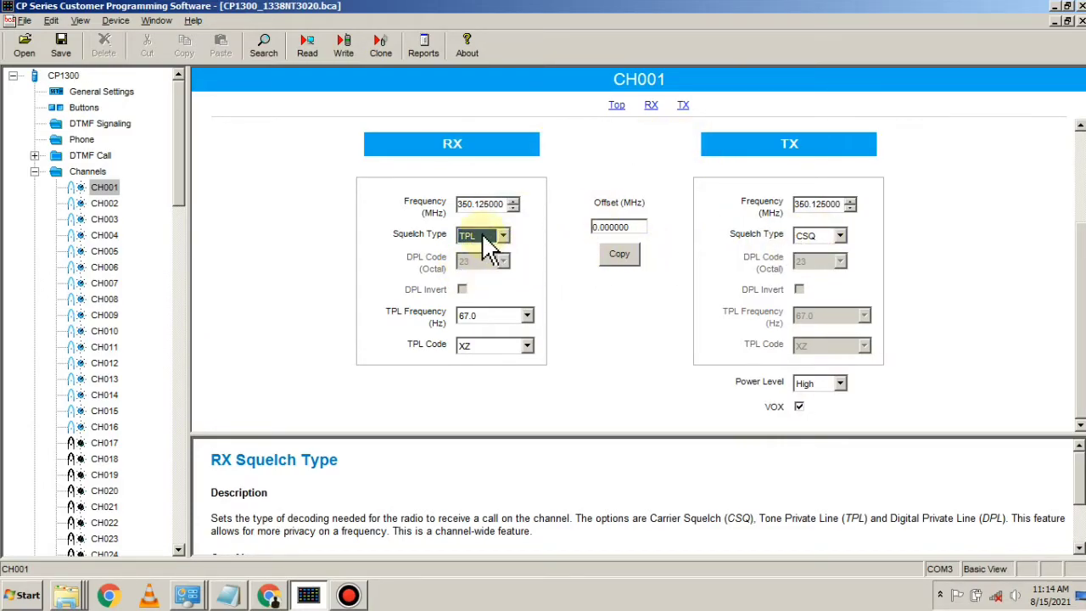
pyautogui.click(844, 238)
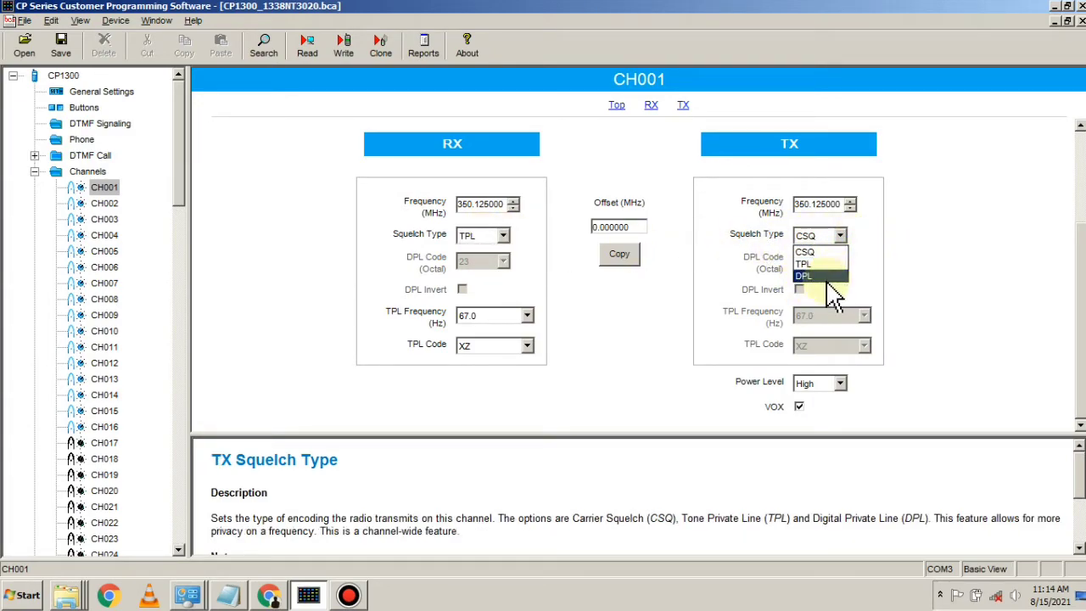
pyautogui.click(923, 249)
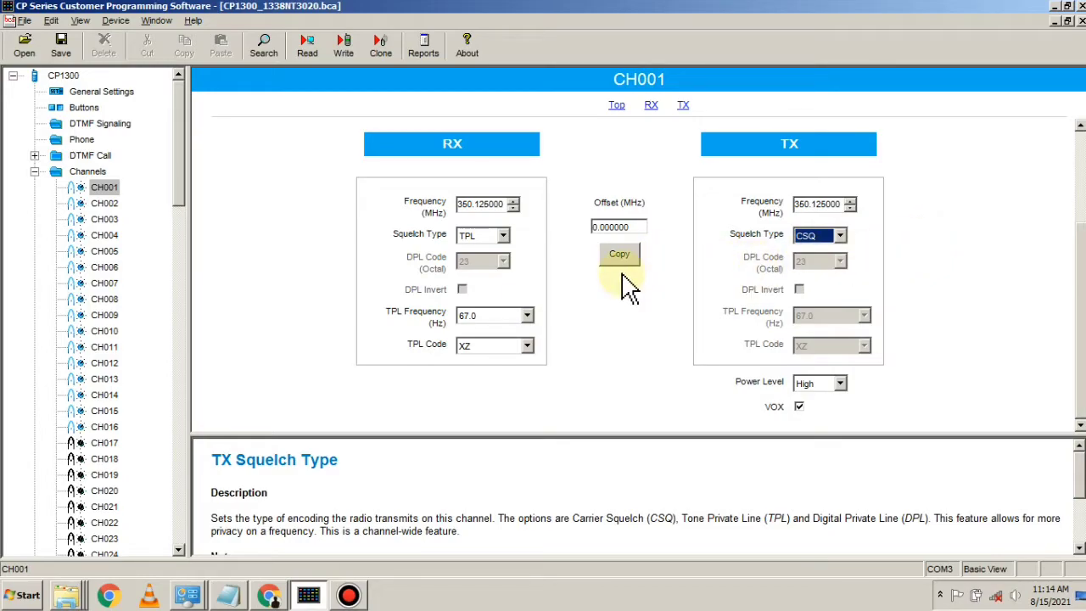
pyautogui.click(504, 235)
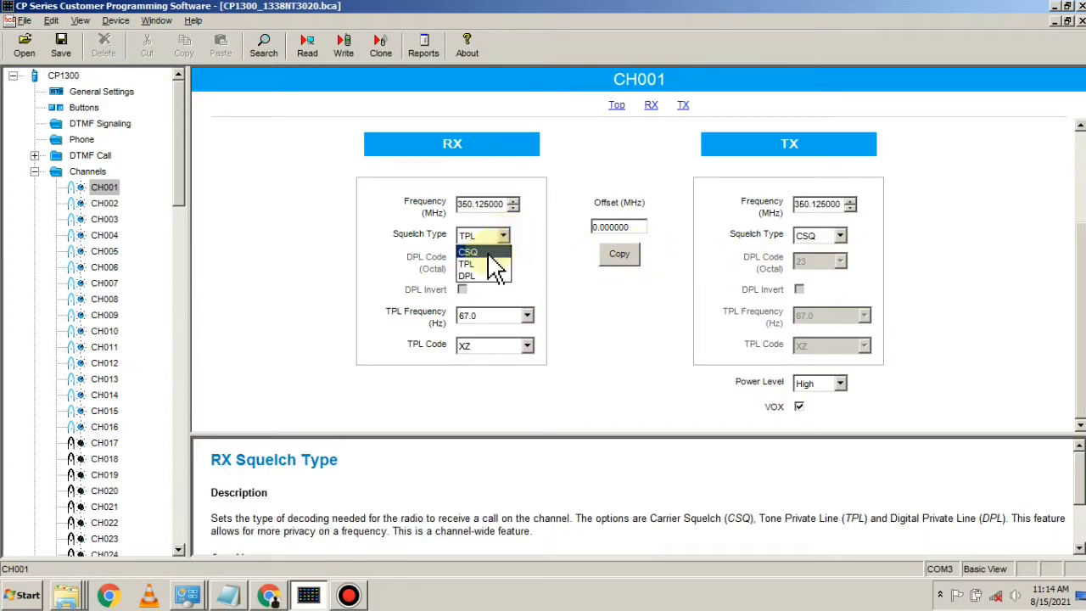
pyautogui.click(497, 248)
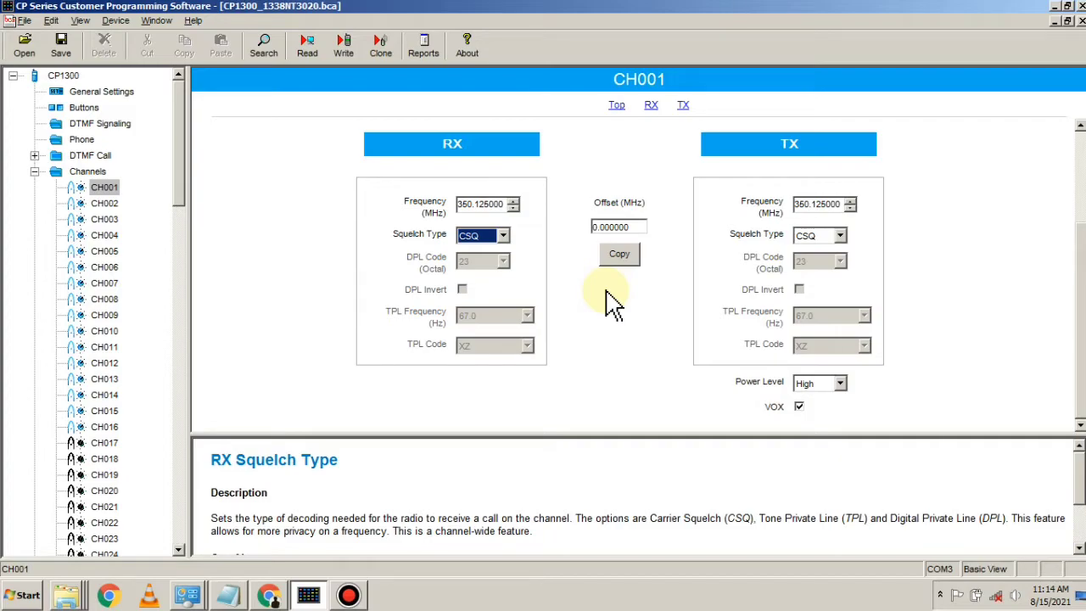
# Step: Set the RX Squelch Type to TPL, look through the TPL frequencies, and set the RX TPL Frequency to 88.5 Hz
pyautogui.click(506, 241)
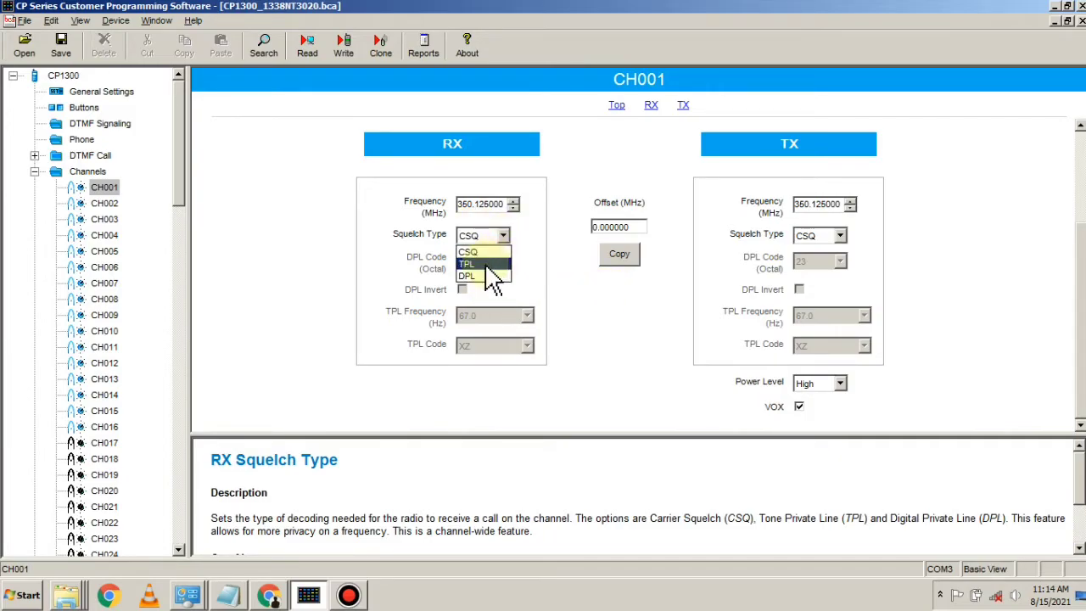
pyautogui.click(484, 265)
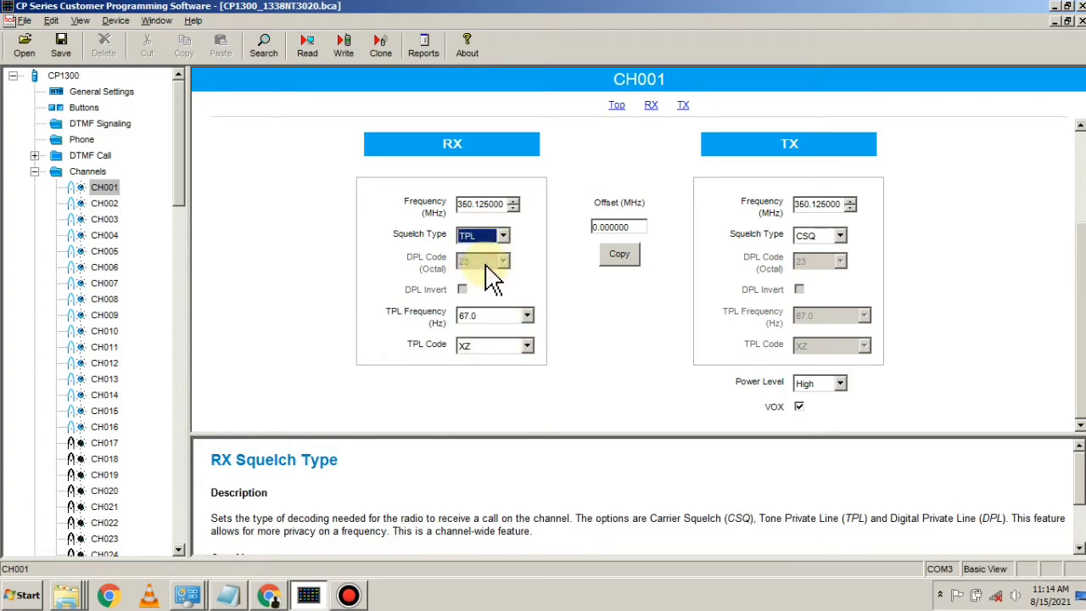
pyautogui.click(528, 318)
pyautogui.moveTo(528, 346); pyautogui.dragTo(543, 432)
pyautogui.scroll(12, 492, 394)
pyautogui.scroll(-2, 493, 392)
pyautogui.scroll(2, 493, 390)
pyautogui.scroll(-12, 543, 387)
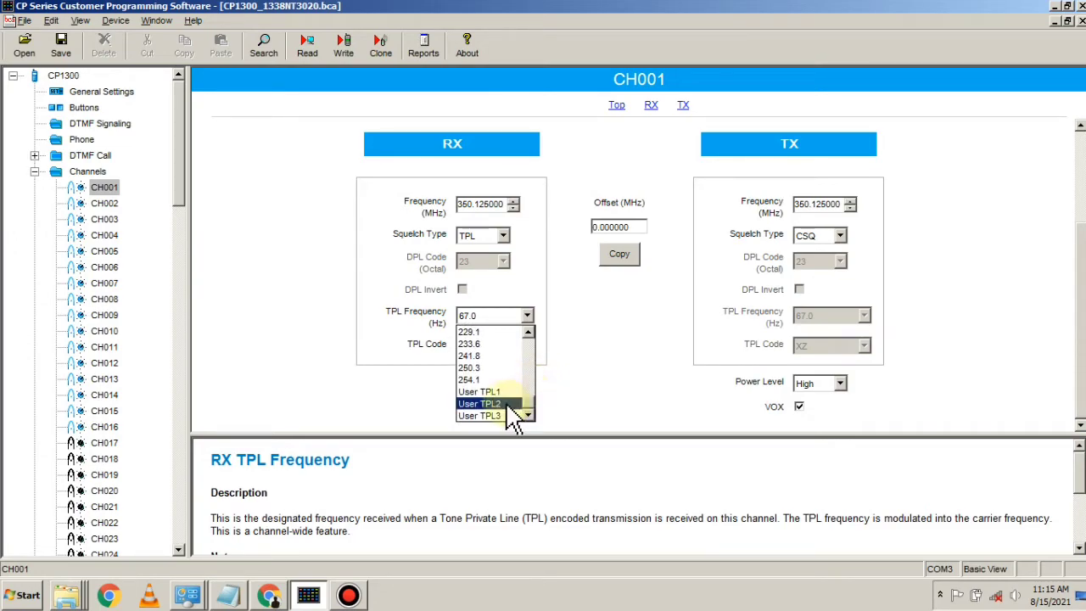
pyautogui.click(575, 367)
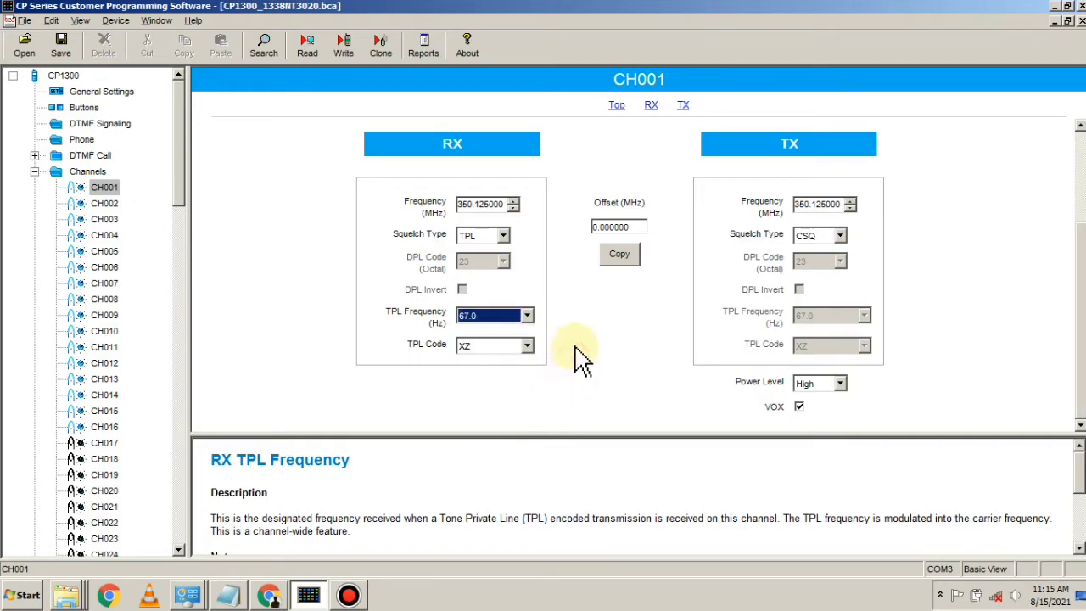
pyautogui.click(527, 315)
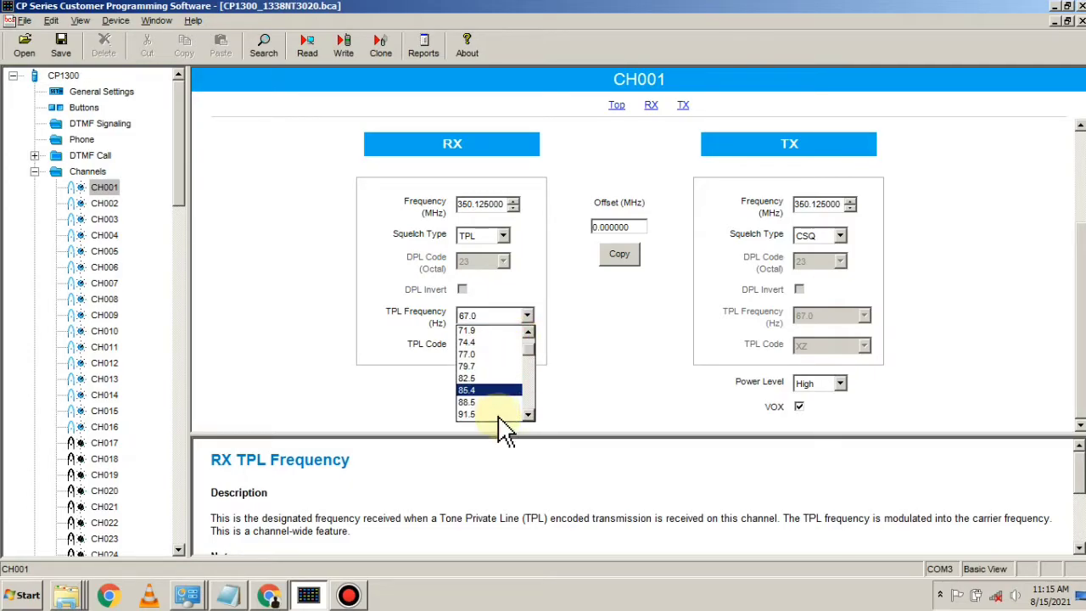
pyautogui.click(500, 392)
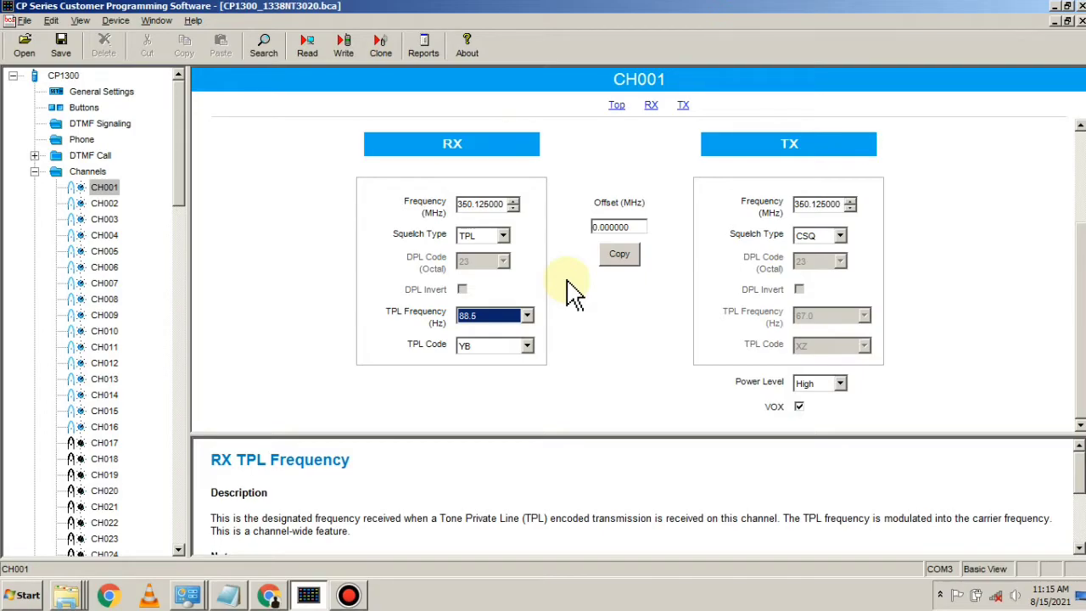
# Step: Set the RX Squelch Type to DPL and review the available RX DPL codes
pyautogui.click(506, 238)
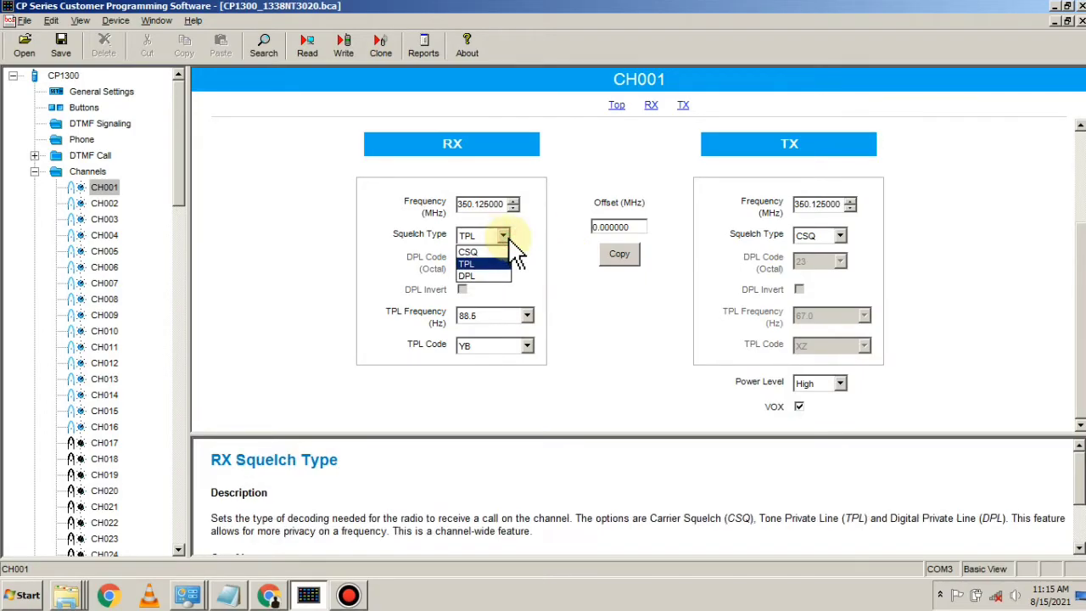
pyautogui.click(494, 276)
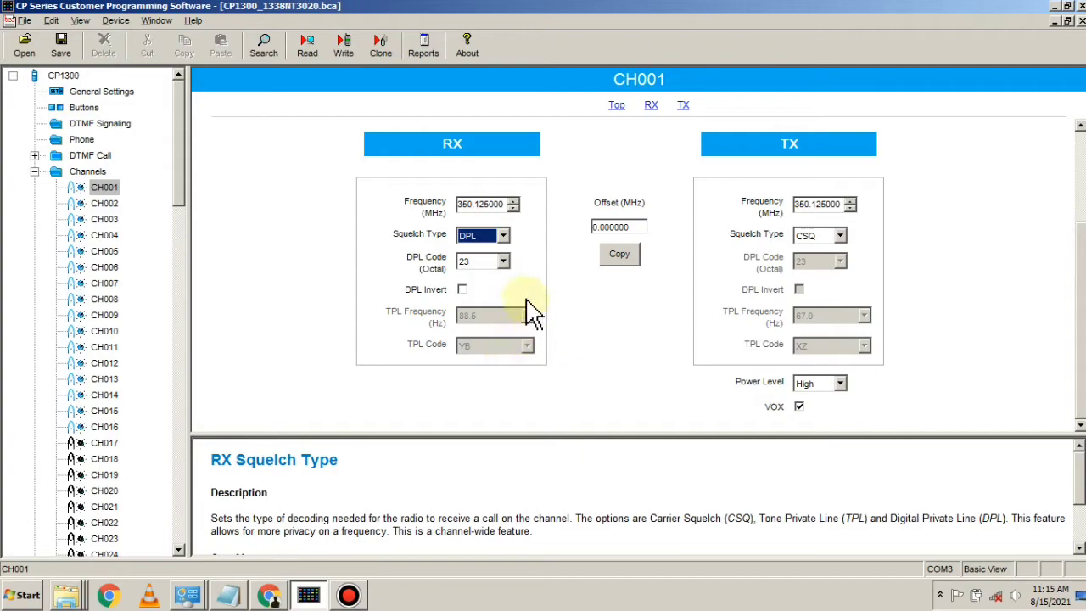
pyautogui.click(504, 261)
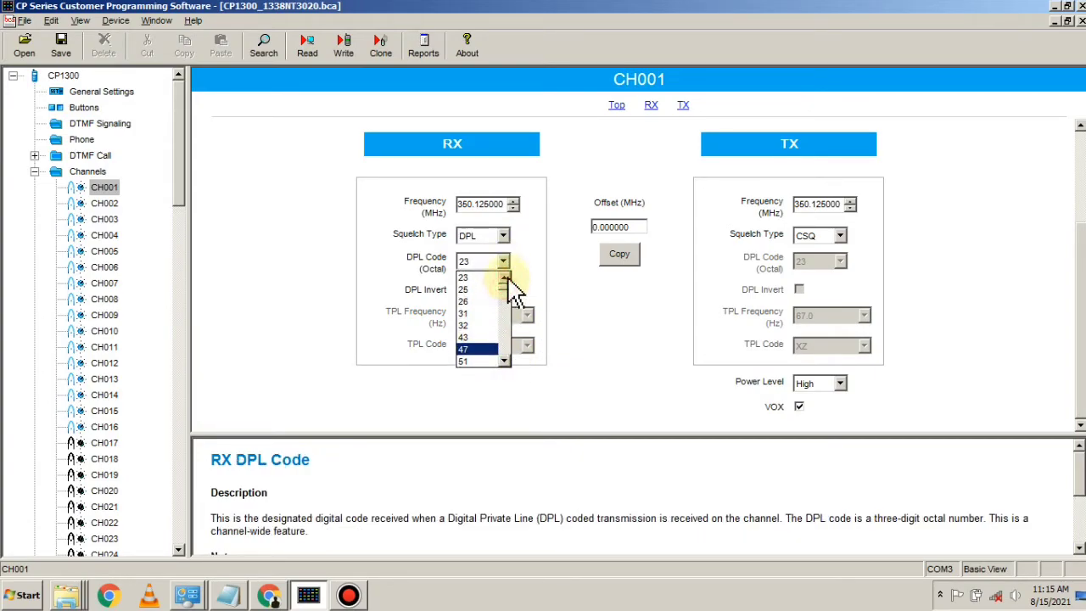
pyautogui.moveTo(512, 287); pyautogui.dragTo(522, 365)
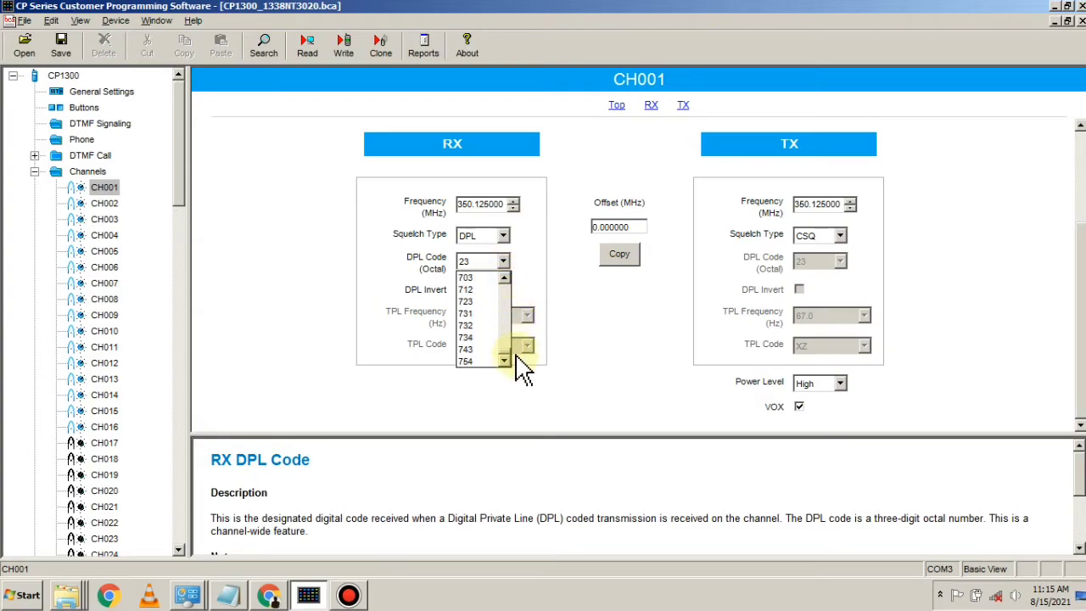
pyautogui.click(573, 273)
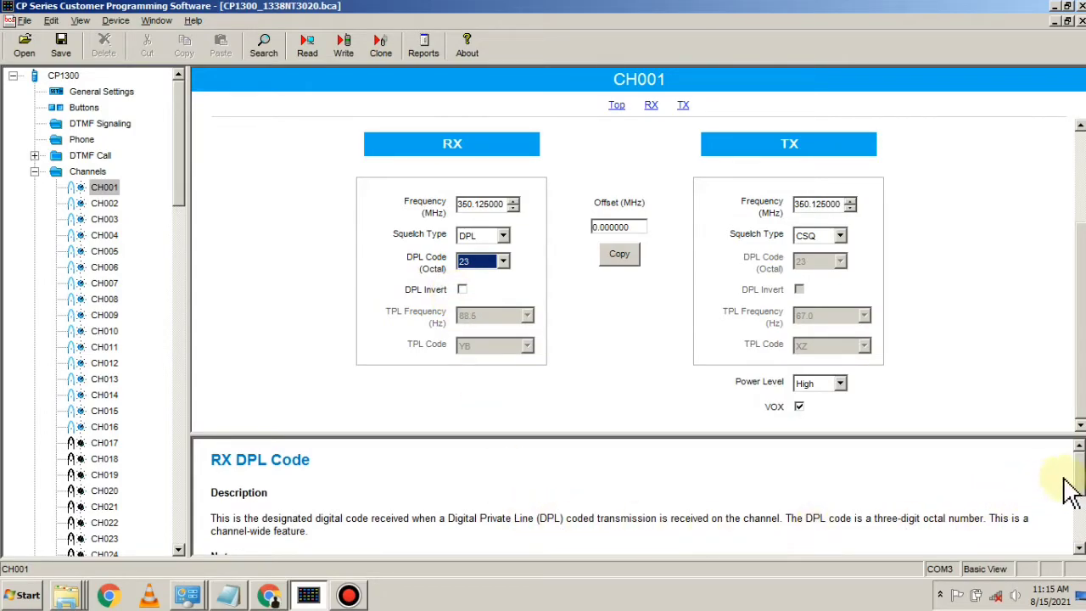
# Step: Open the Digital Private Line squelch codes table from the RX DPL Code help and read through to its notes
pyautogui.moveTo(1079, 469); pyautogui.dragTo(1080, 519)
pyautogui.click(285, 494)
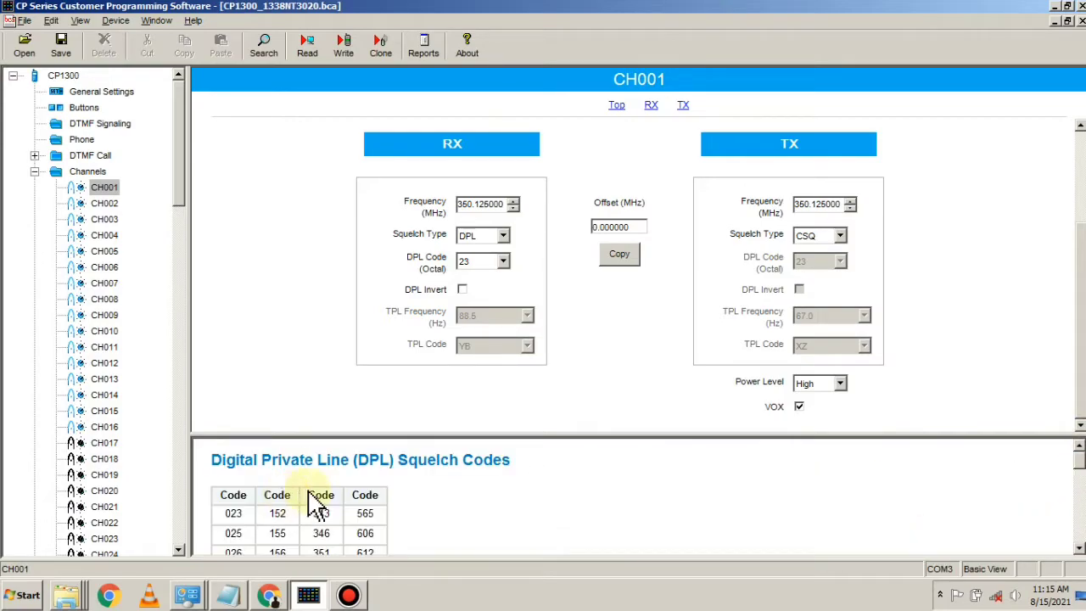
pyautogui.scroll(-3, 454, 492)
pyautogui.scroll(-5, 458, 501)
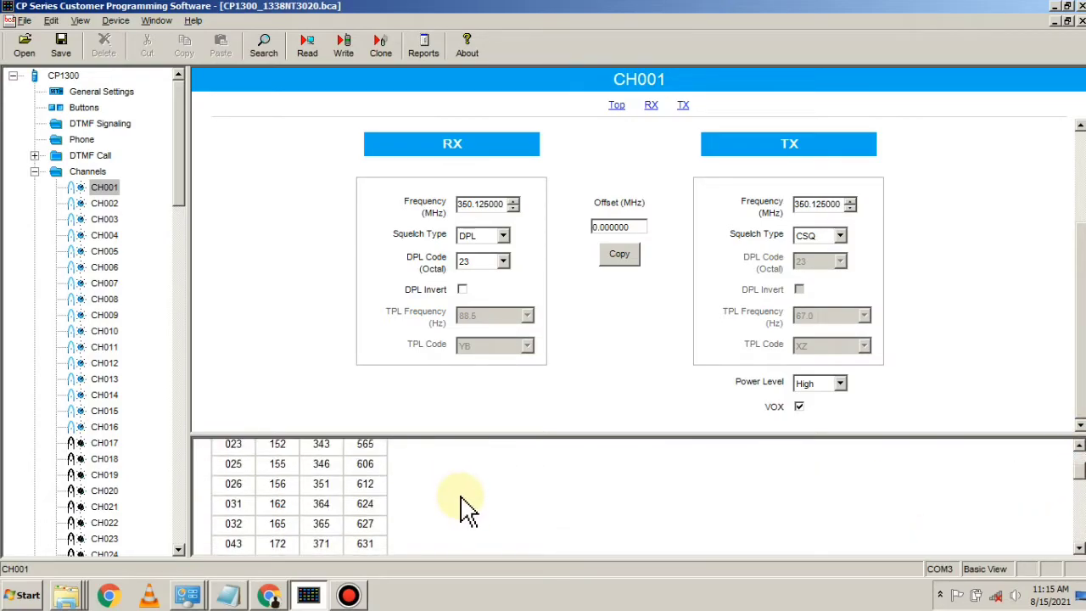
pyautogui.scroll(-5, 475, 526)
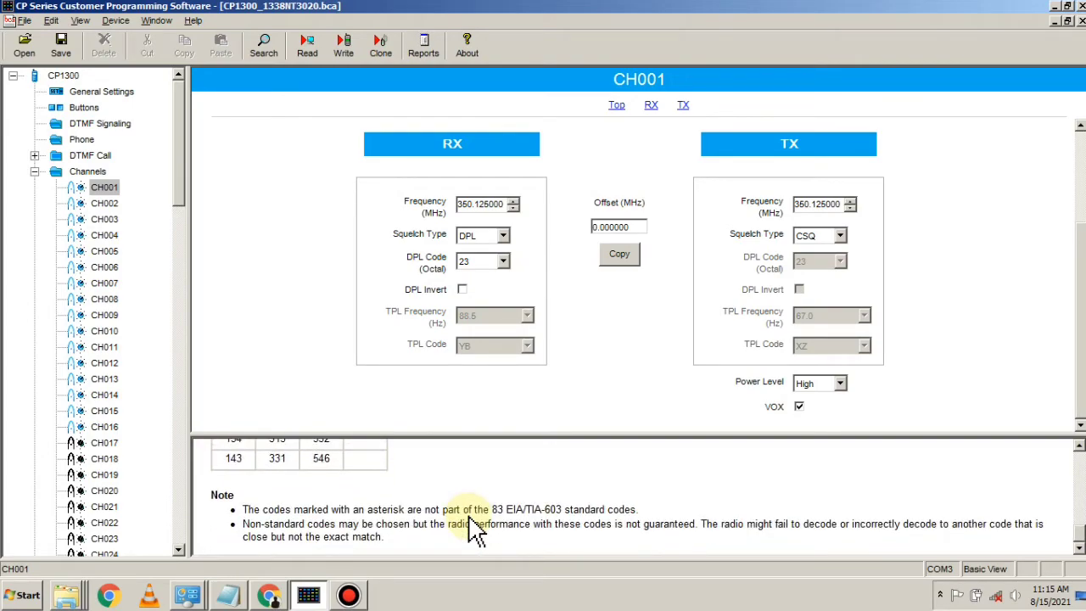
# Step: Check the RX DPL Code list once more and set CH001's RX Squelch Type back to CSQ
pyautogui.click(503, 261)
pyautogui.click(503, 259)
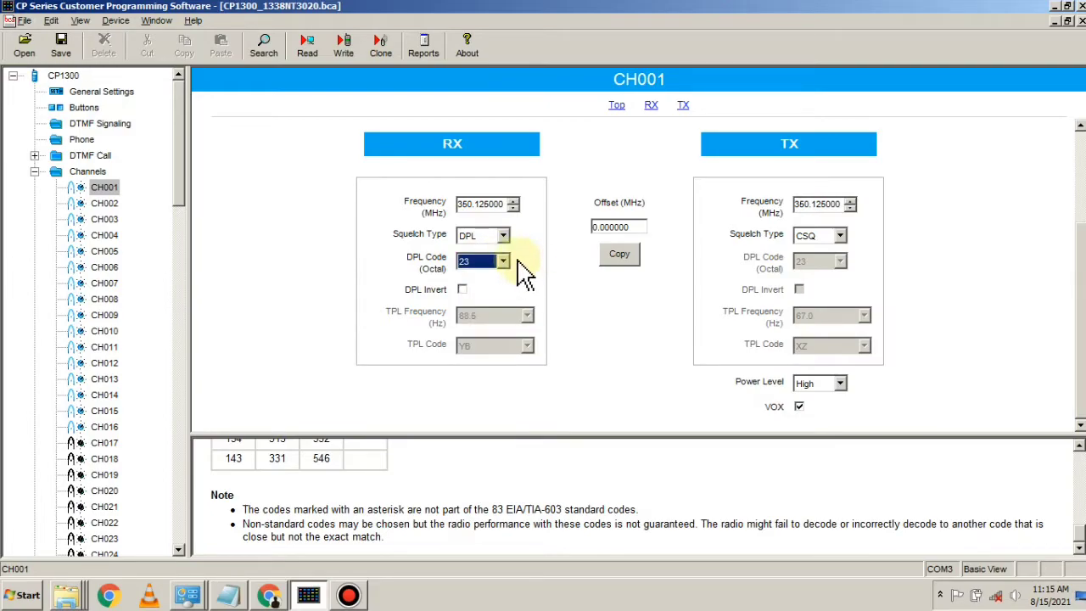
pyautogui.click(506, 237)
pyautogui.click(488, 248)
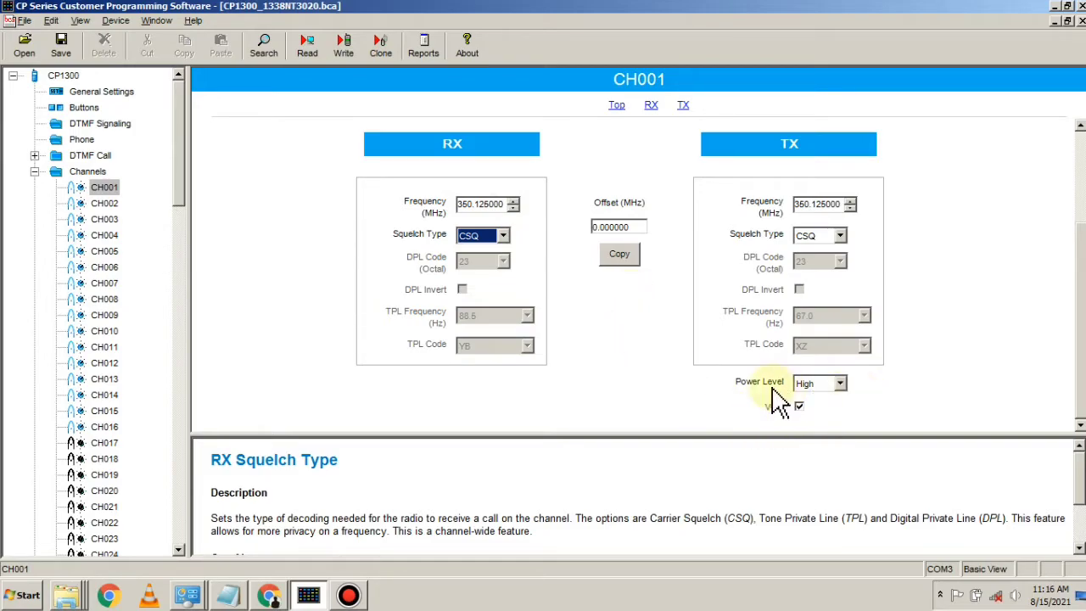
# Step: Review CH001's TX Power Level options and read the Power Level help through to its notes
pyautogui.click(840, 385)
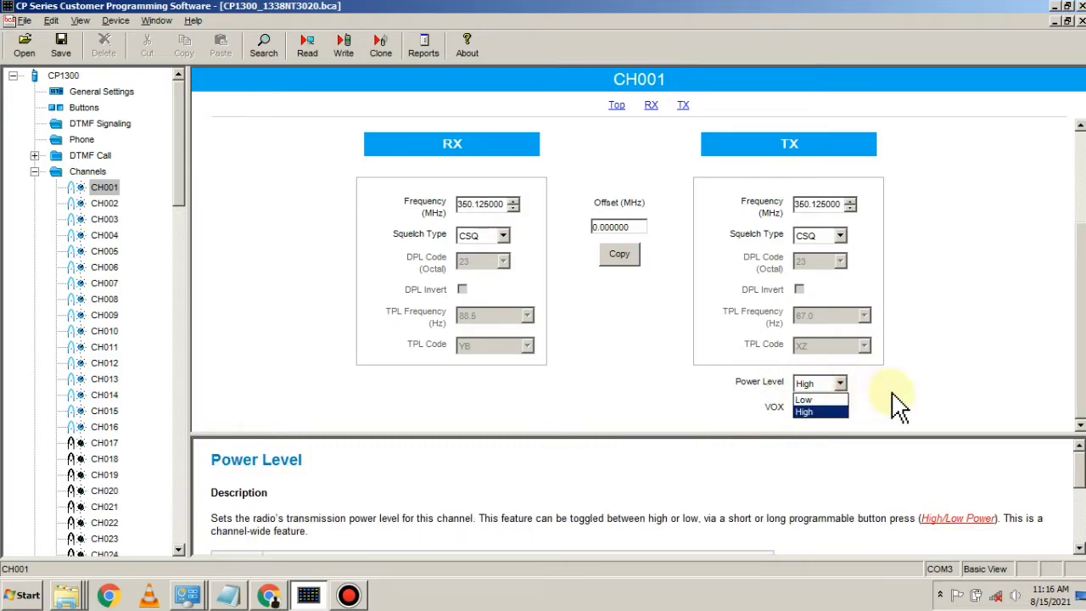
pyautogui.click(896, 403)
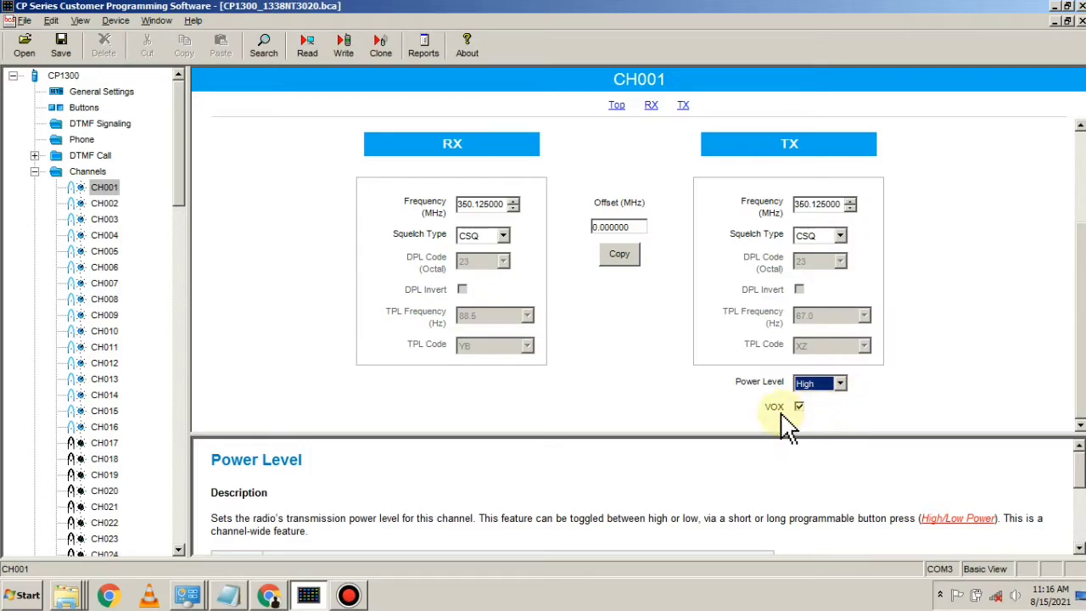
pyautogui.click(842, 490)
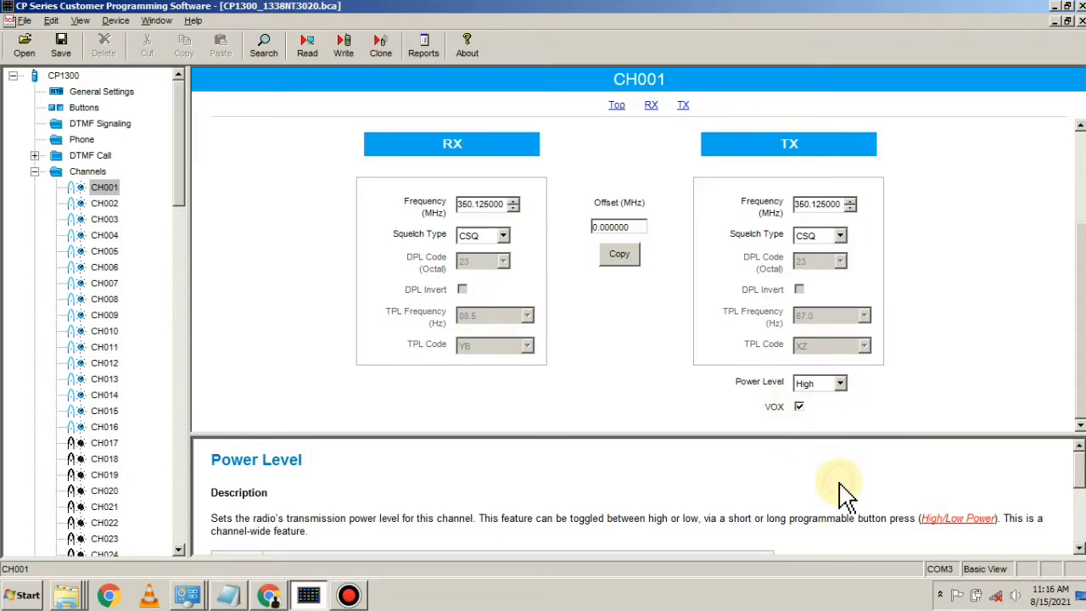
pyautogui.scroll(-5, 841, 491)
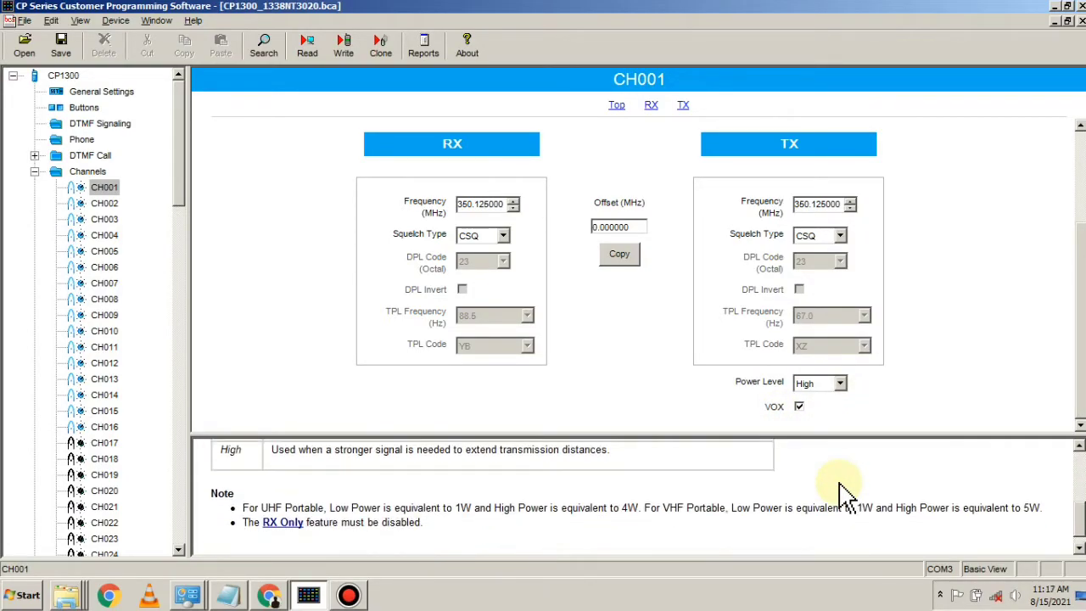
pyautogui.scroll(-1, 844, 492)
pyautogui.scroll(6, 844, 494)
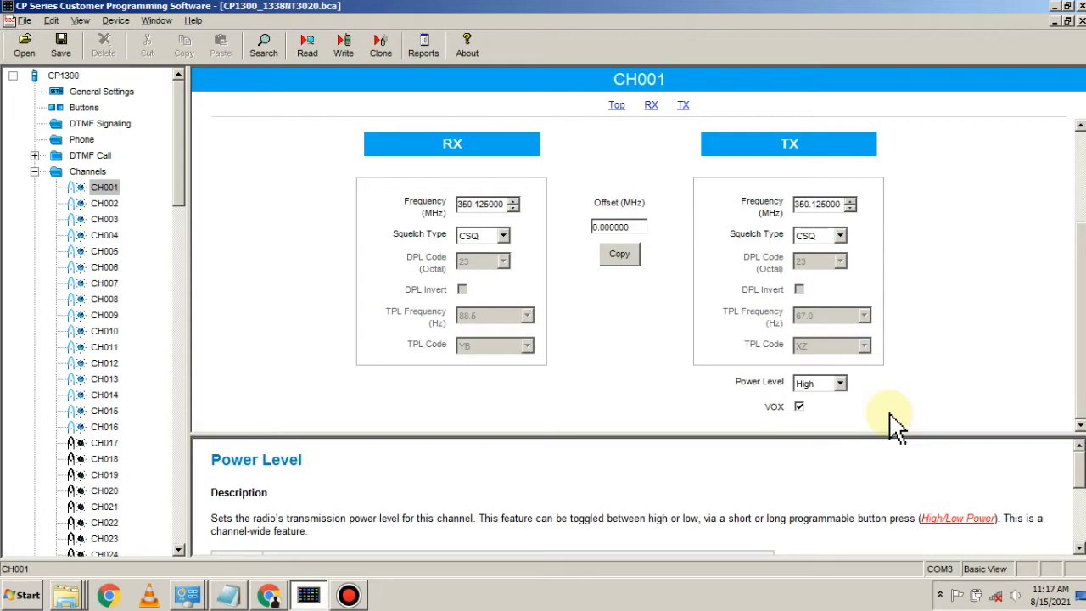
# Step: Turn CH001's VOX off, compare it with other channels up to CH006, and turn it back on
pyautogui.click(799, 407)
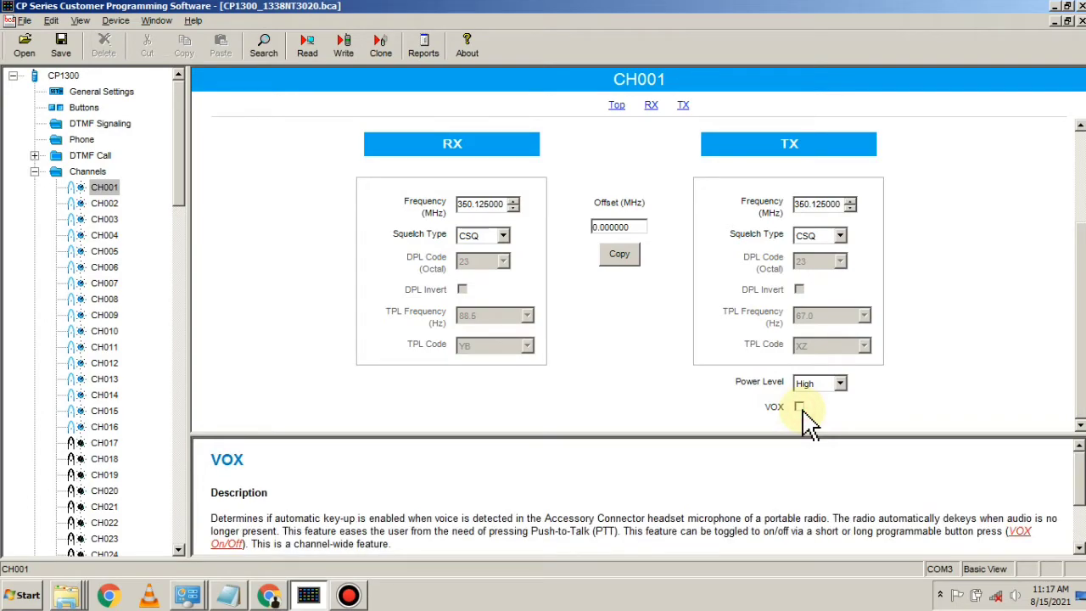
pyautogui.click(116, 206)
pyautogui.click(109, 189)
pyautogui.click(111, 205)
pyautogui.click(105, 237)
pyautogui.click(105, 268)
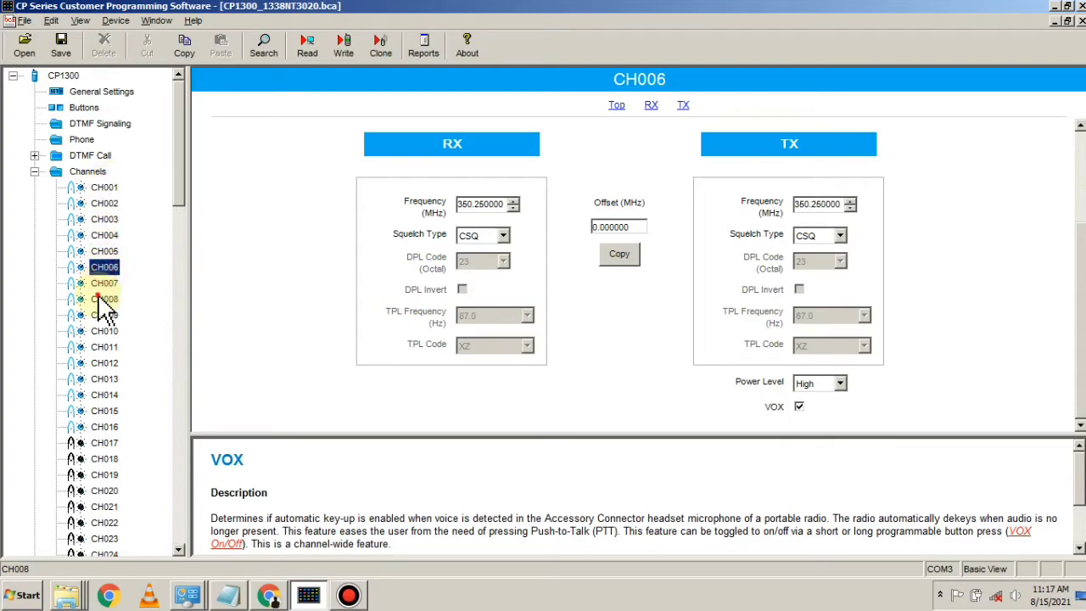
pyautogui.click(101, 186)
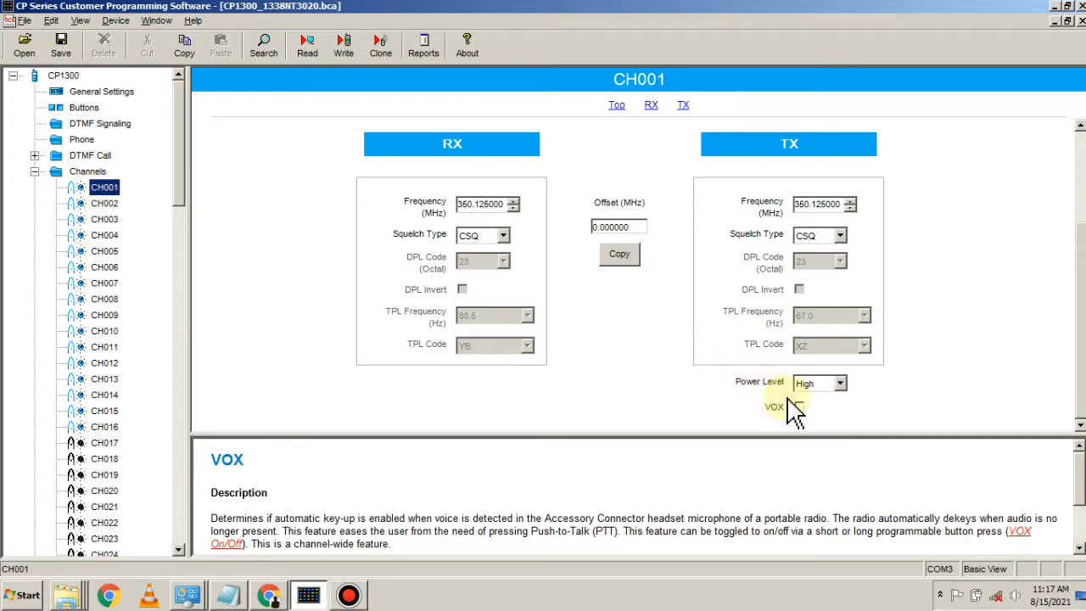
pyautogui.click(798, 408)
# Step: Look through the settings of channels CH002 to CH008 one by one and return to CH002
pyautogui.click(101, 209)
pyautogui.click(101, 224)
pyautogui.click(100, 241)
pyautogui.click(101, 254)
pyautogui.click(101, 269)
pyautogui.click(102, 286)
pyautogui.click(103, 302)
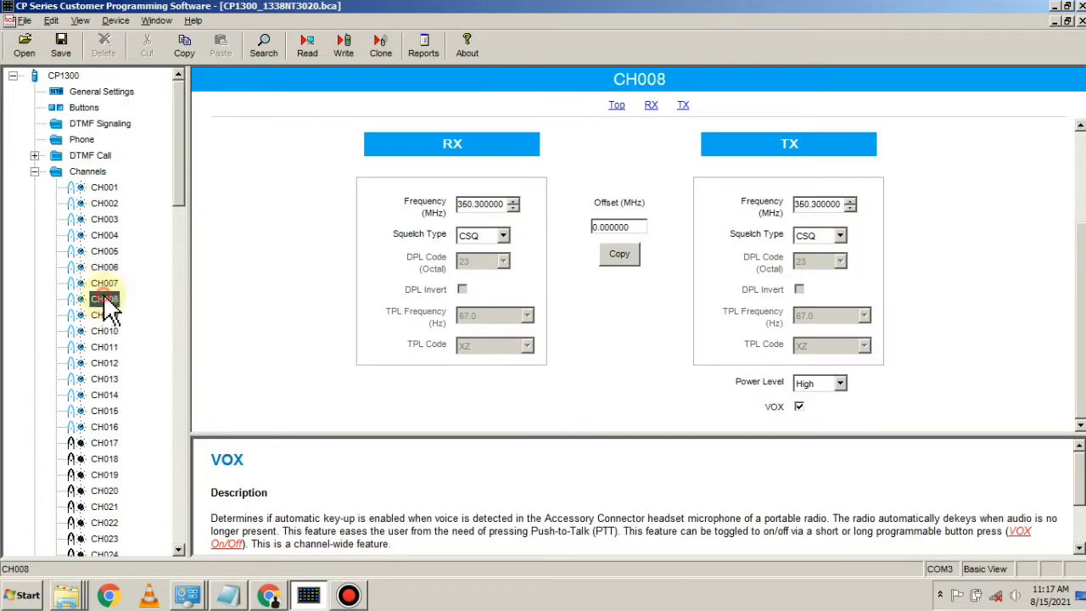
pyautogui.click(108, 205)
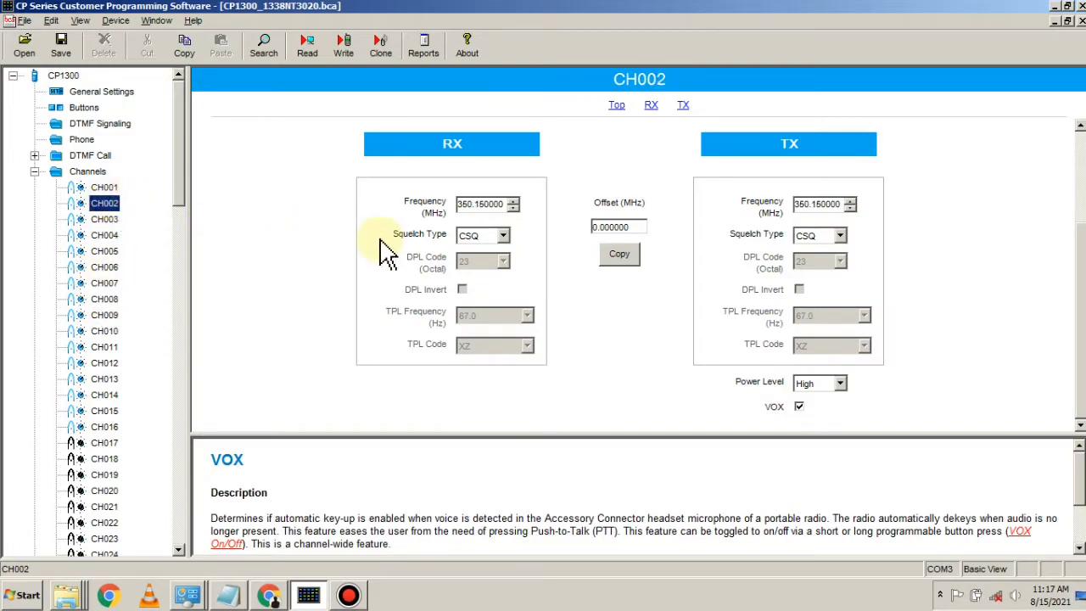
# Step: Compare the RX and TX frequencies of channels CH001 to CH004, ending on CH001
pyautogui.click(109, 188)
pyautogui.click(109, 204)
pyautogui.click(110, 219)
pyautogui.click(108, 202)
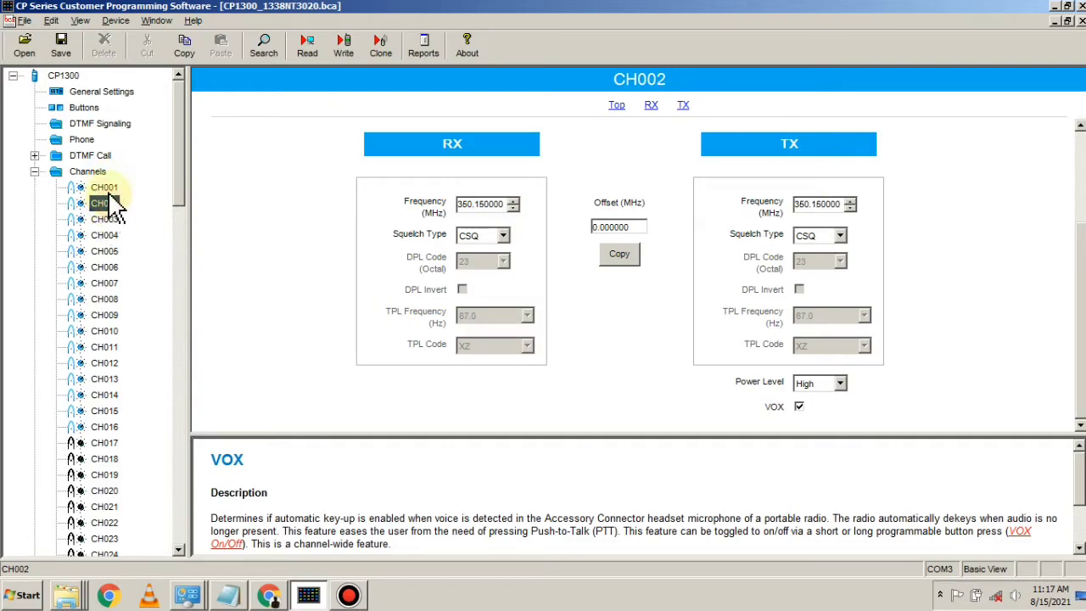
pyautogui.press('Up')
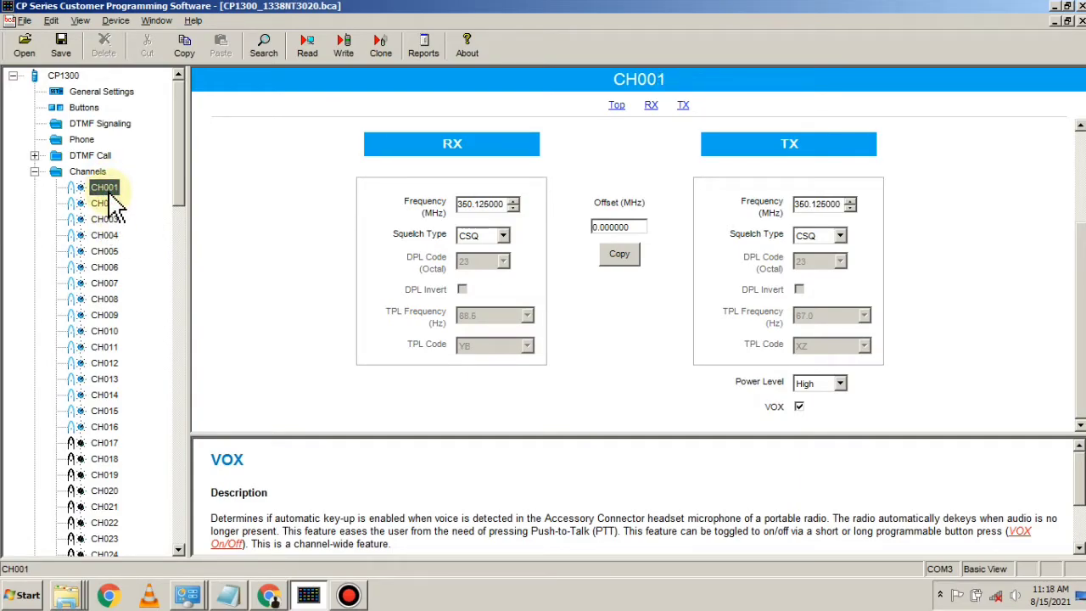
pyautogui.click(119, 207)
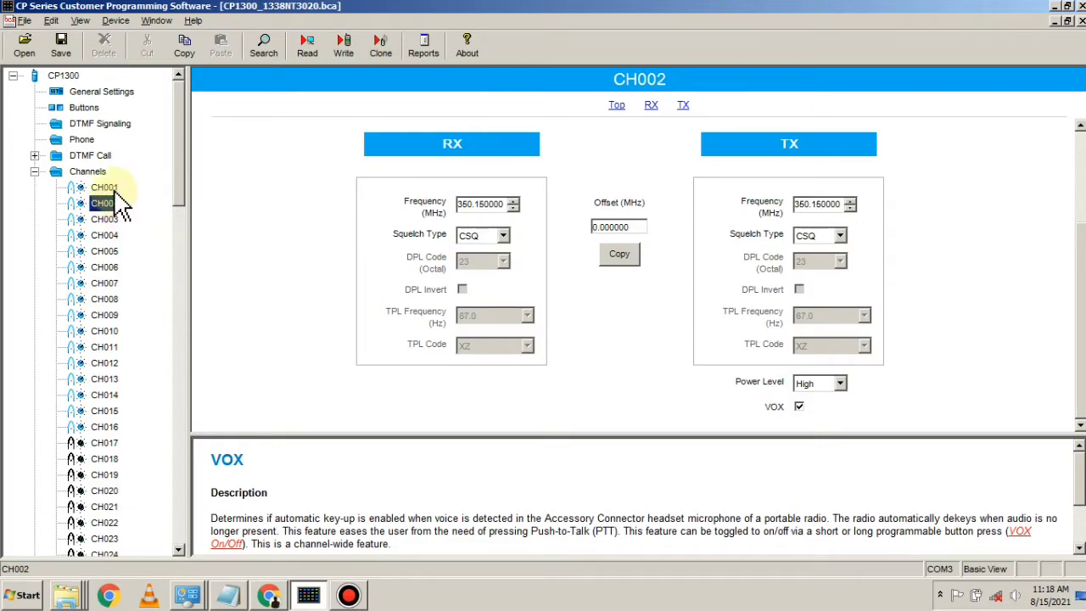
pyautogui.click(112, 189)
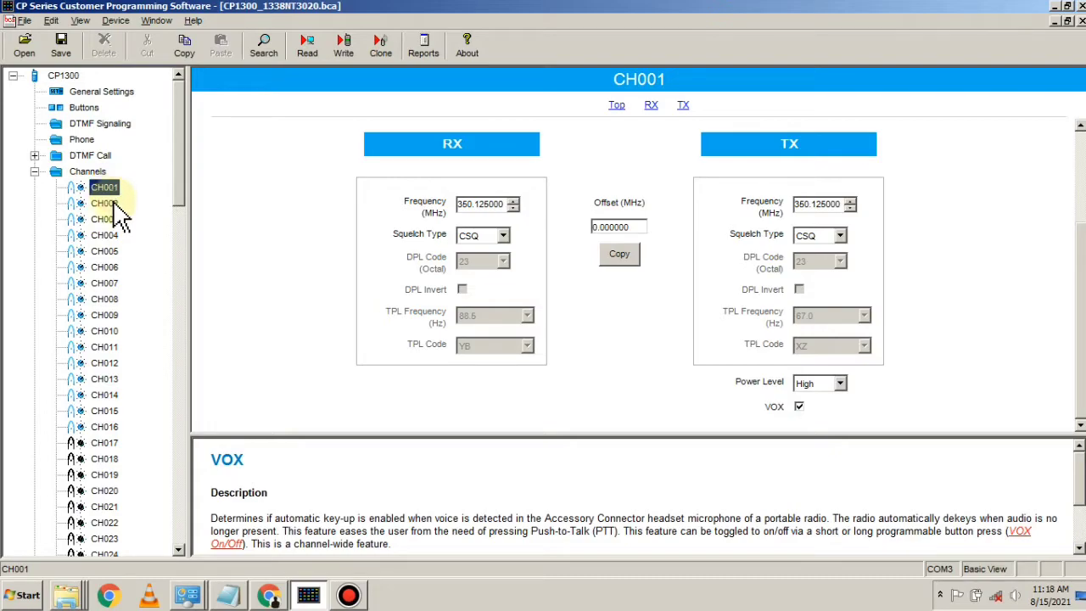
pyautogui.click(119, 206)
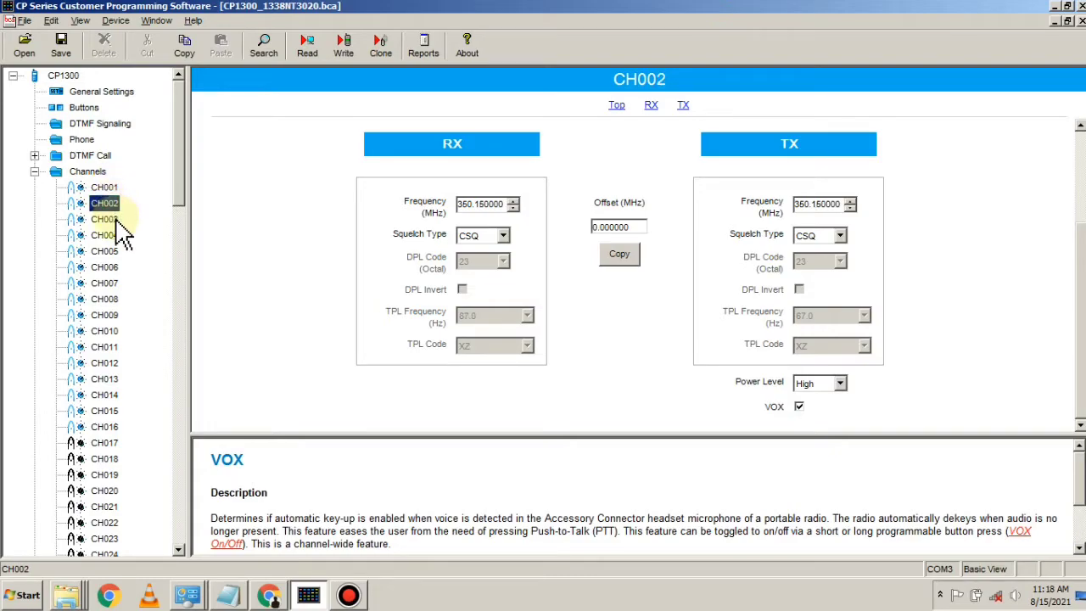
pyautogui.click(119, 222)
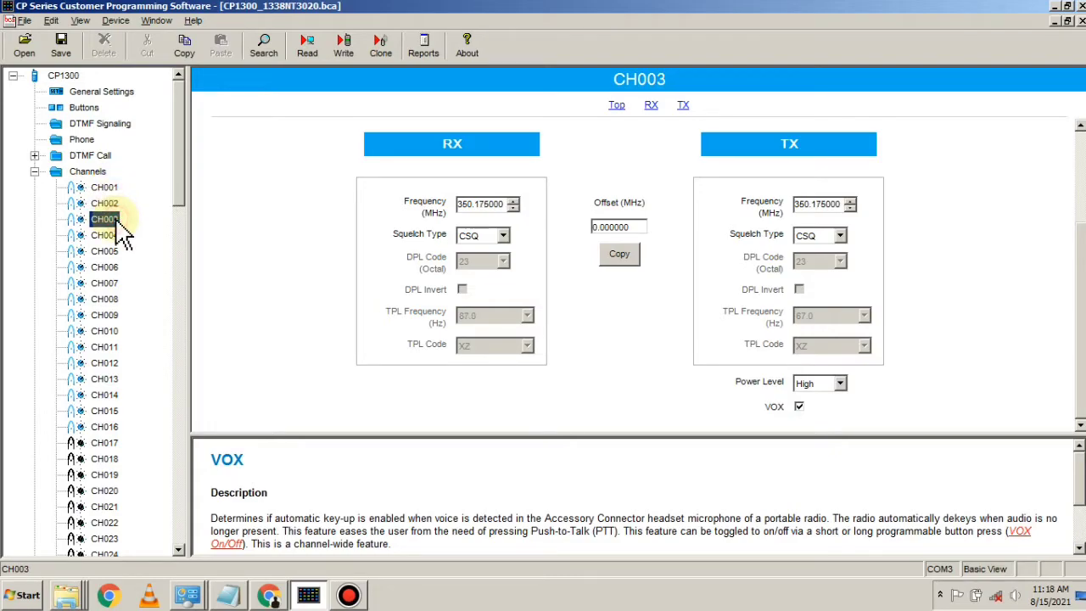
pyautogui.click(109, 240)
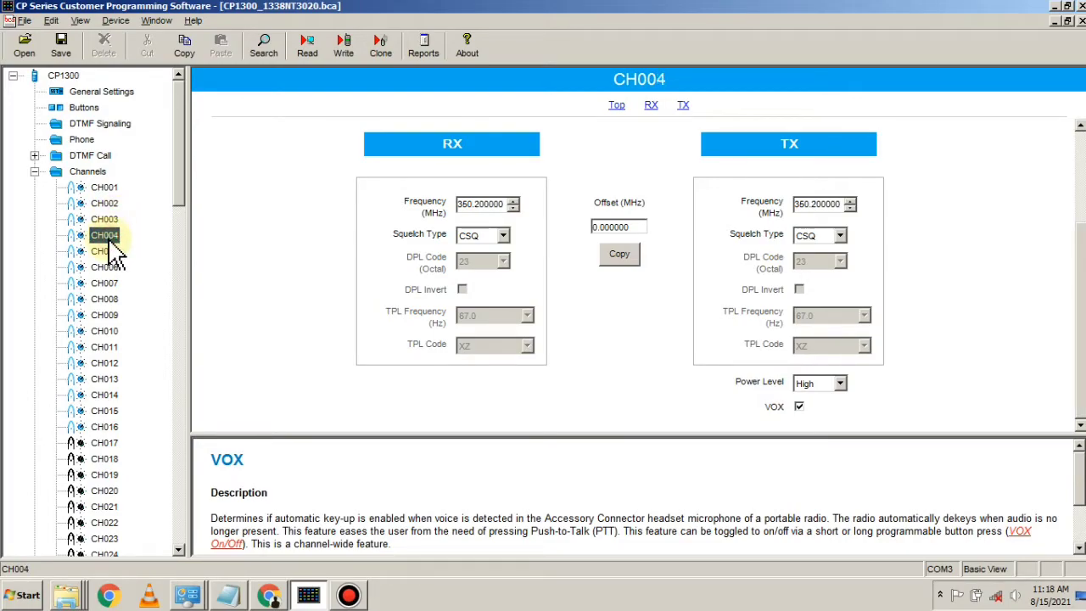
pyautogui.click(116, 189)
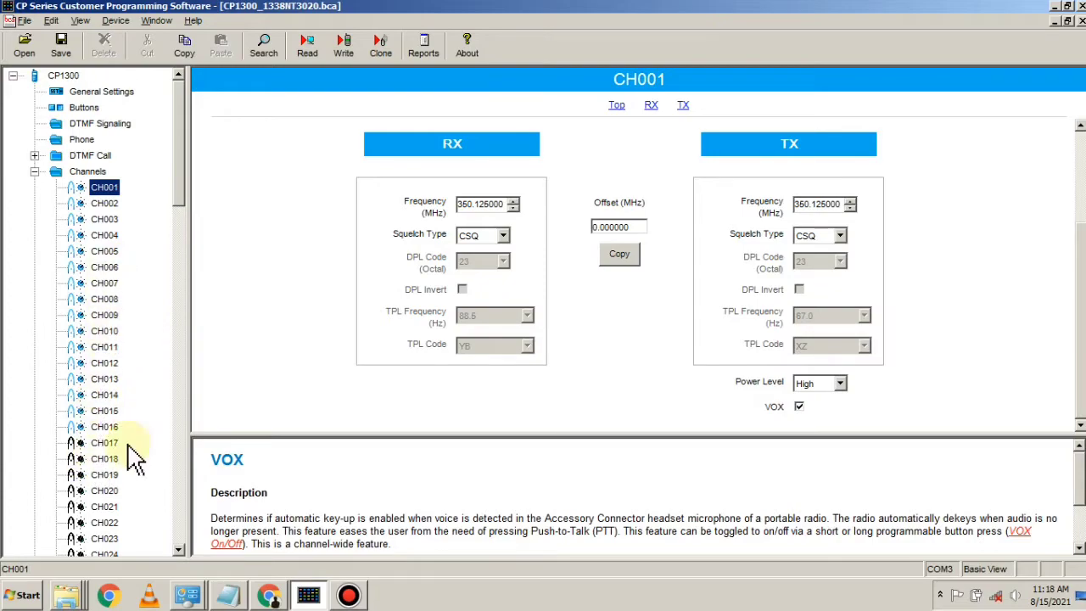
pyautogui.click(114, 205)
pyautogui.click(121, 222)
pyautogui.click(105, 188)
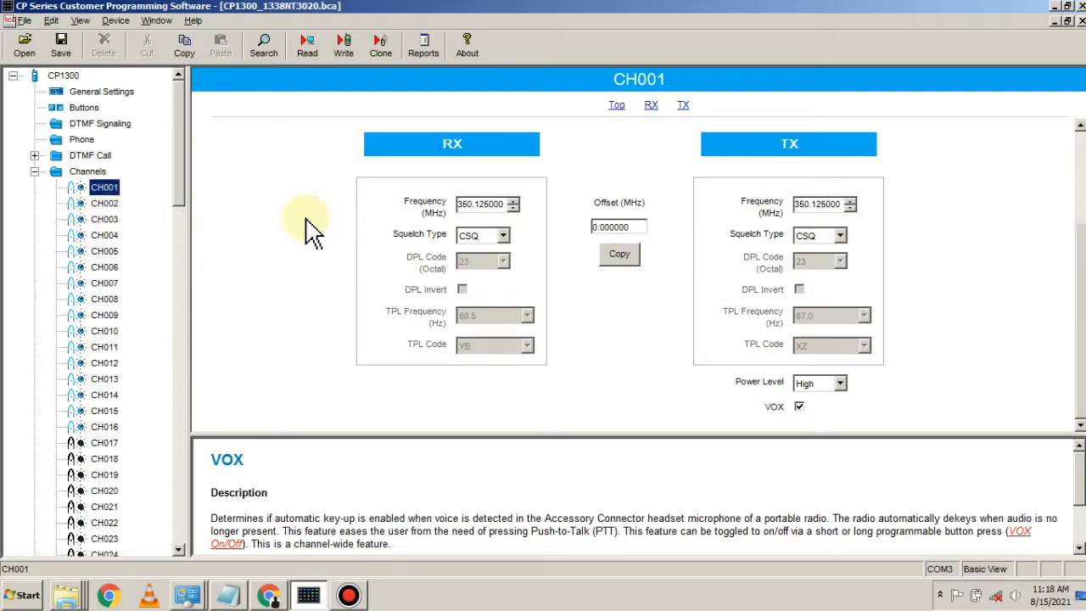
# Step: Examine the trailing digits of CH001's RX Frequency and lower the frequency to 350.050000 MHz
pyautogui.scroll(-3, 312, 229)
pyautogui.scroll(3, 312, 230)
pyautogui.click(489, 205)
pyautogui.moveTo(509, 208); pyautogui.dragTo(492, 219)
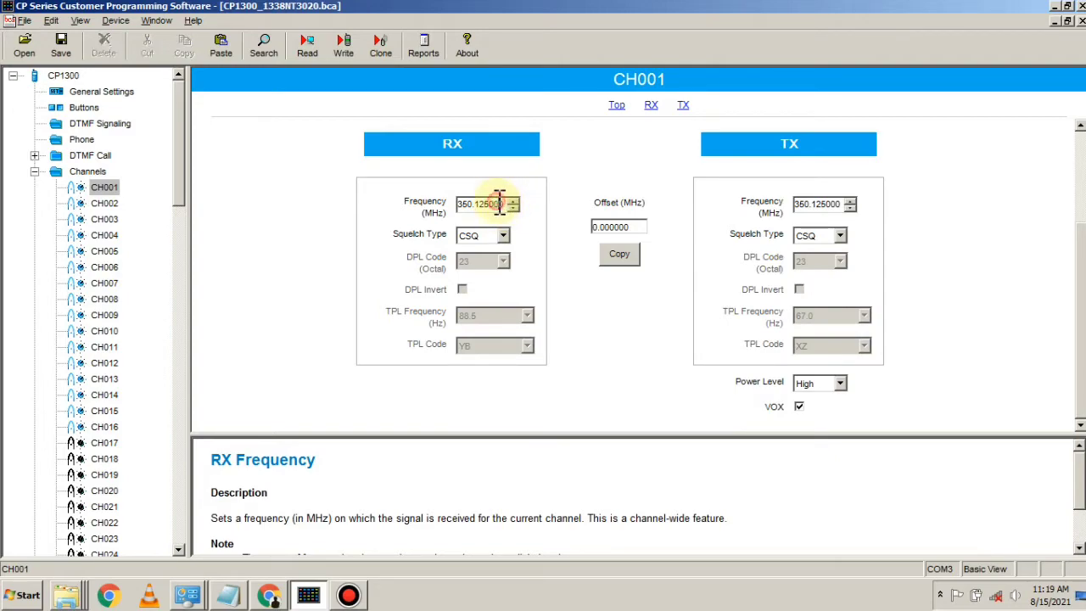
pyautogui.moveTo(489, 207); pyautogui.dragTo(540, 213)
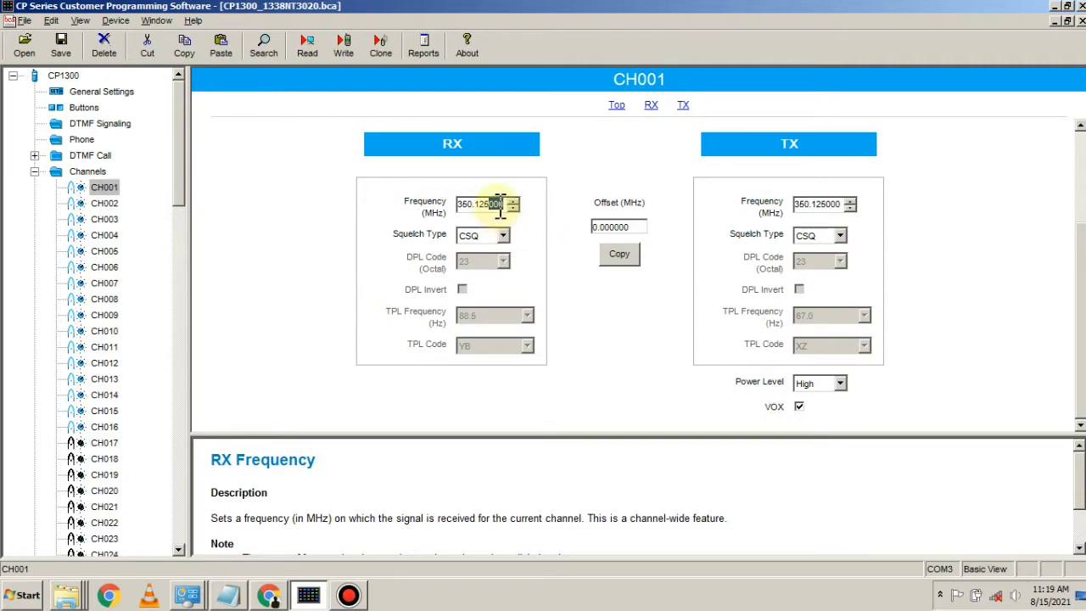
pyautogui.click(500, 205)
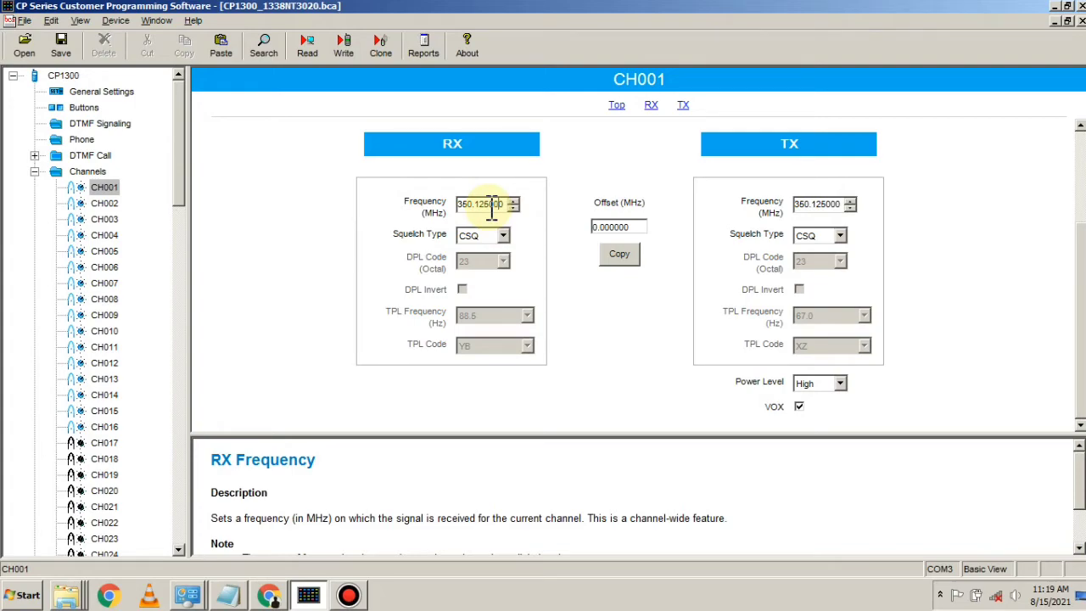
pyautogui.scroll(-3, 561, 285)
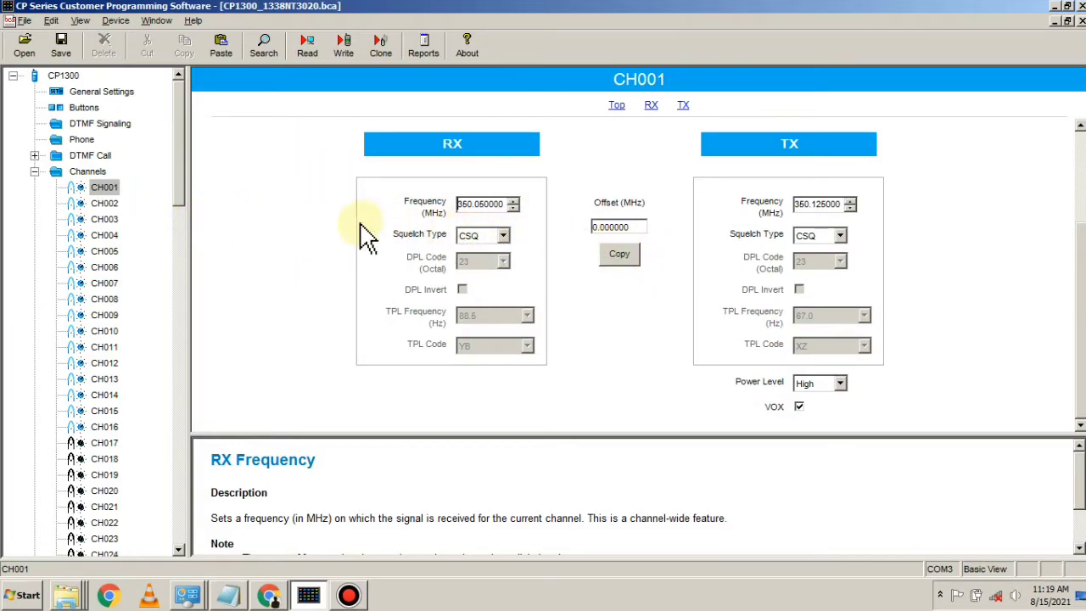
# Step: Collapse the channel list, view the general Scan settings, and open each of the three scan lists
pyautogui.click(34, 170)
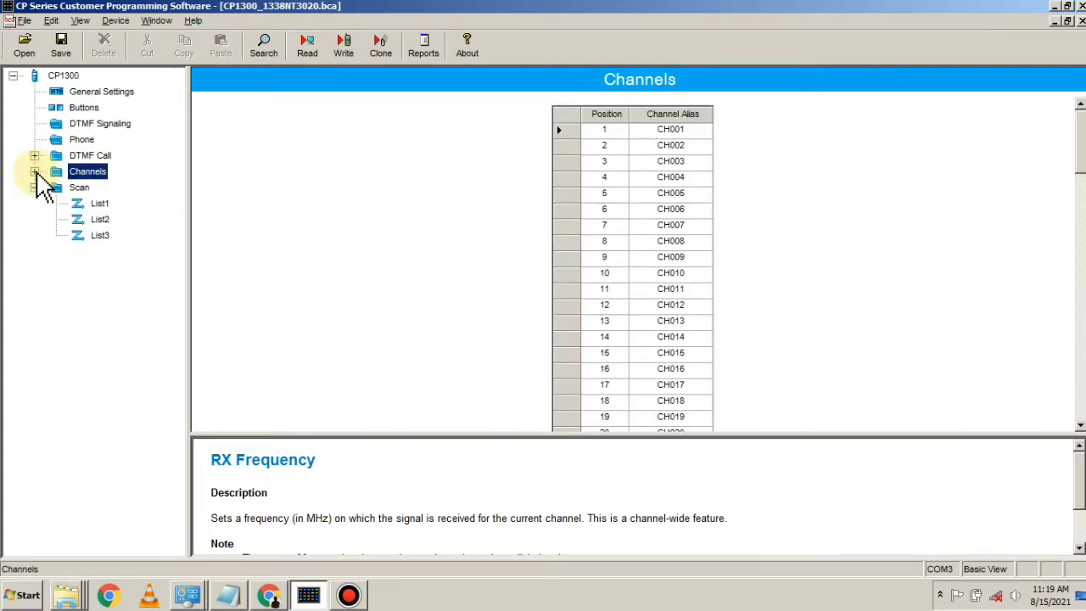
pyautogui.click(83, 189)
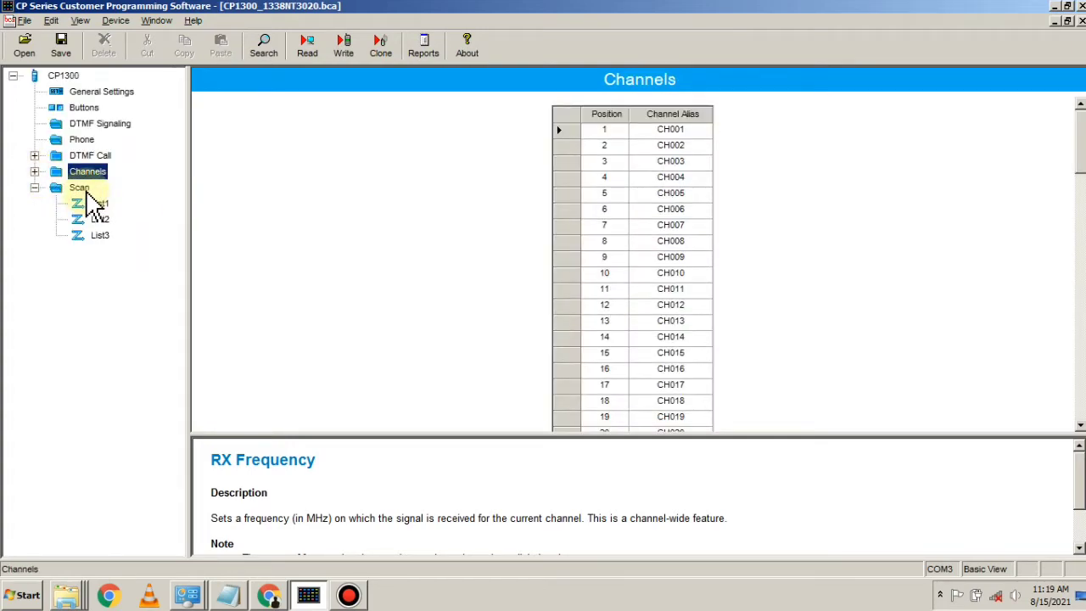
pyautogui.click(100, 205)
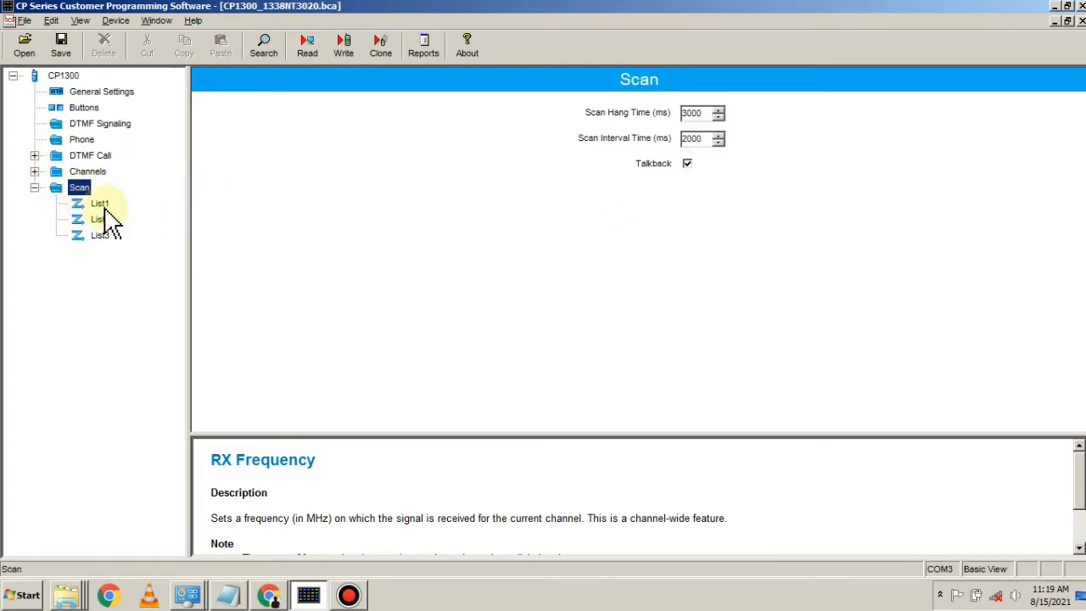
pyautogui.click(100, 220)
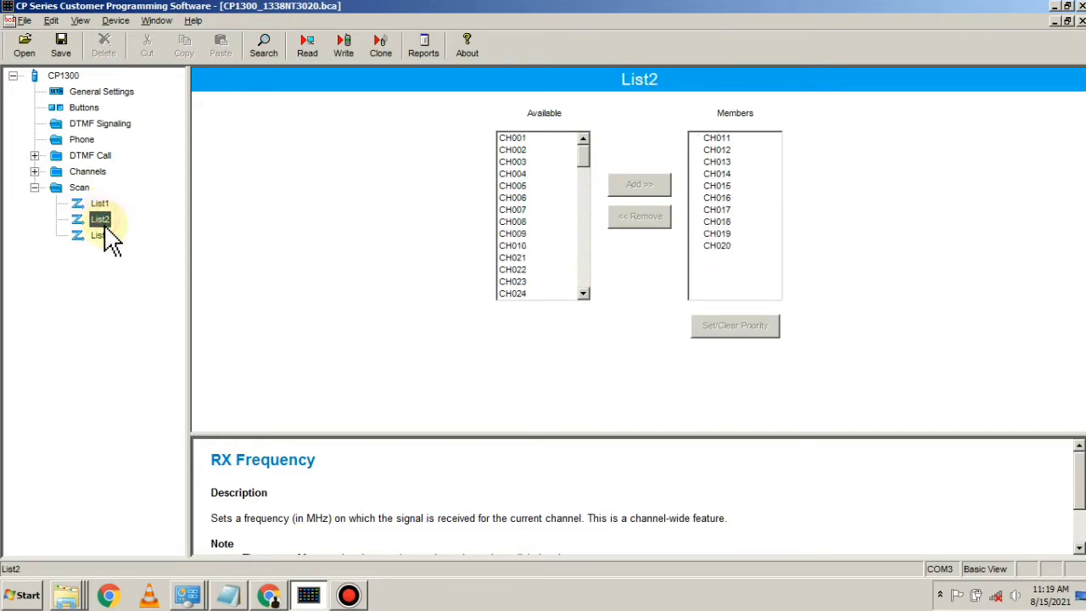
pyautogui.click(102, 235)
pyautogui.click(100, 205)
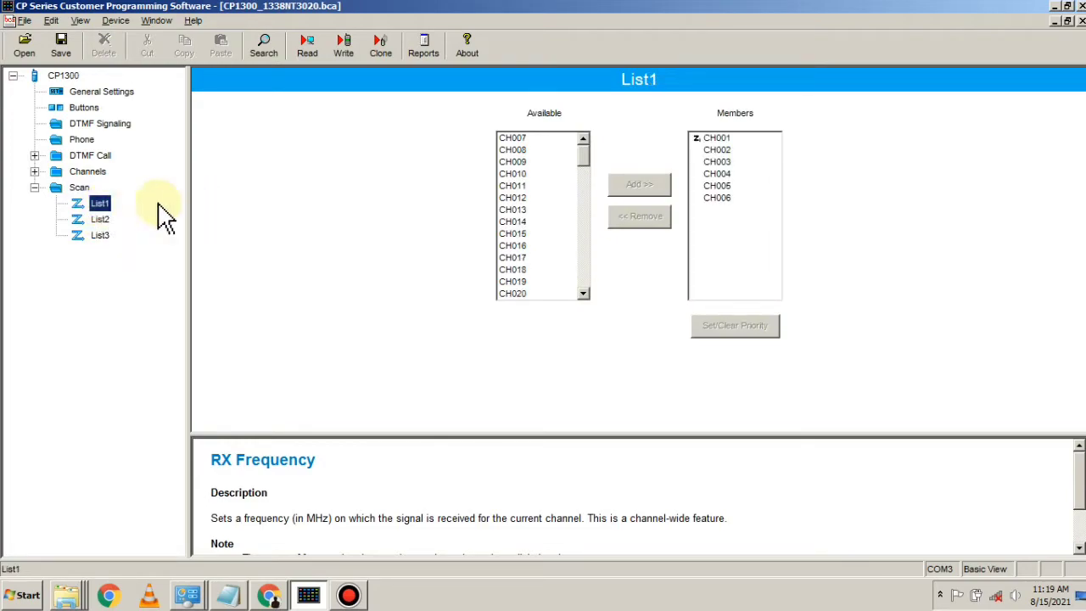
# Step: Compare the members of List1, List2 and List3, and look through List1's available channels
pyautogui.click(105, 221)
pyautogui.click(108, 235)
pyautogui.click(100, 205)
pyautogui.click(106, 219)
pyautogui.click(107, 235)
pyautogui.click(100, 205)
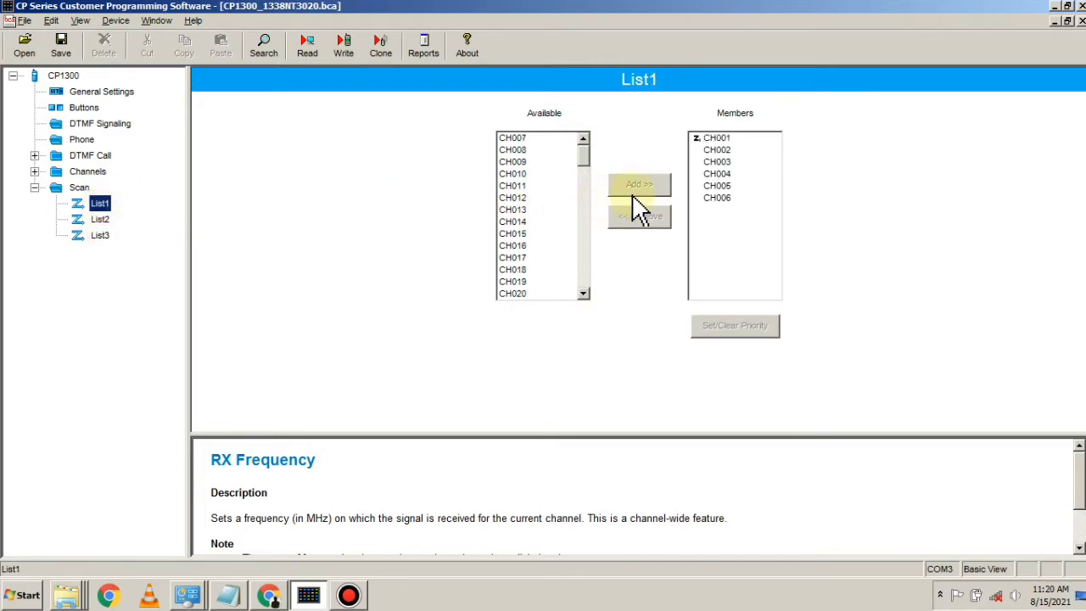
pyautogui.click(587, 176)
pyautogui.click(586, 151)
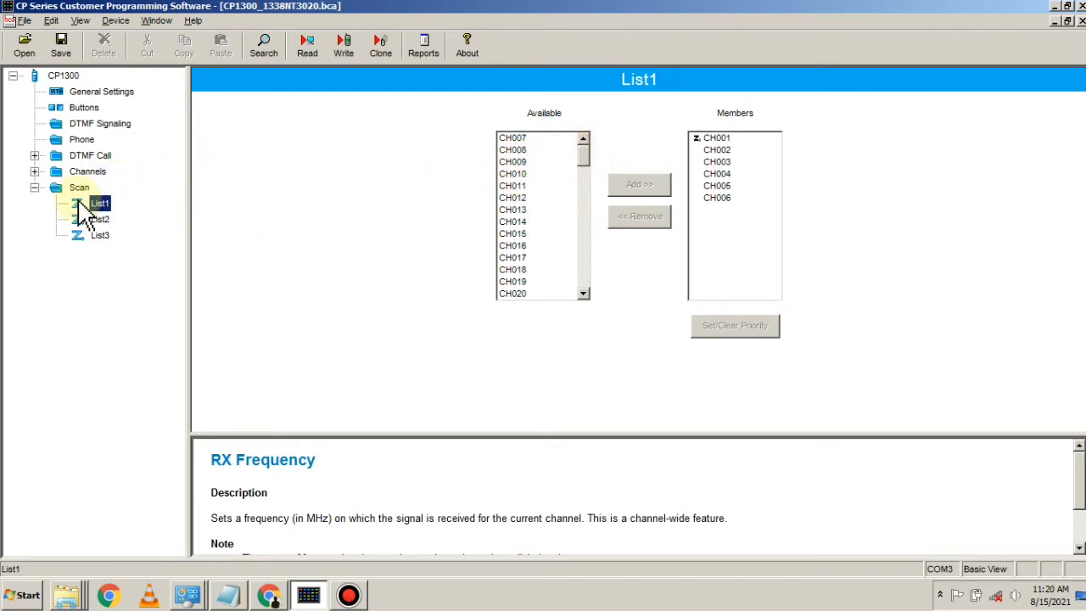
# Step: Check the expanded channel list again, collapse it, and view the members of List1 and List2
pyautogui.click(34, 171)
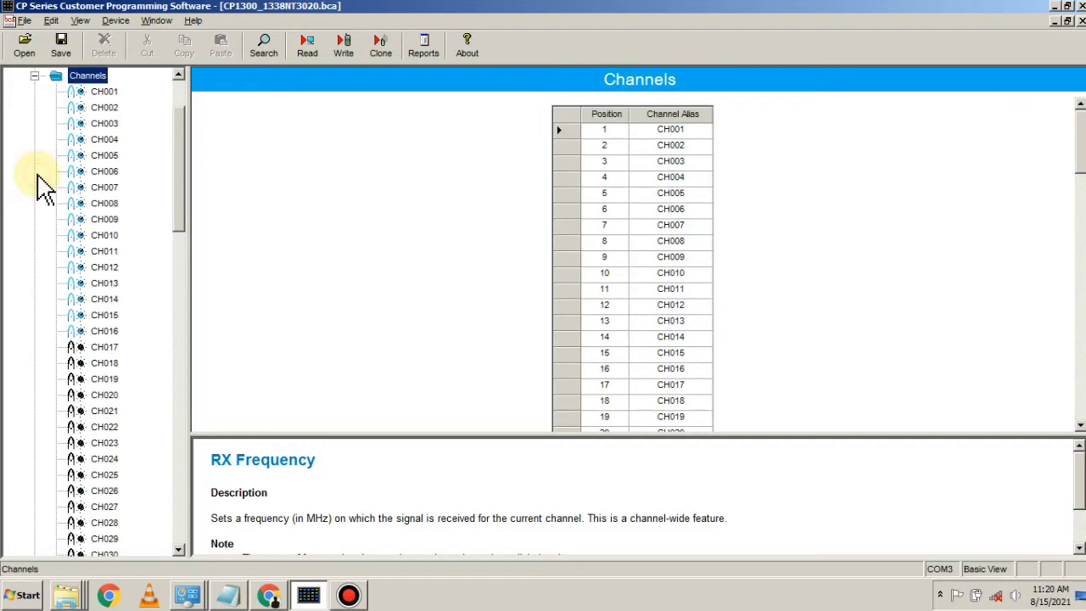
pyautogui.click(34, 75)
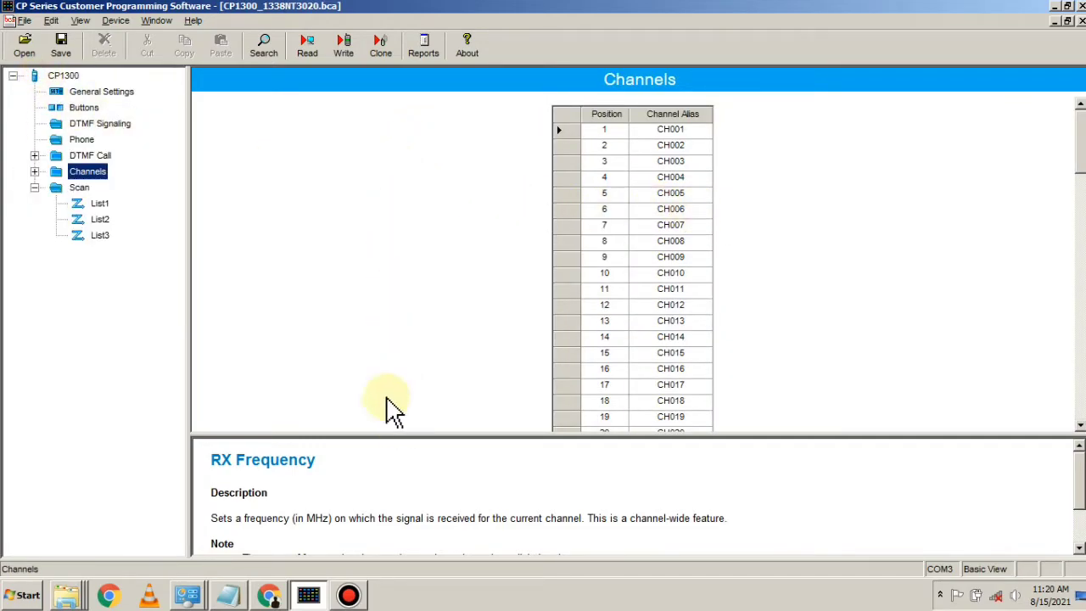
pyautogui.click(100, 206)
pyautogui.click(100, 220)
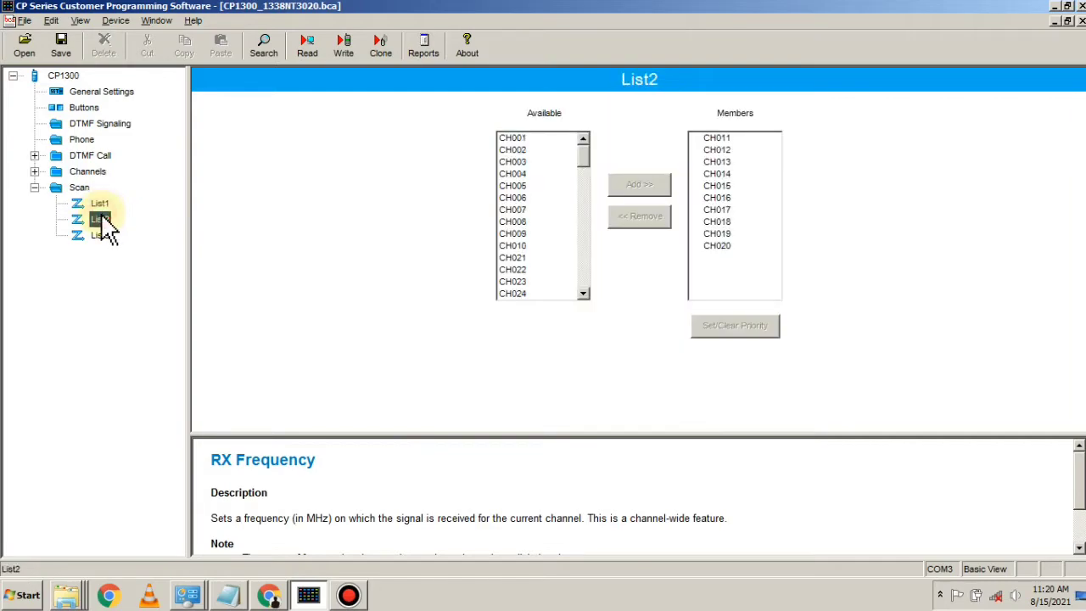
# Step: Compare the members of List3, List1 and List2 once more, return to List3, and collapse the Scan folder
pyautogui.click(93, 236)
pyautogui.click(97, 205)
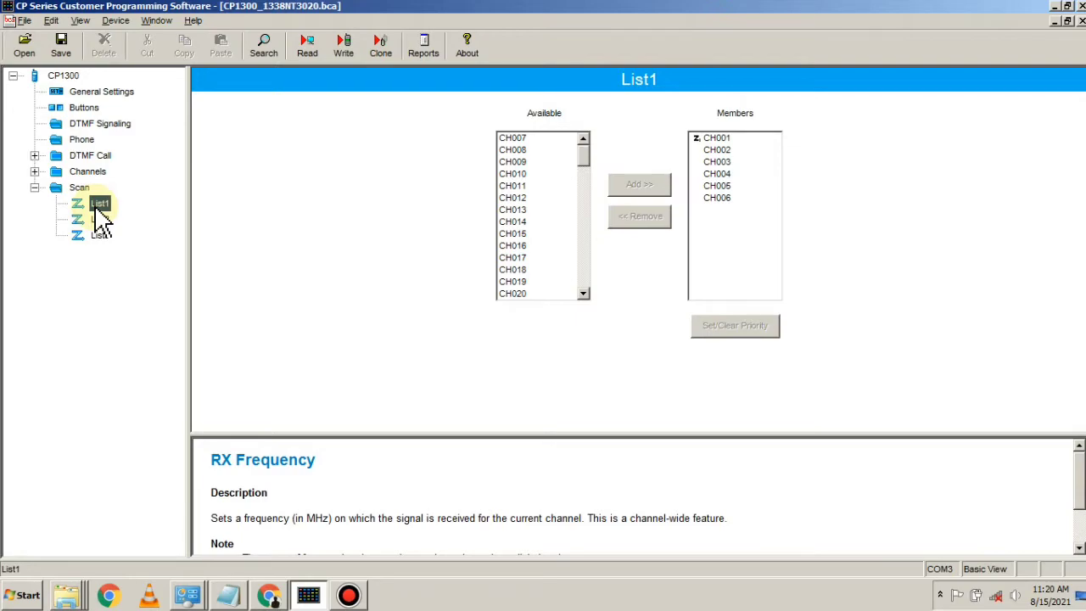
pyautogui.click(100, 219)
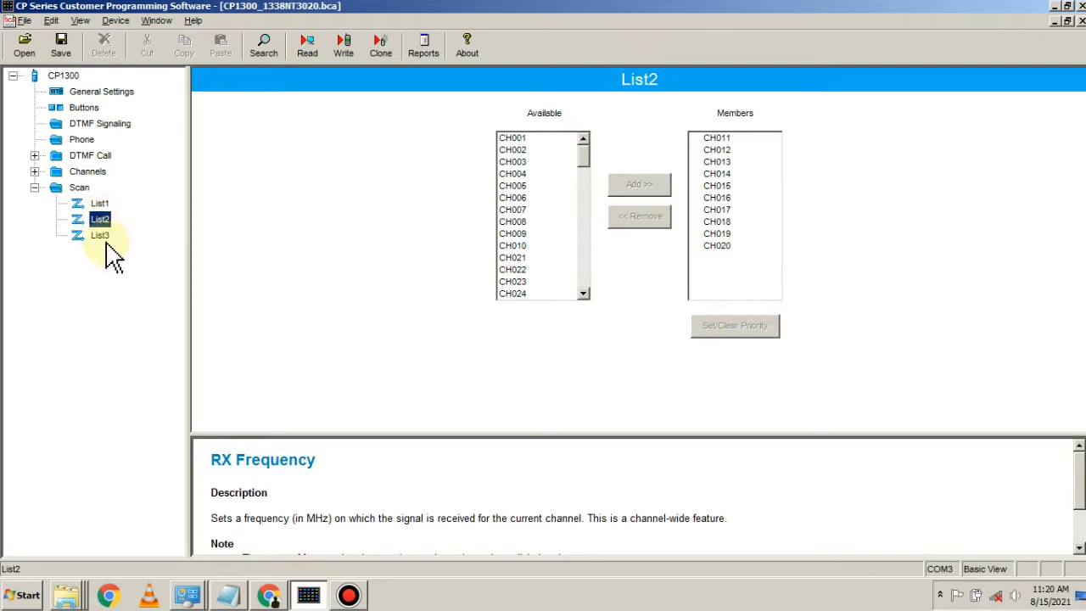
pyautogui.click(109, 235)
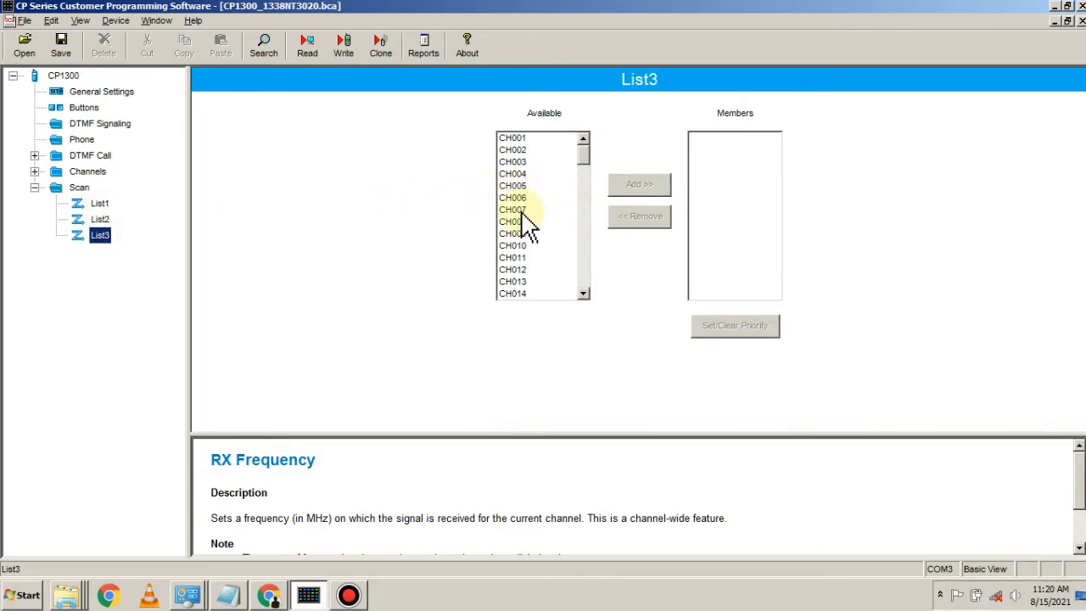
pyautogui.click(34, 188)
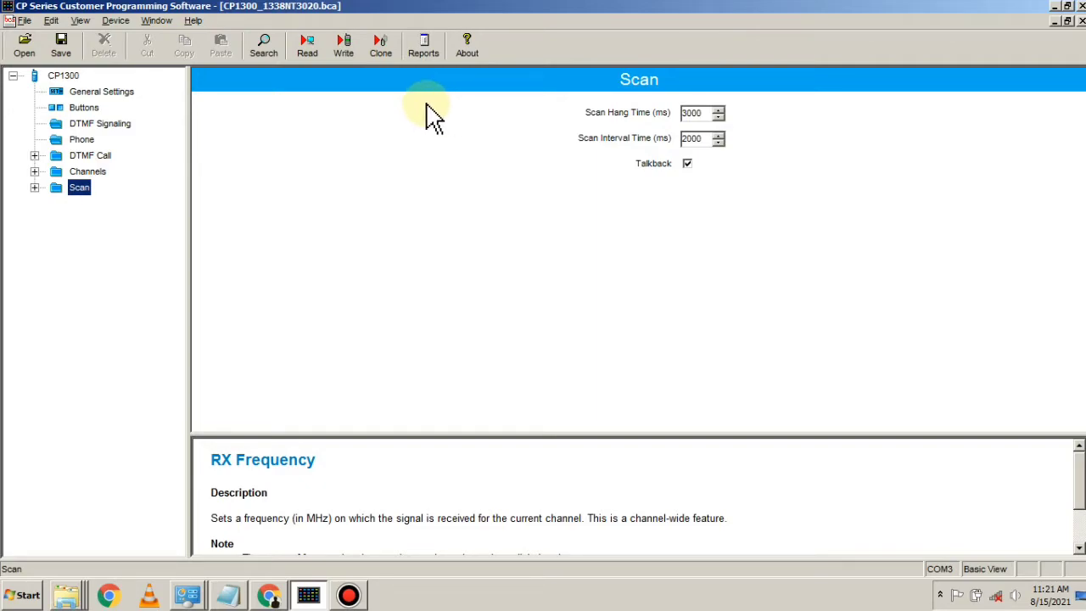
# Step: Examine the language and COM port choices in the Preferences dialog, then close it without changing anything
pyautogui.click(25, 21)
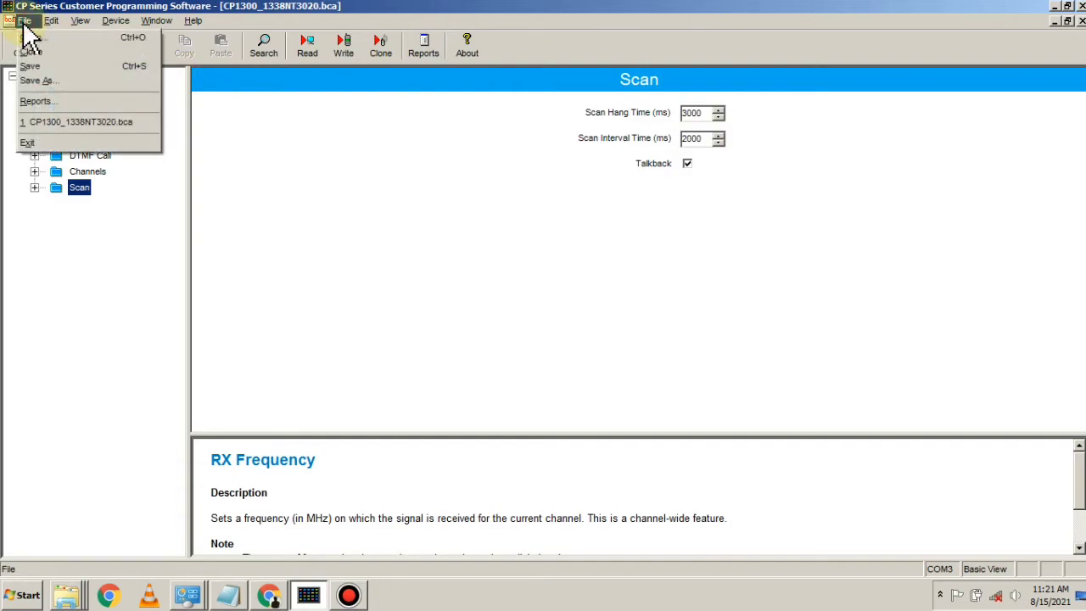
pyautogui.moveTo(51, 27)
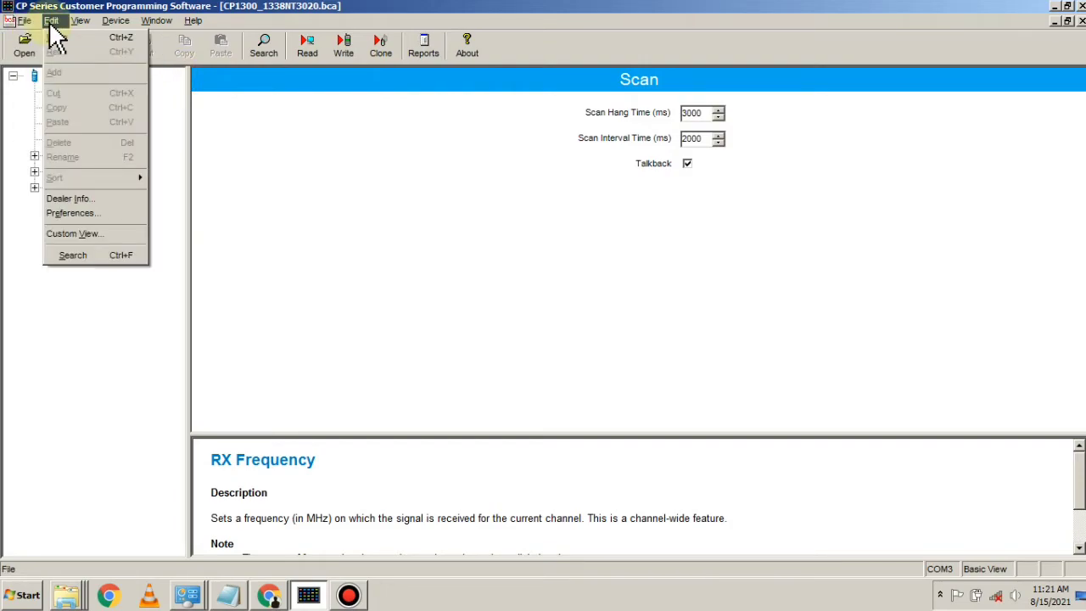
pyautogui.click(103, 213)
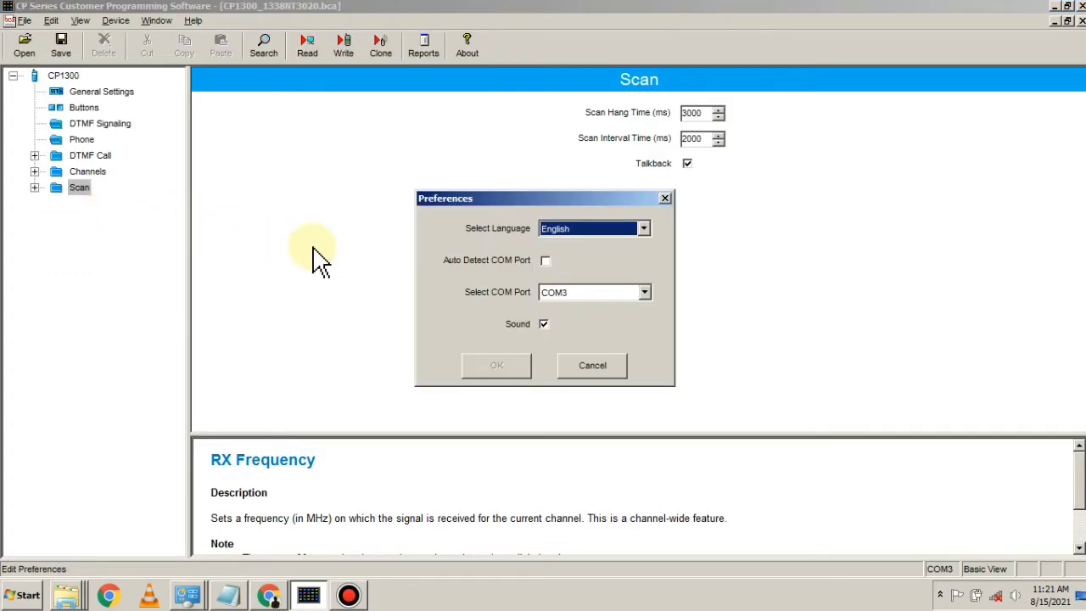
pyautogui.click(644, 229)
pyautogui.click(659, 256)
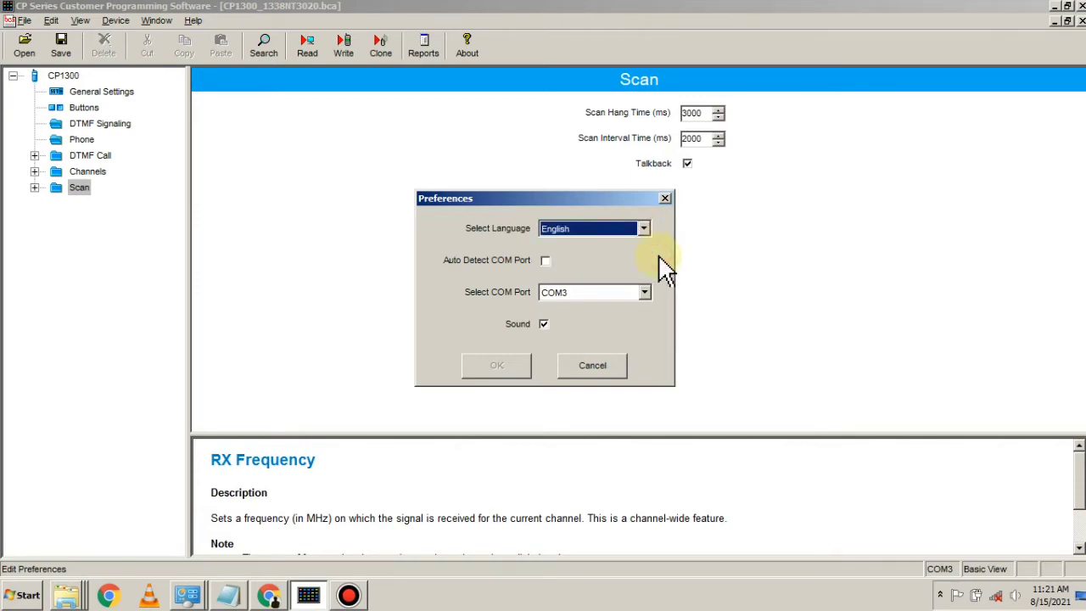
pyautogui.moveTo(560, 204); pyautogui.dragTo(348, 114)
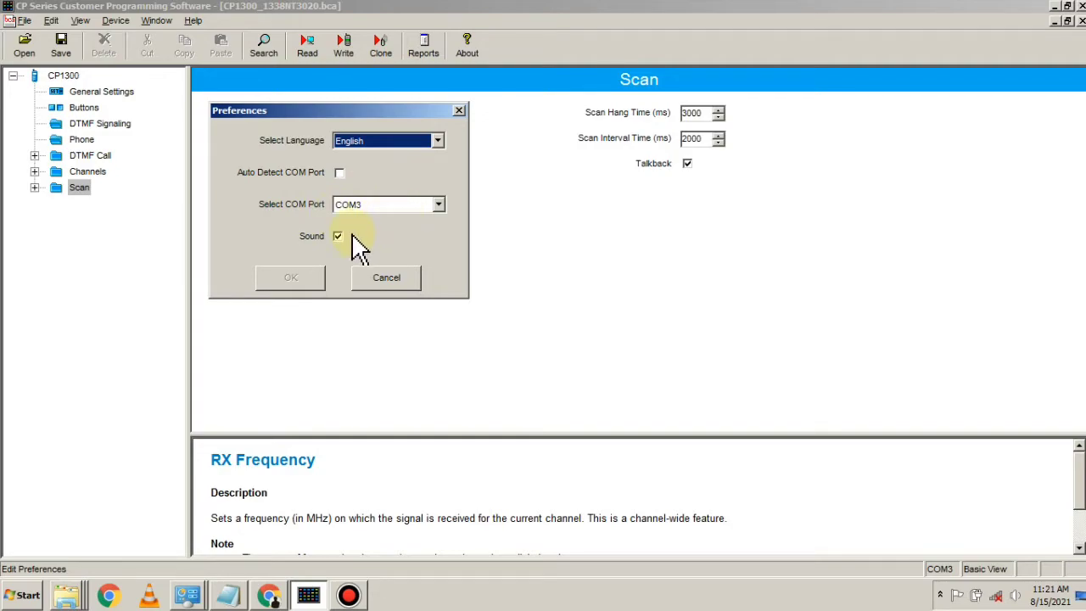
pyautogui.click(438, 204)
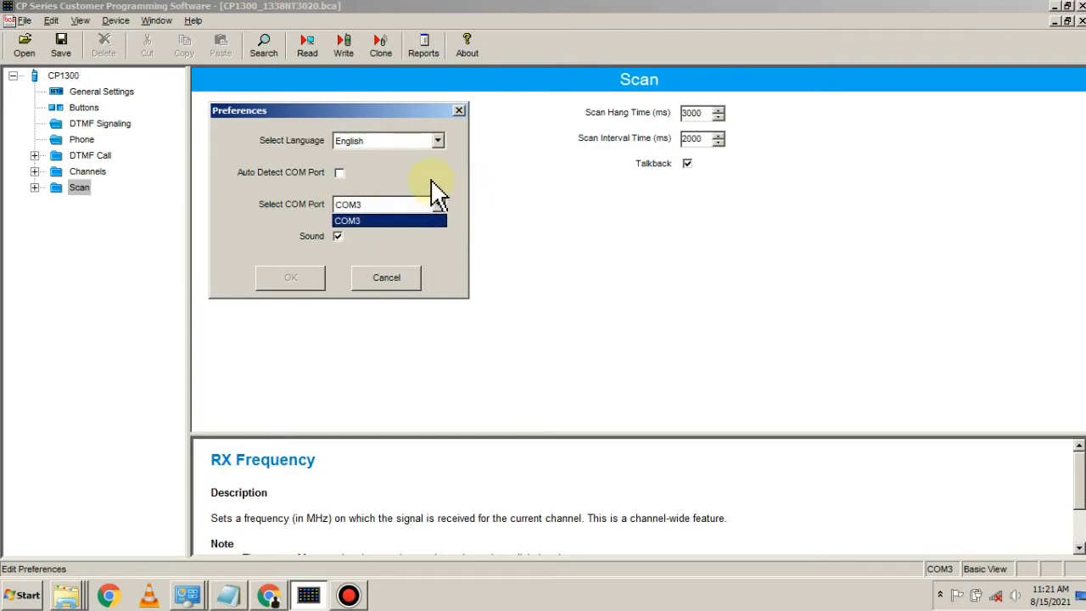
pyautogui.click(431, 181)
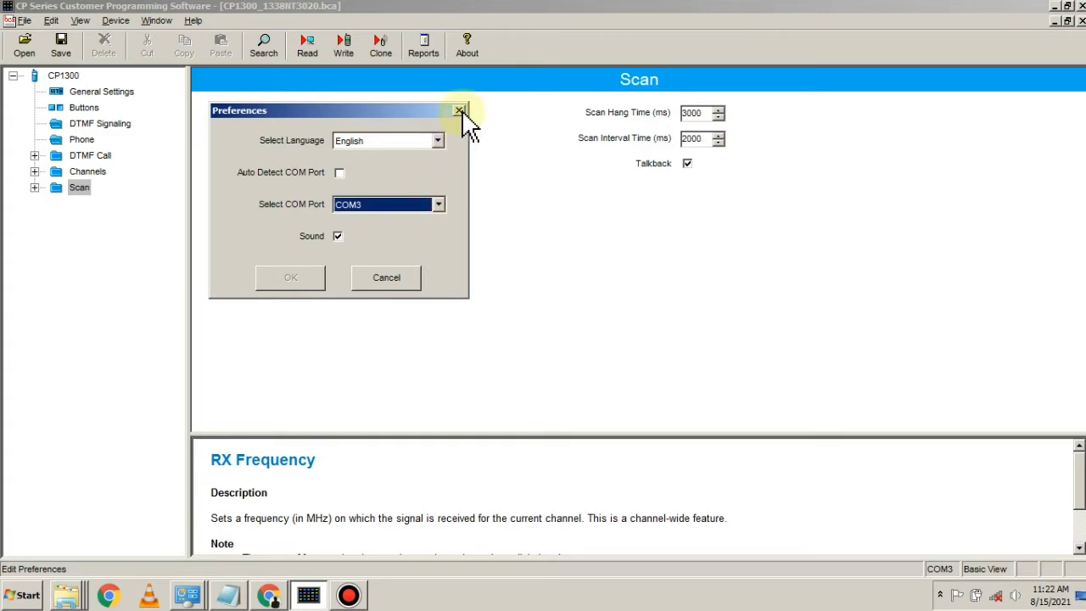
pyautogui.click(381, 280)
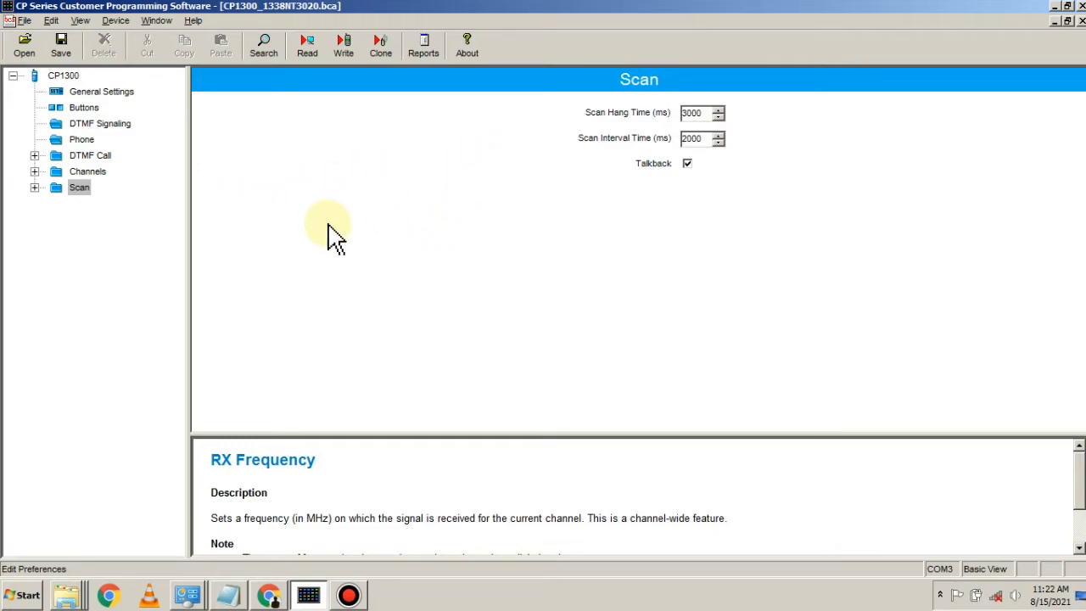
# Step: Read the codeplug from the connected CP1300 radio, dismissing any communication error and repeating the read
pyautogui.click(307, 49)
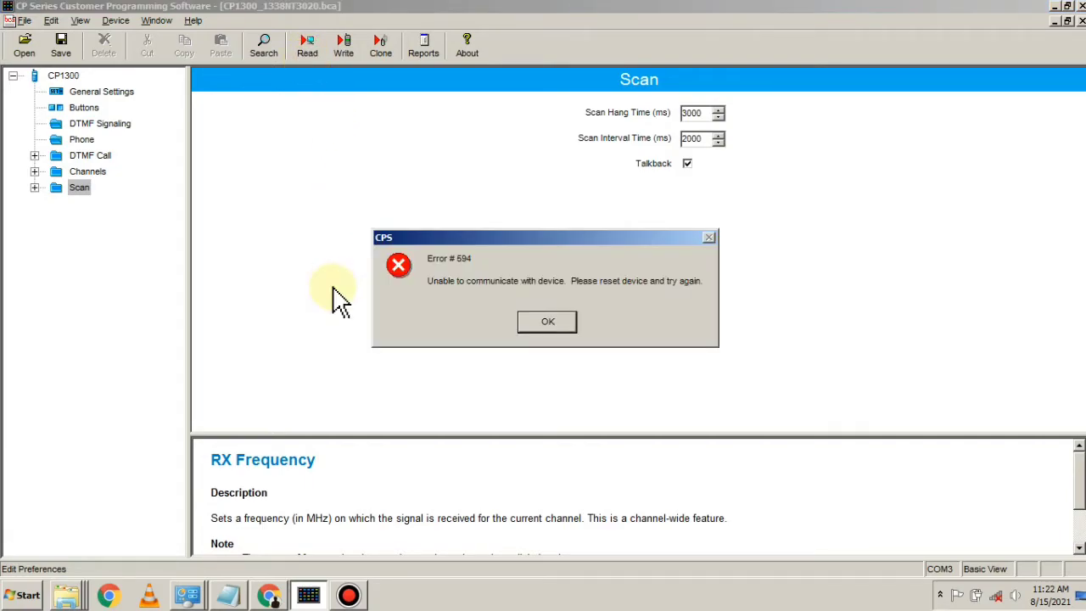
pyautogui.click(549, 326)
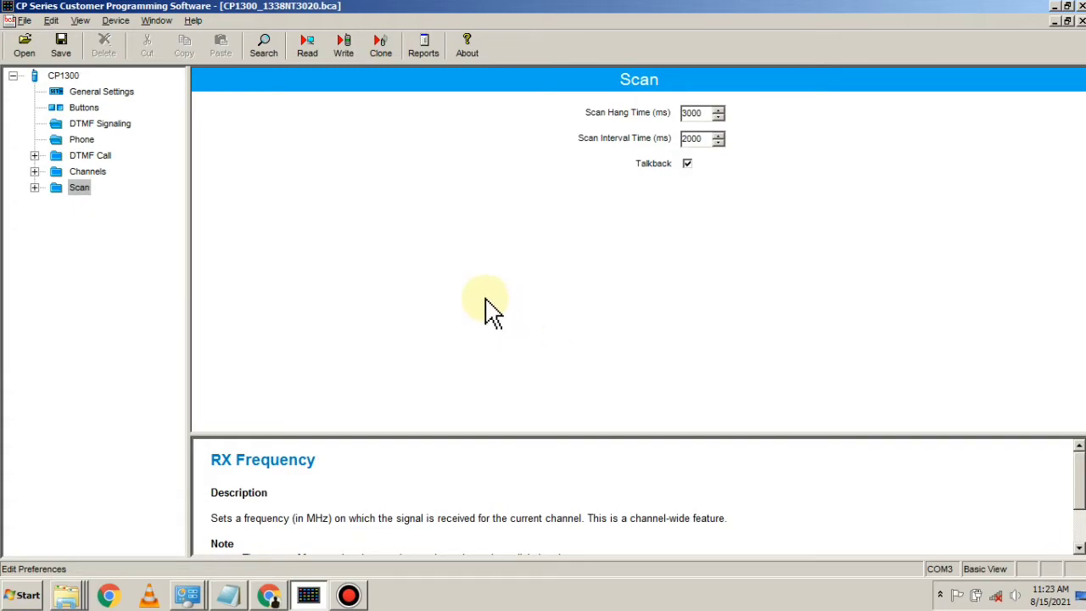
pyautogui.click(307, 49)
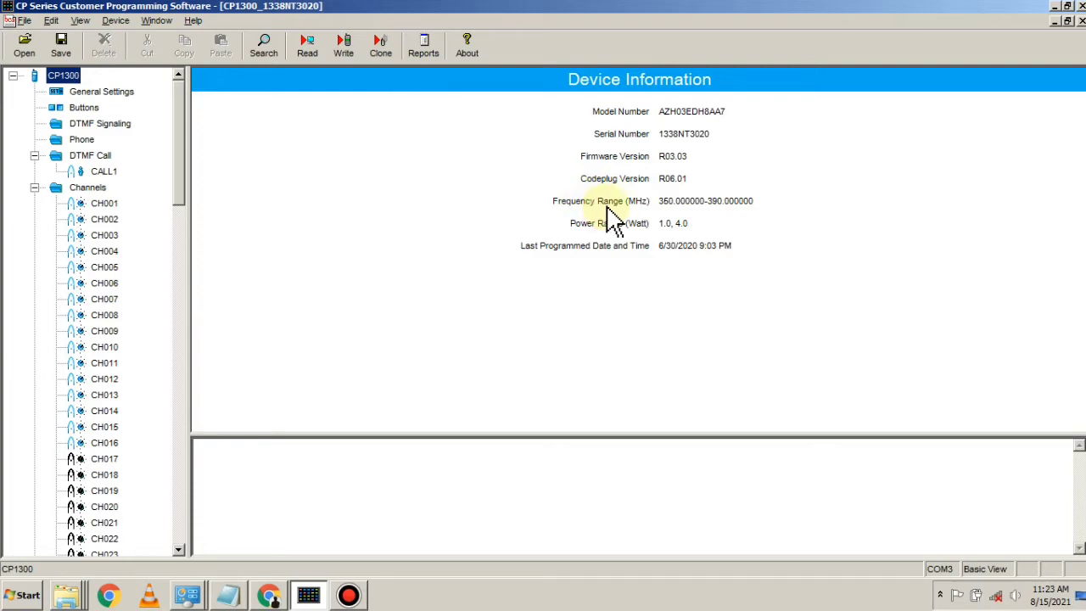
pyautogui.moveTo(186, 117)
pyautogui.mouseDown()
pyautogui.moveTo(189, 263)
pyautogui.moveTo(192, 102)
pyautogui.mouseUp()
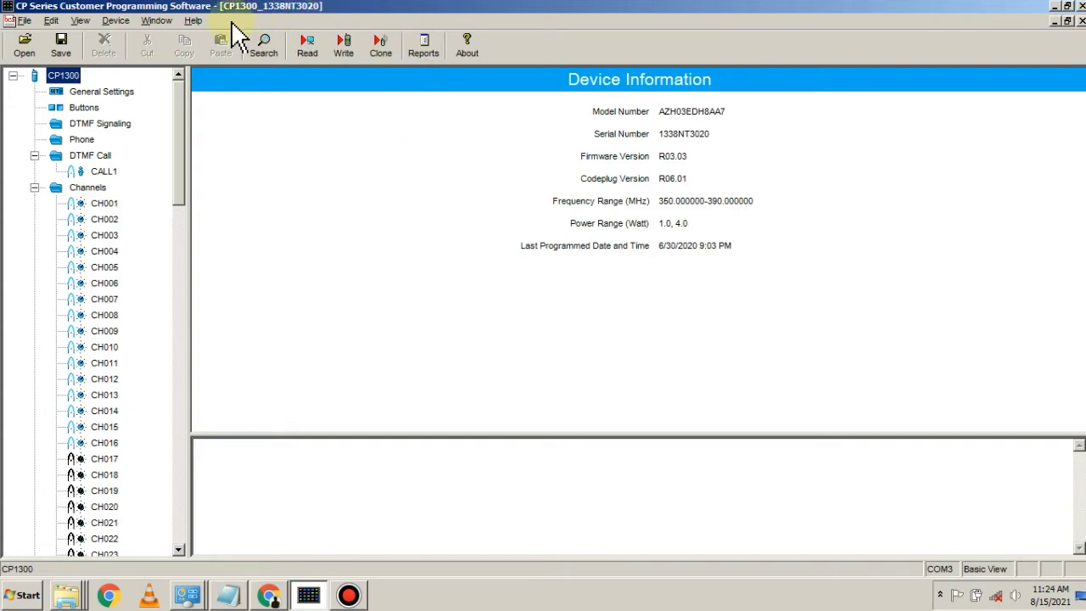
# Step: Open the CPS help and enlarge its window to view the full welcome page
pyautogui.click(194, 24)
pyautogui.click(234, 38)
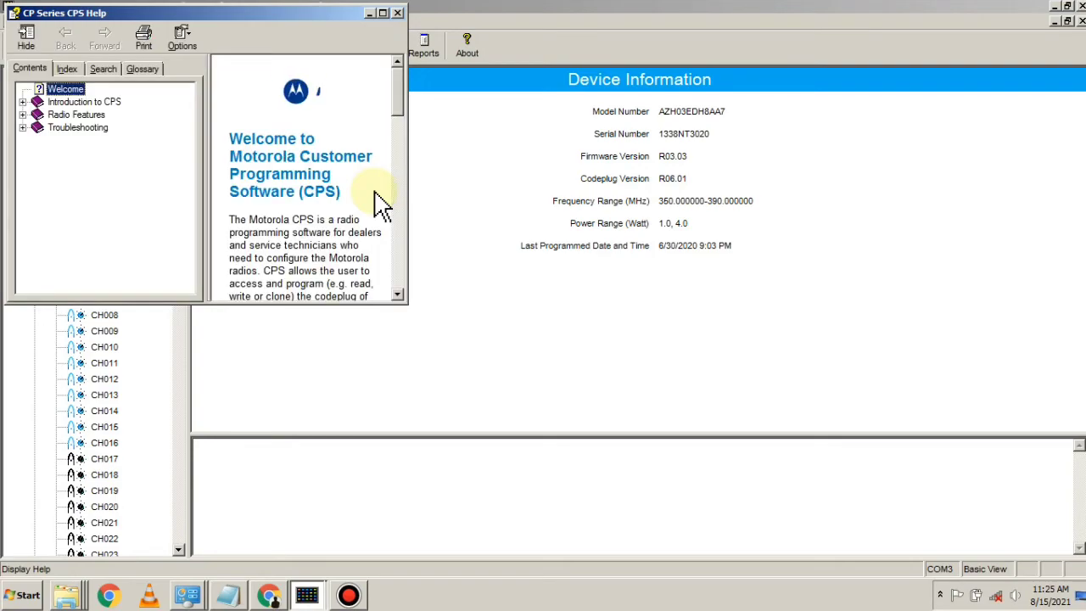
pyautogui.scroll(-2, 404, 303)
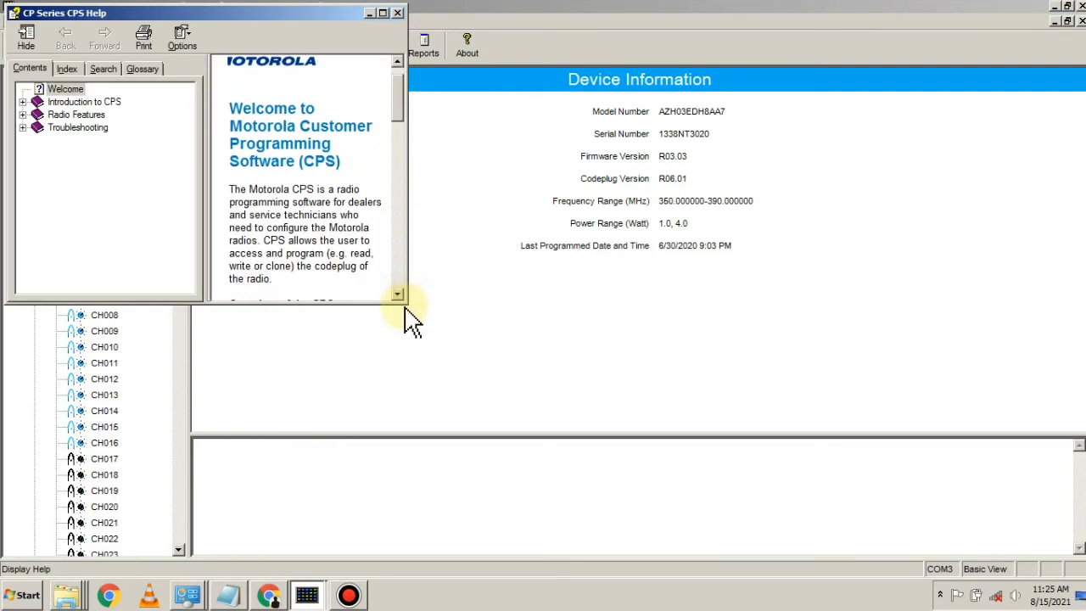
pyautogui.moveTo(405, 303); pyautogui.dragTo(967, 515)
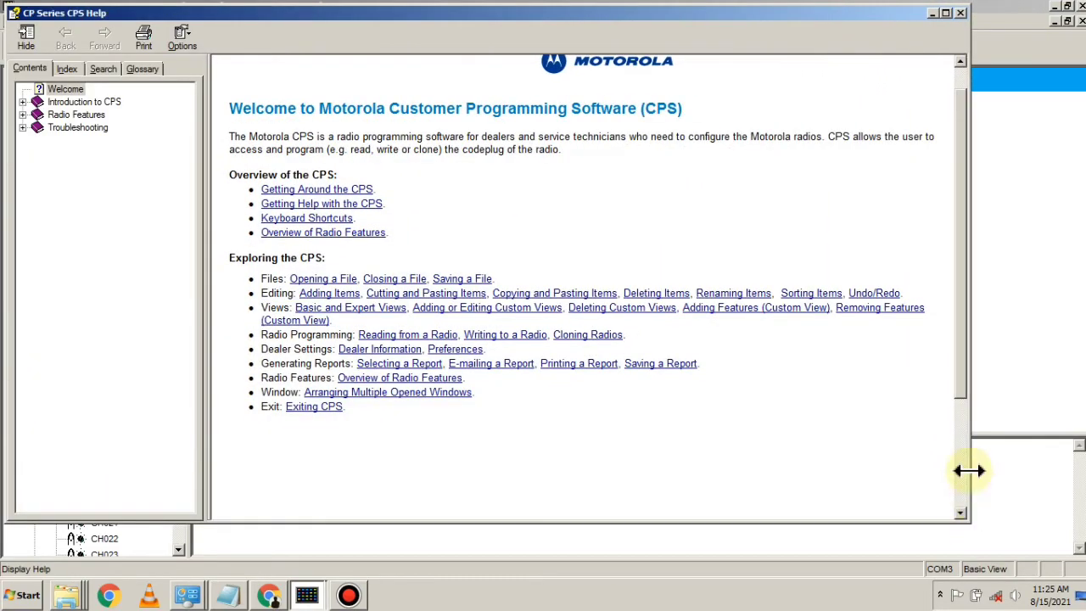
pyautogui.moveTo(959, 292); pyautogui.dragTo(981, 235)
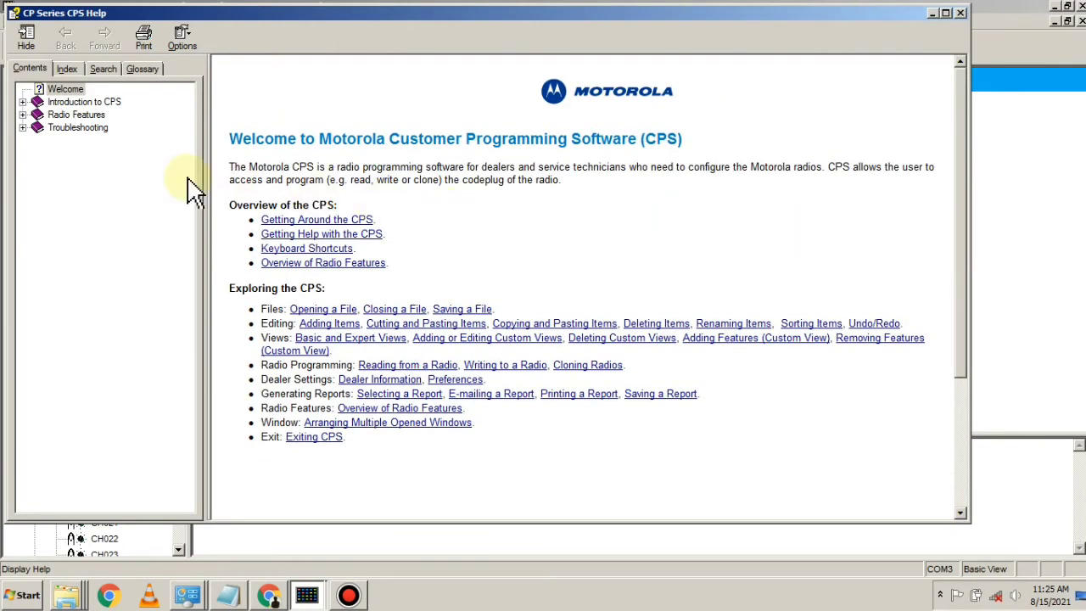
# Step: Look through the Radio Features help section, view the Overview of Radio Features topic, and collapse the section
pyautogui.click(23, 115)
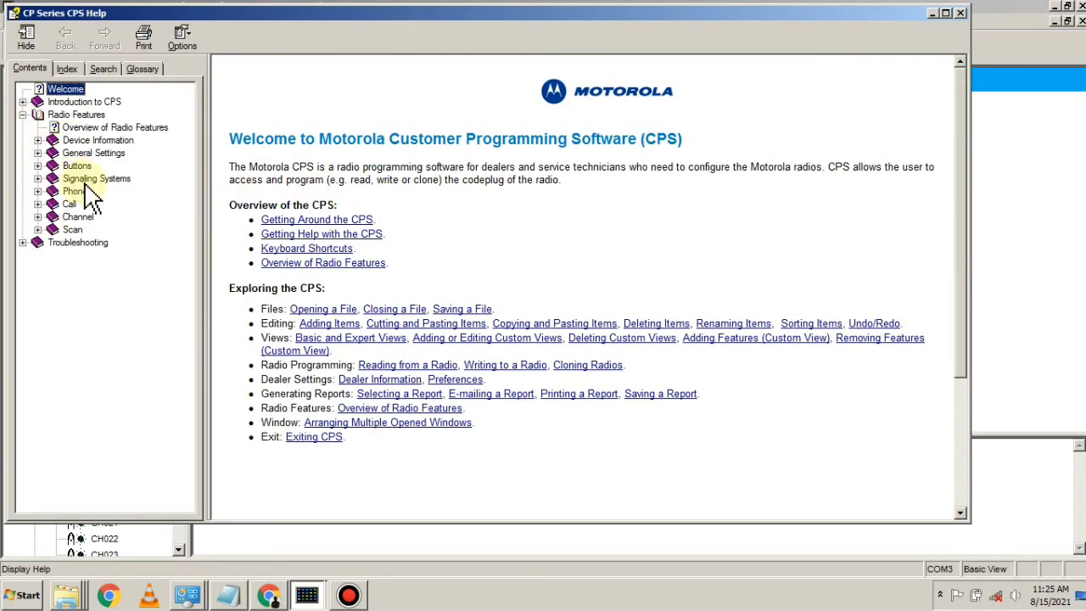
pyautogui.click(100, 140)
pyautogui.click(117, 153)
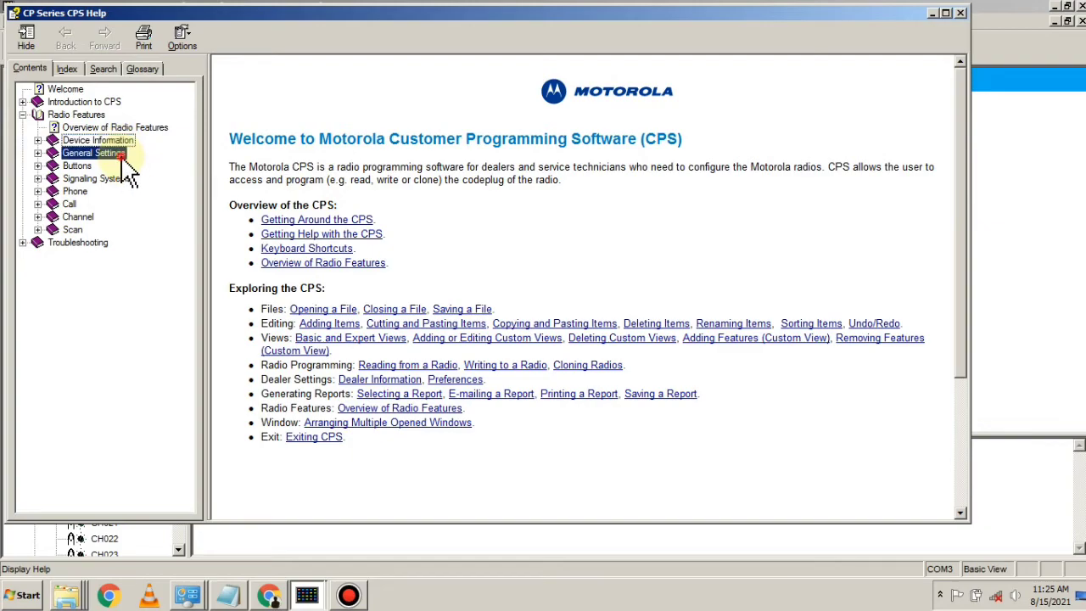
pyautogui.click(119, 128)
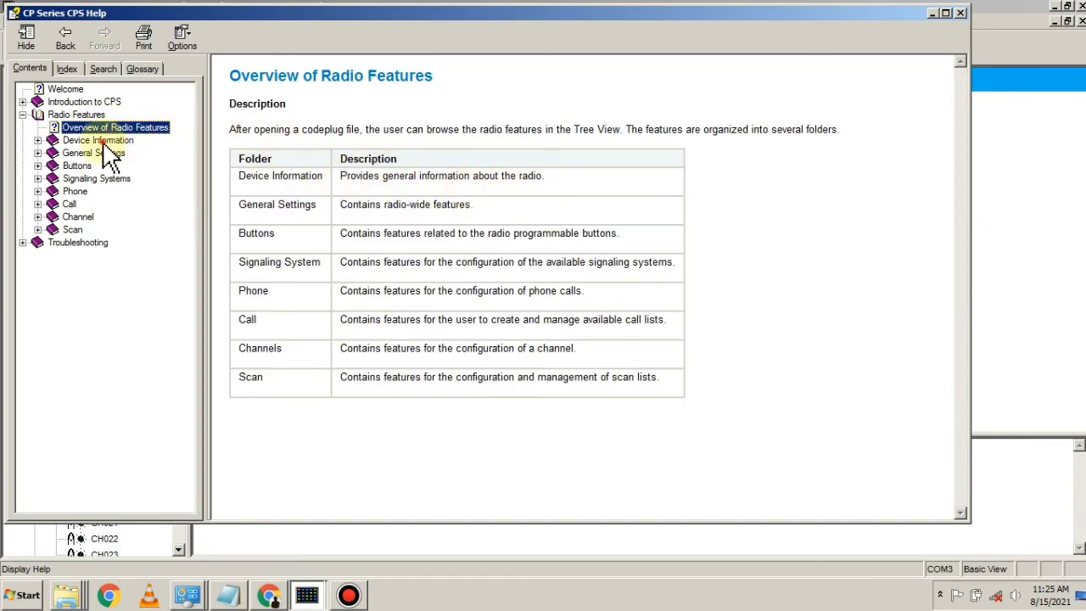
pyautogui.click(88, 141)
pyautogui.click(23, 114)
# Step: View the Getting Around the CPS, Getting Help with the CPS and Keyboard Shortcuts topics, then collapse Introduction to CPS
pyautogui.click(23, 102)
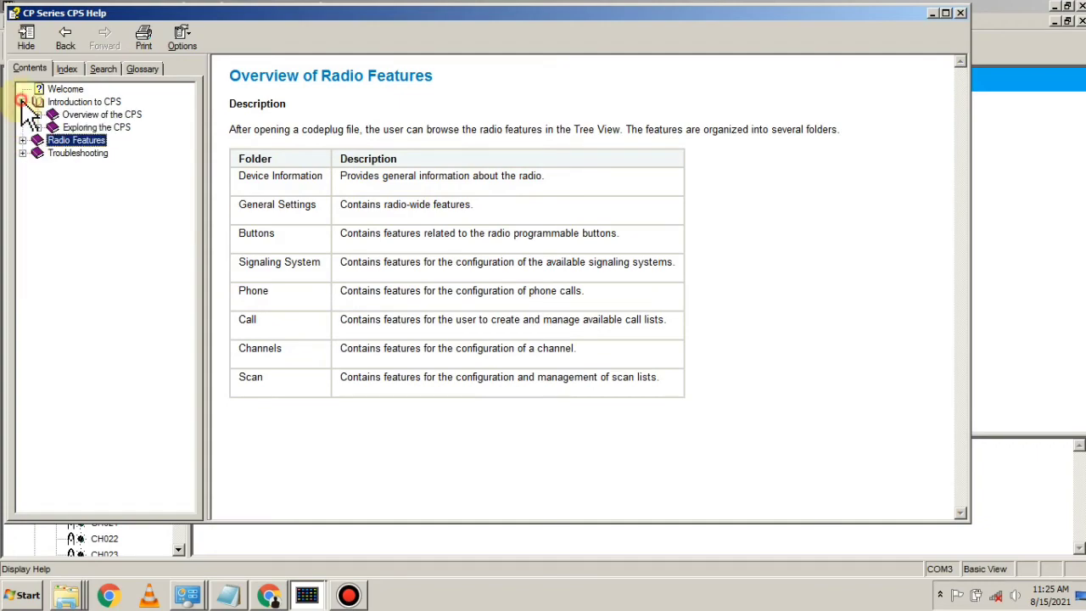
pyautogui.click(38, 115)
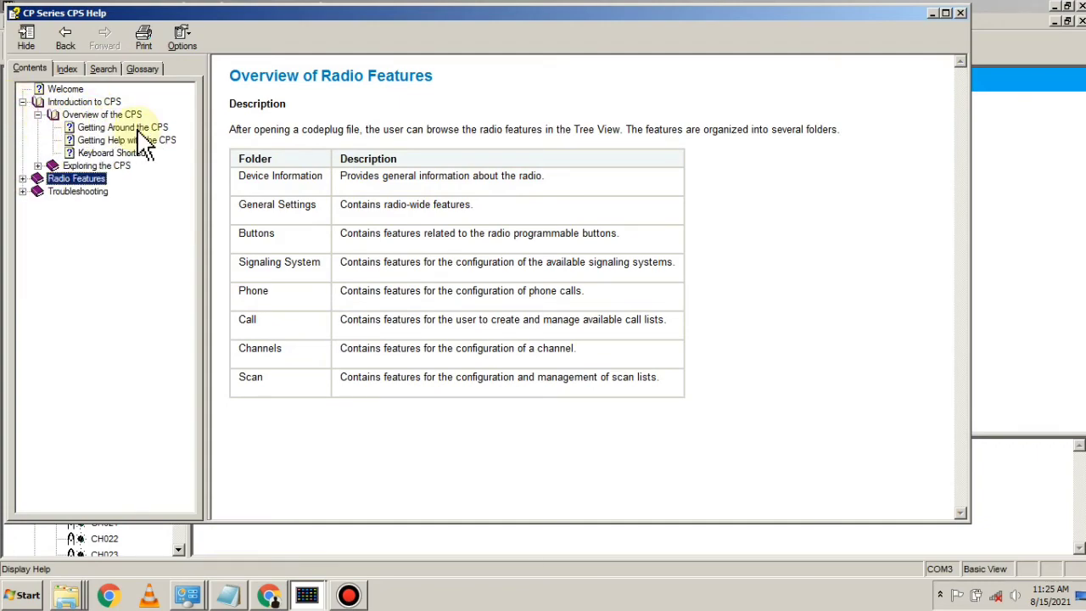
pyautogui.click(127, 128)
pyautogui.click(128, 140)
pyautogui.click(124, 152)
pyautogui.click(127, 141)
pyautogui.click(123, 127)
pyautogui.click(94, 114)
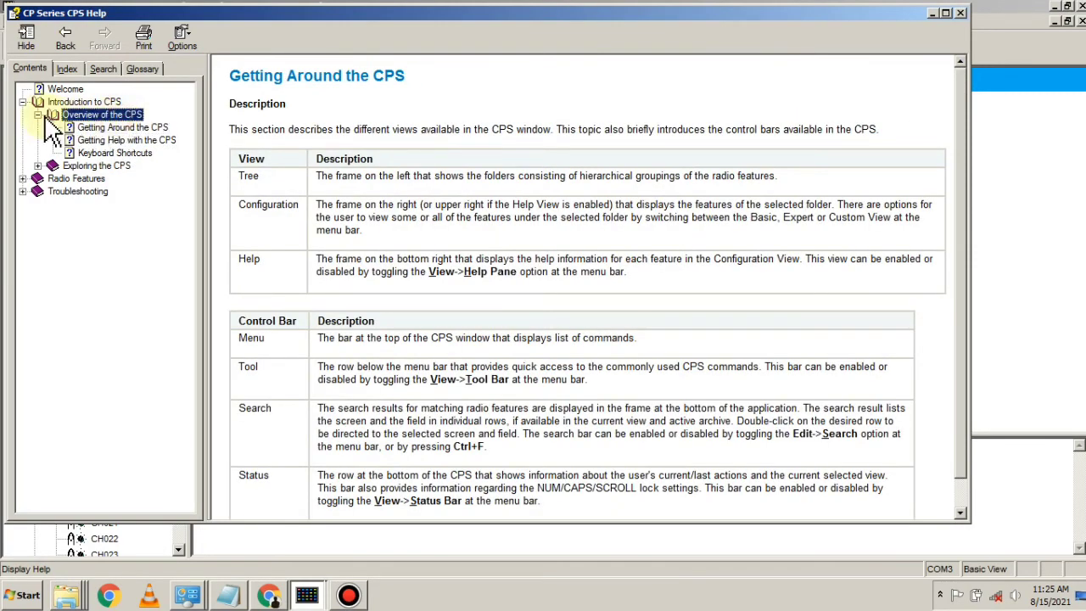
pyautogui.click(22, 101)
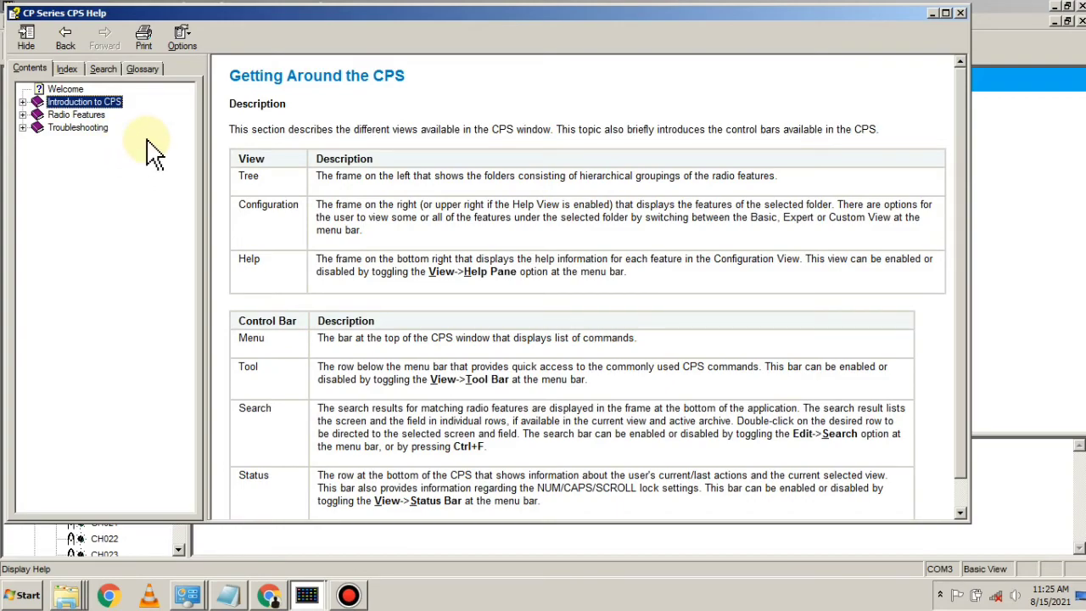
# Step: Check the Radio Features subsections again, select the Troubleshooting section, and close the help window
pyautogui.click(23, 115)
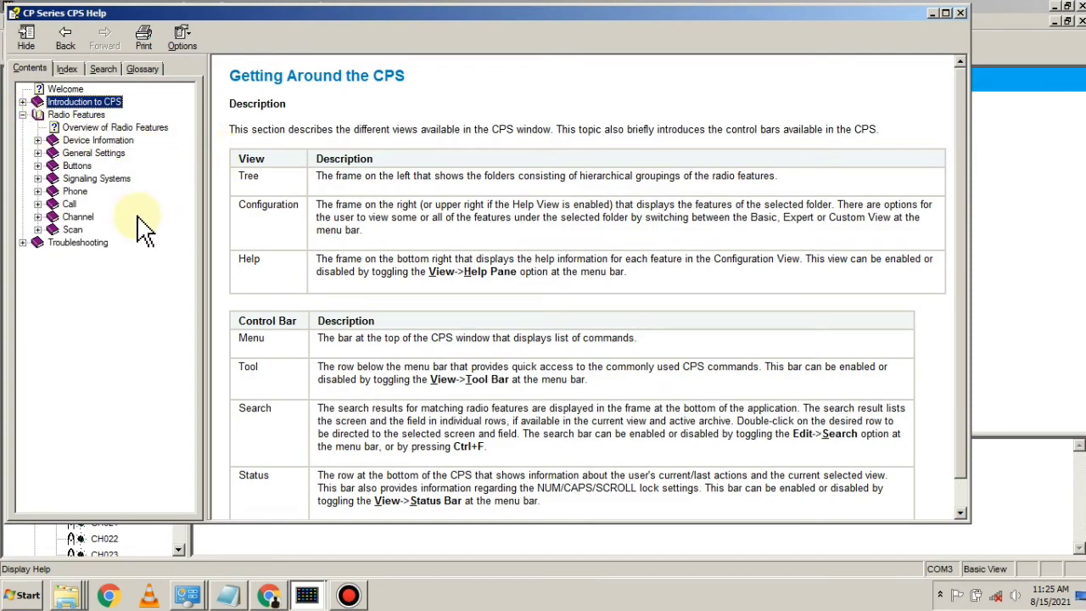
pyautogui.click(22, 115)
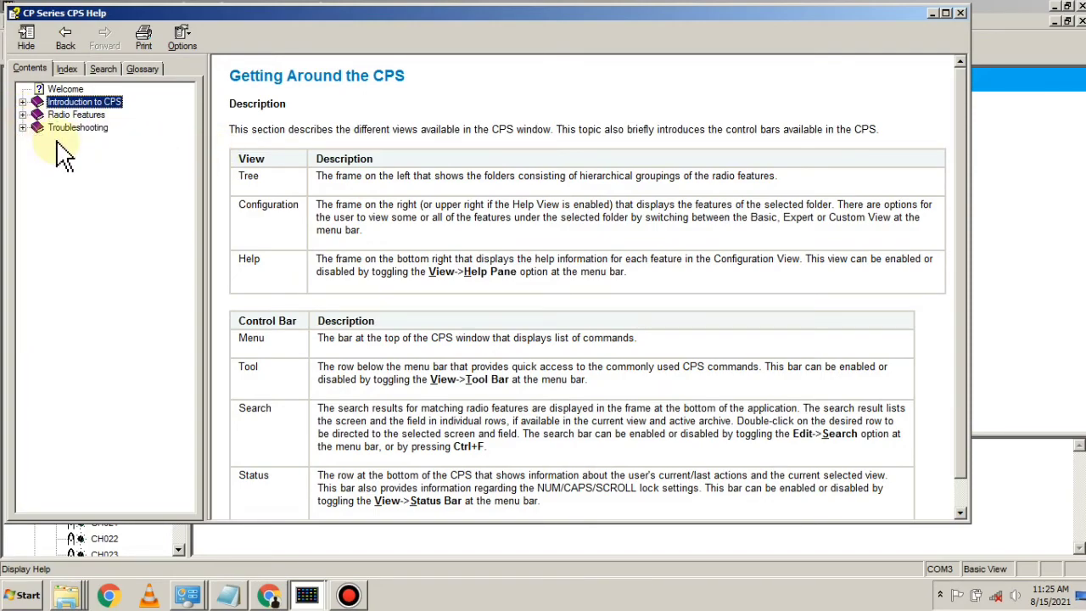
pyautogui.click(94, 117)
pyautogui.click(93, 128)
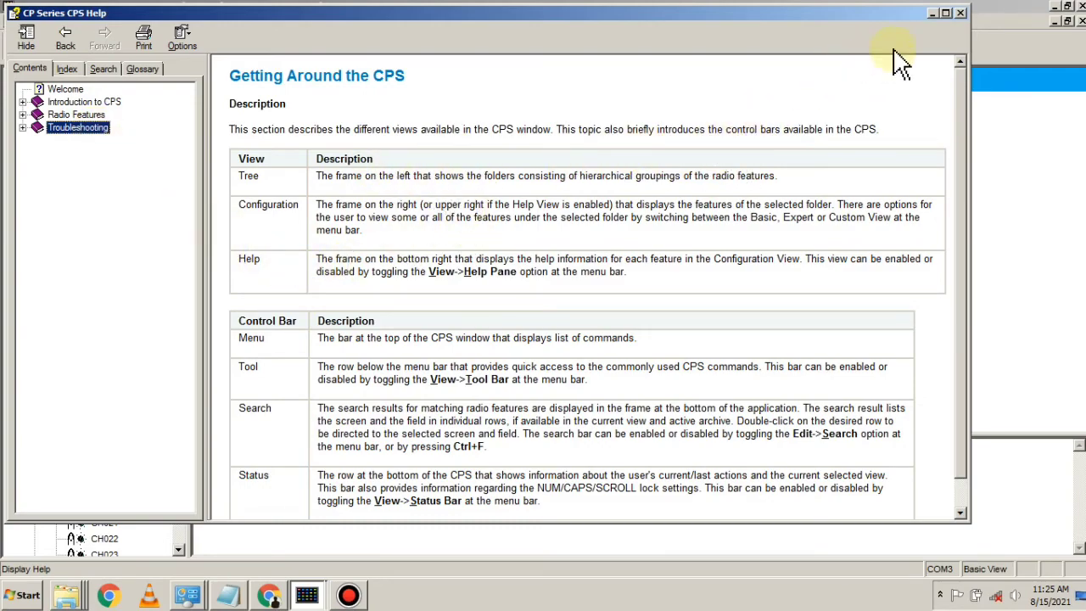
pyautogui.click(960, 13)
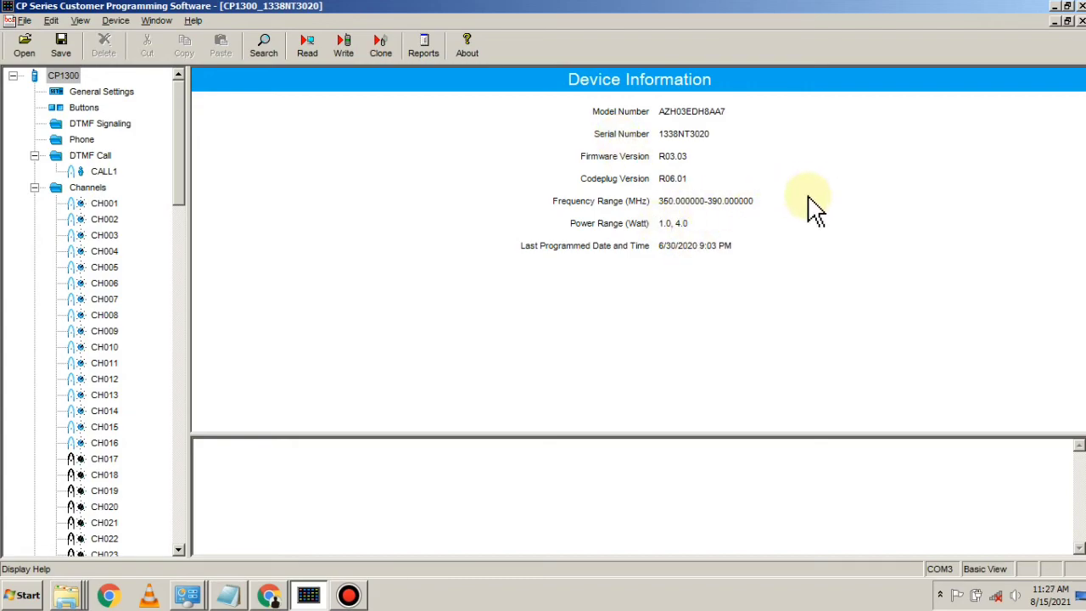
# Step: View the programming software's version information, close it, and collapse the channel list to show the Channels overview
pyautogui.click(469, 46)
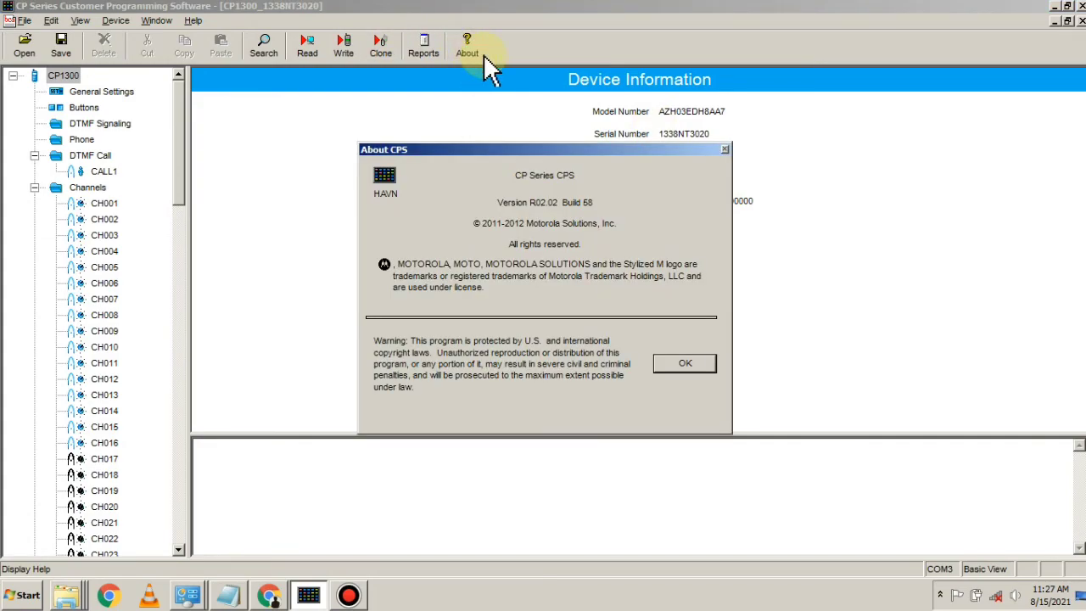
pyautogui.click(725, 151)
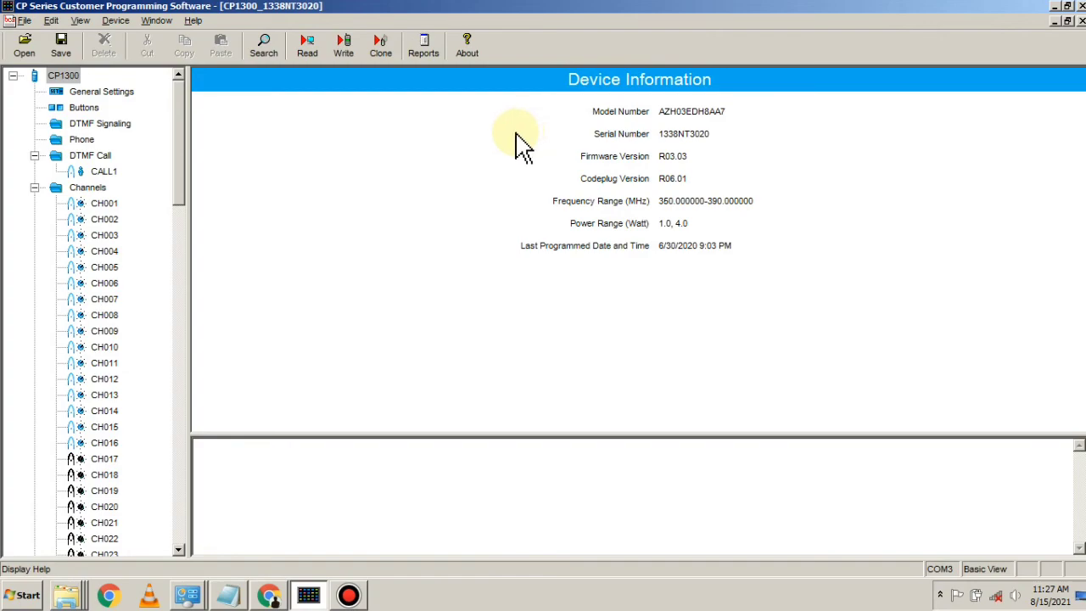
pyautogui.click(34, 188)
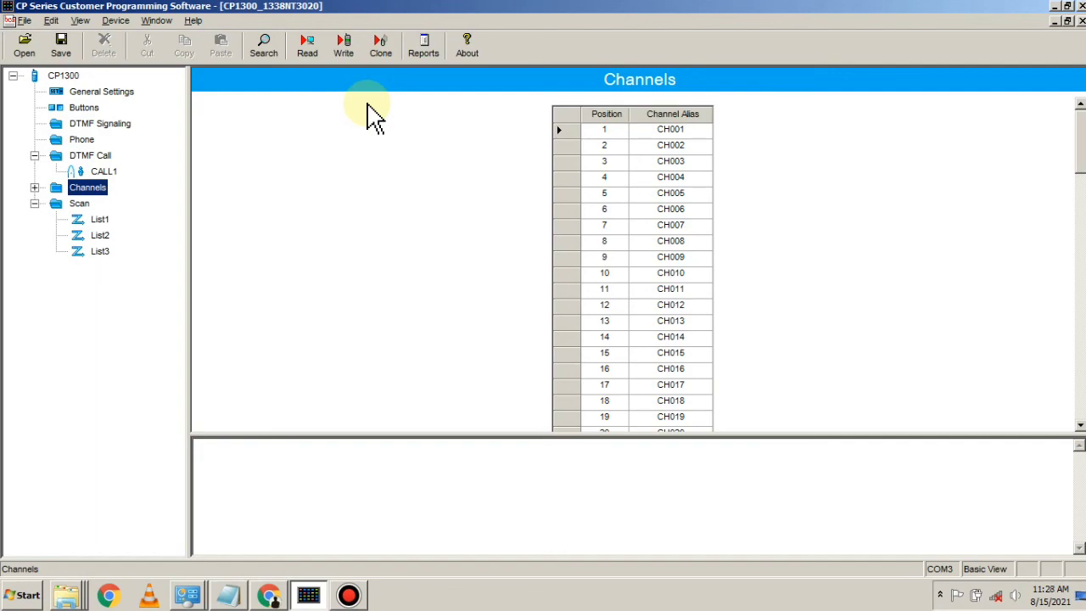
pyautogui.click(1055, 6)
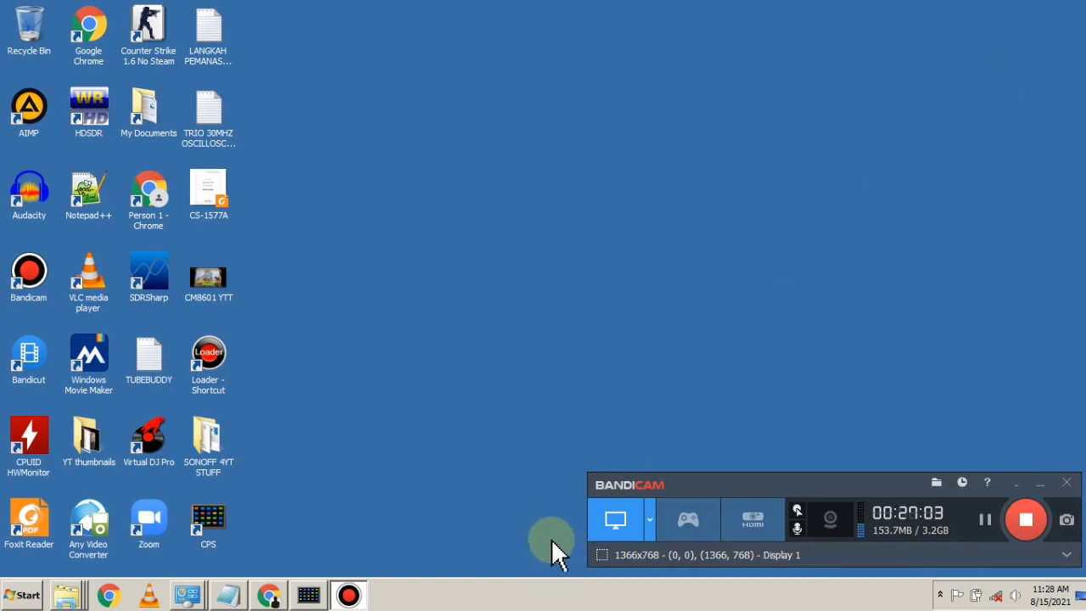
pyautogui.click(308, 595)
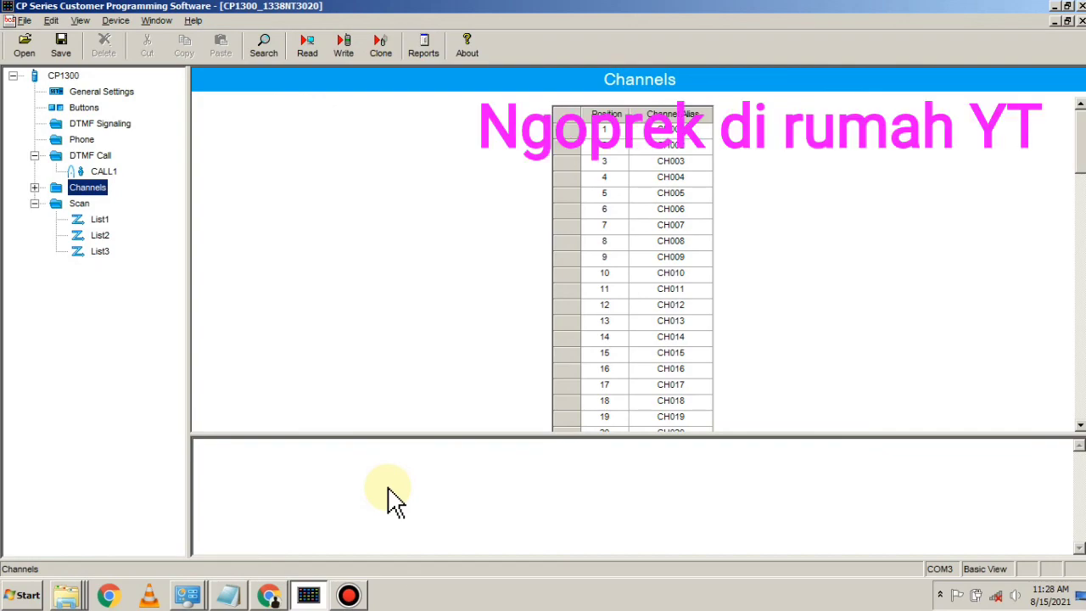
pyautogui.click(348, 595)
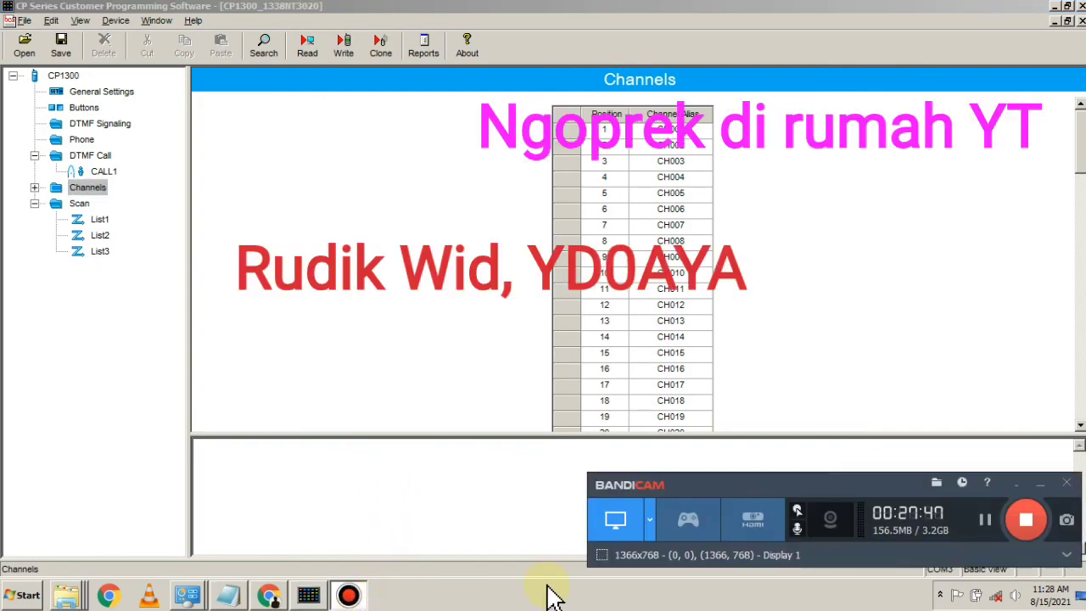
pyautogui.click(391, 496)
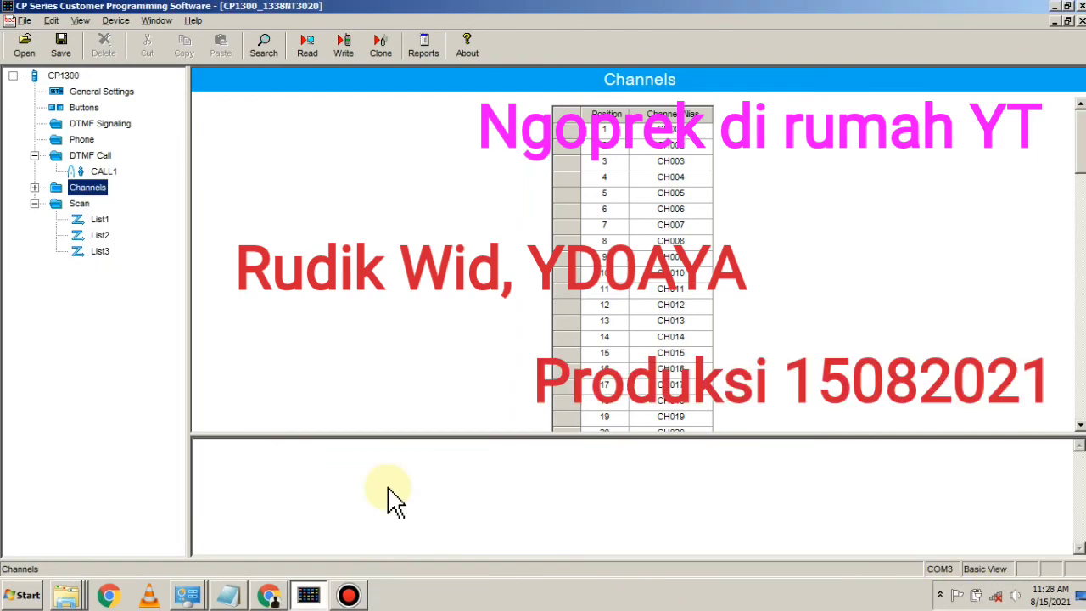